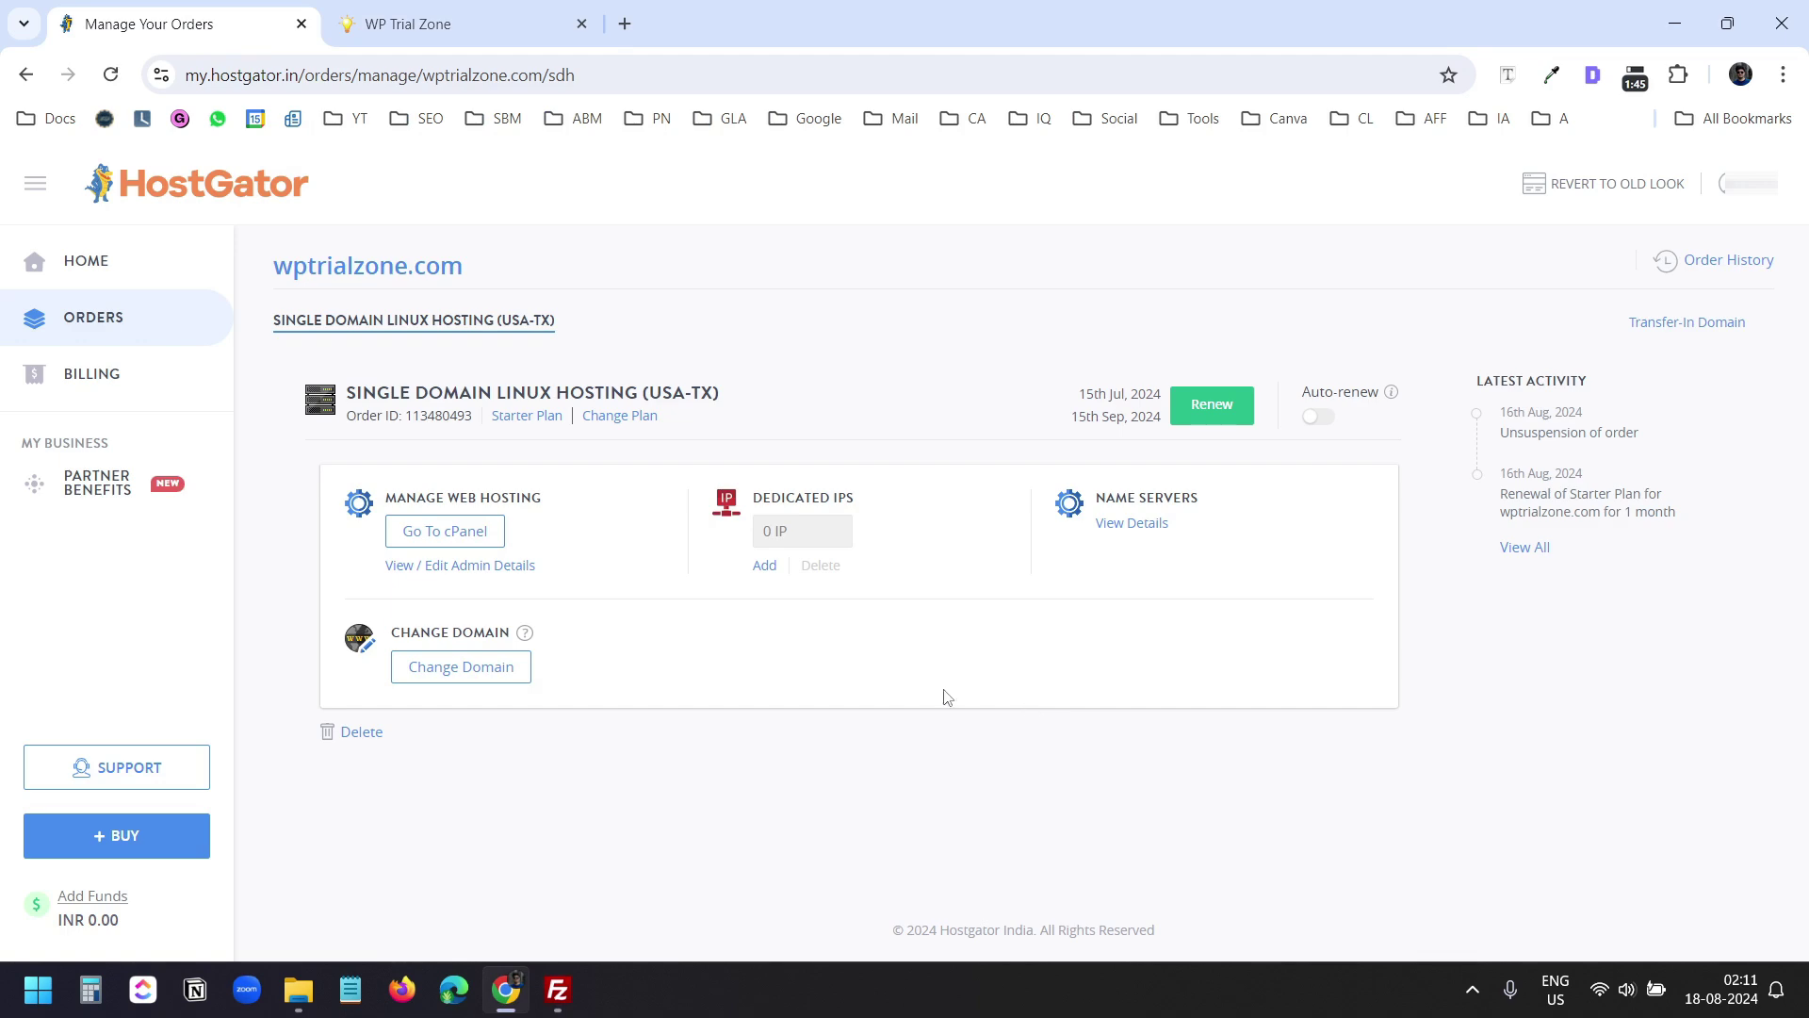
Step: Open the hosting control panel for wptrialzone.com and go to its FTP Accounts page
click(445, 531)
scroll(848, 566, down, 4)
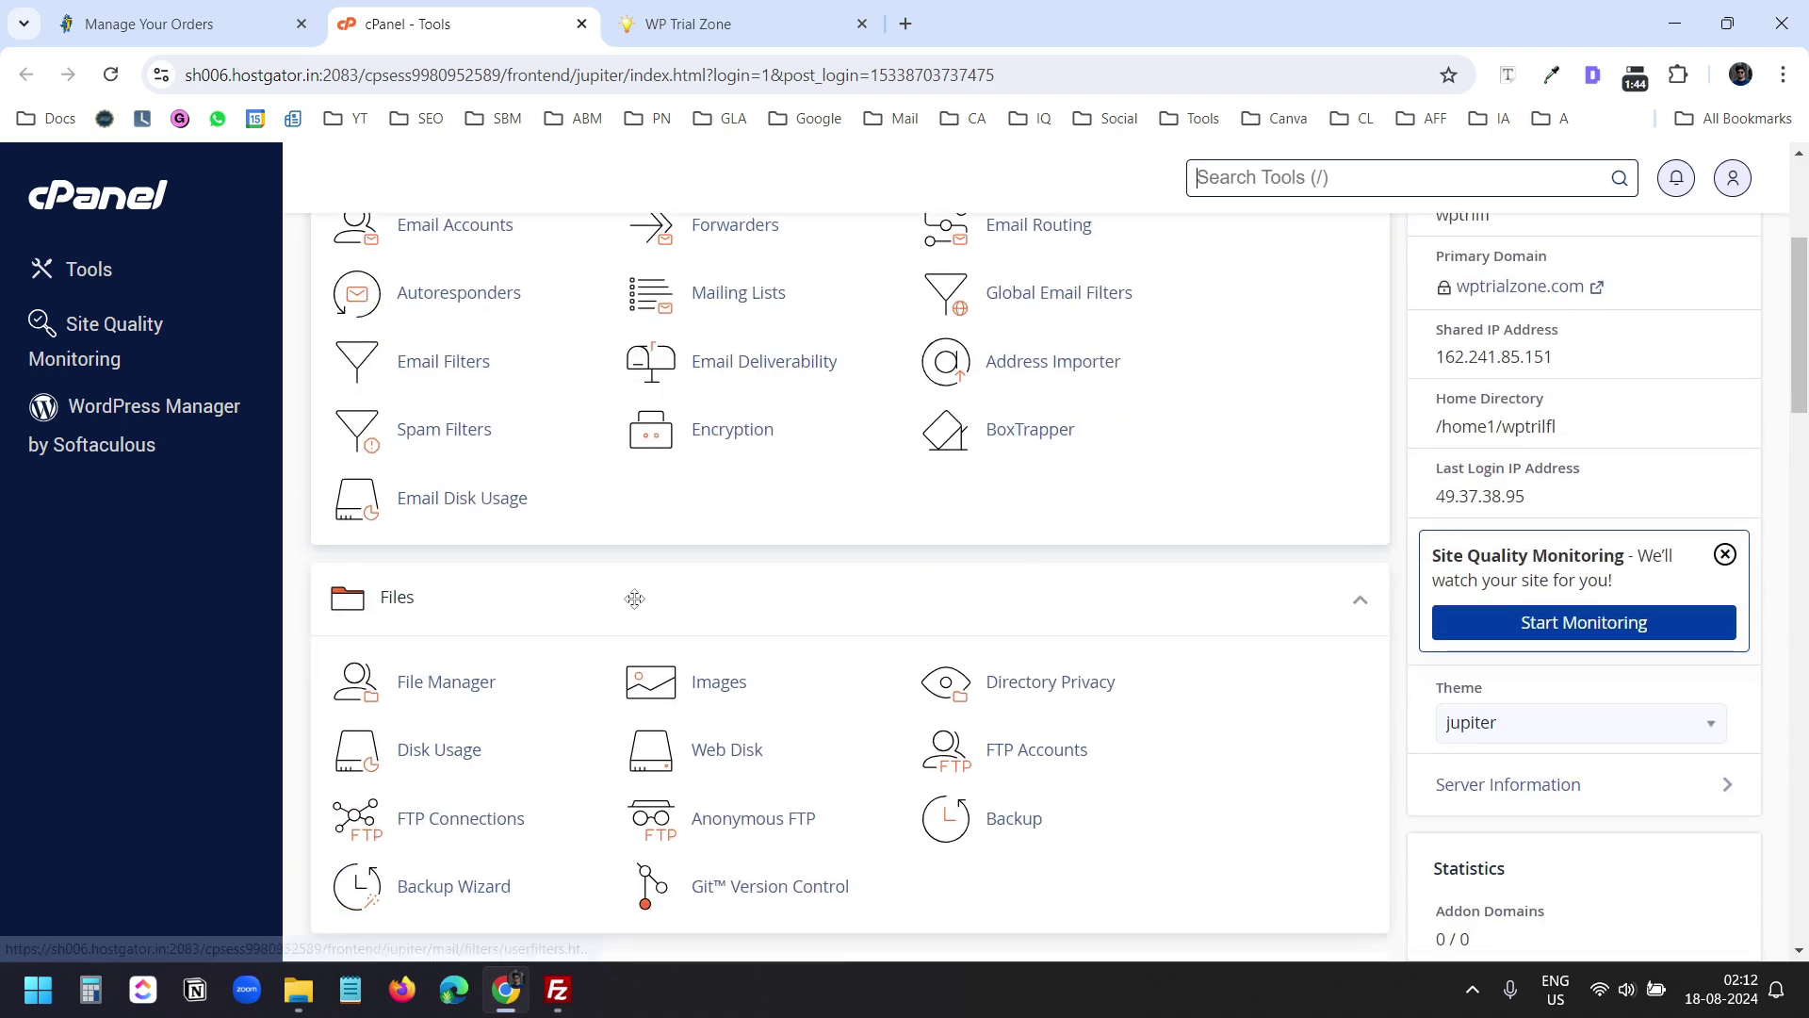
scroll(685, 598, down, 1)
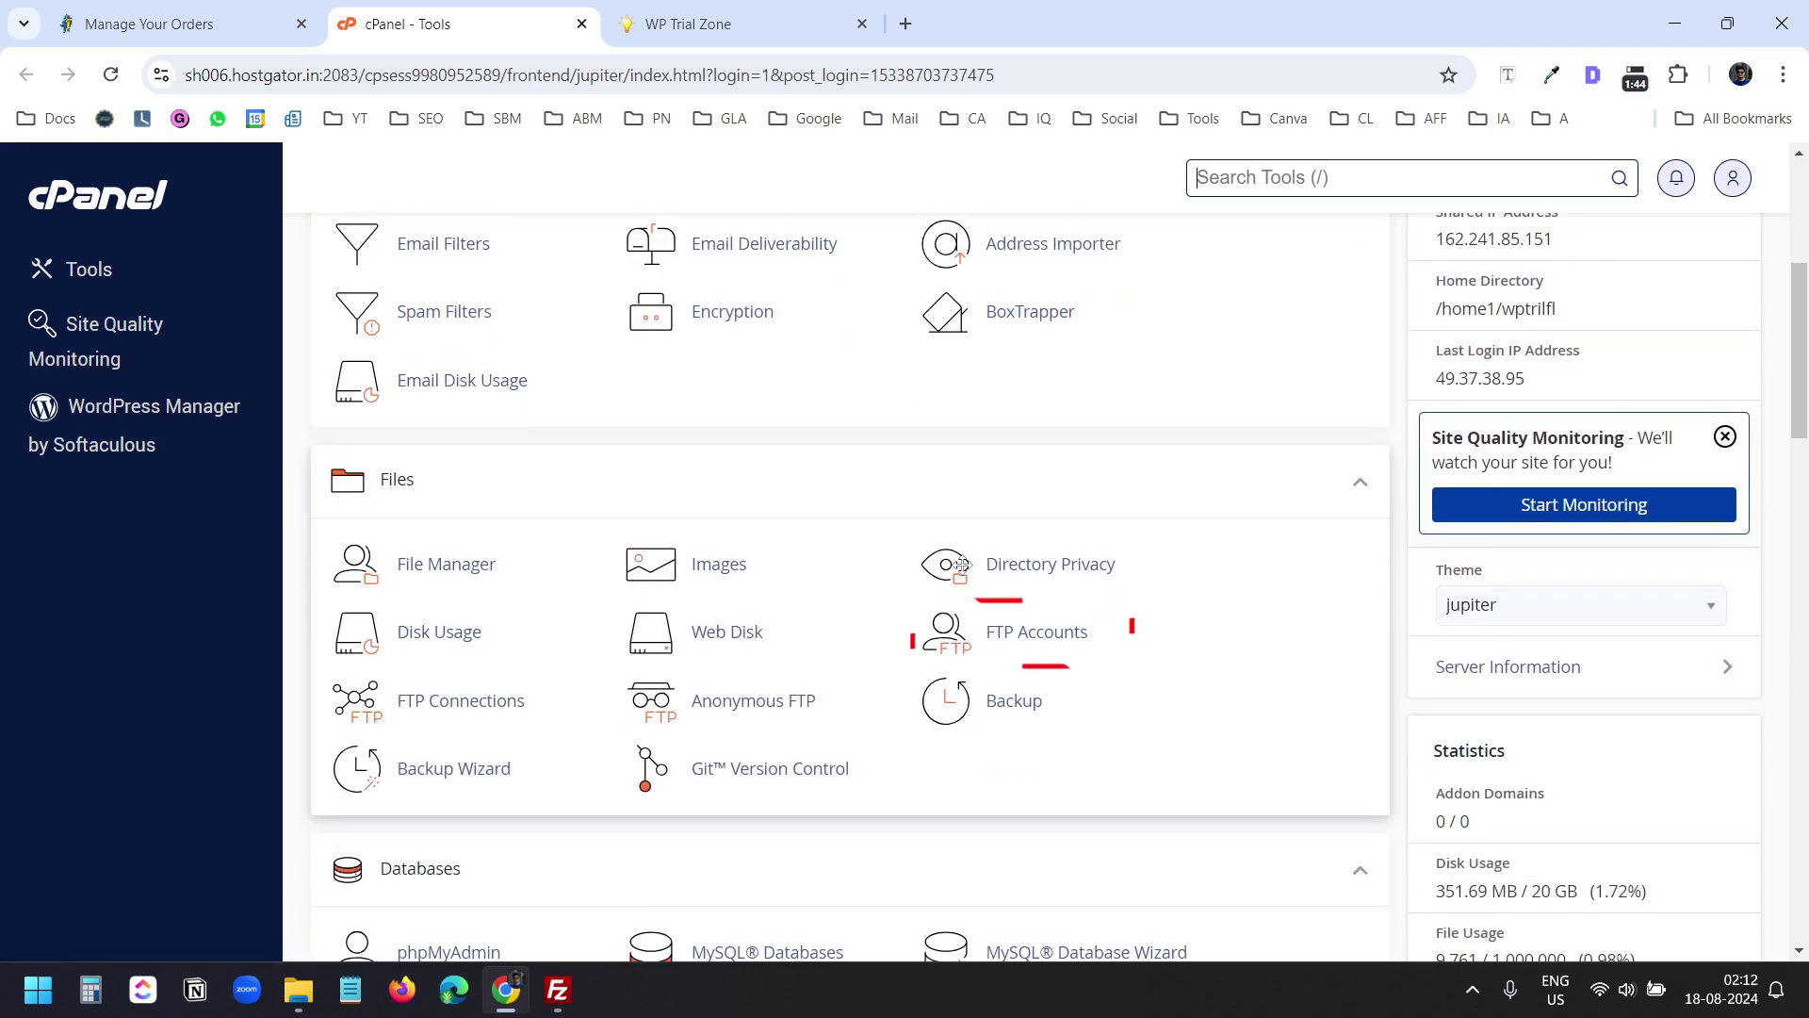
click(1037, 633)
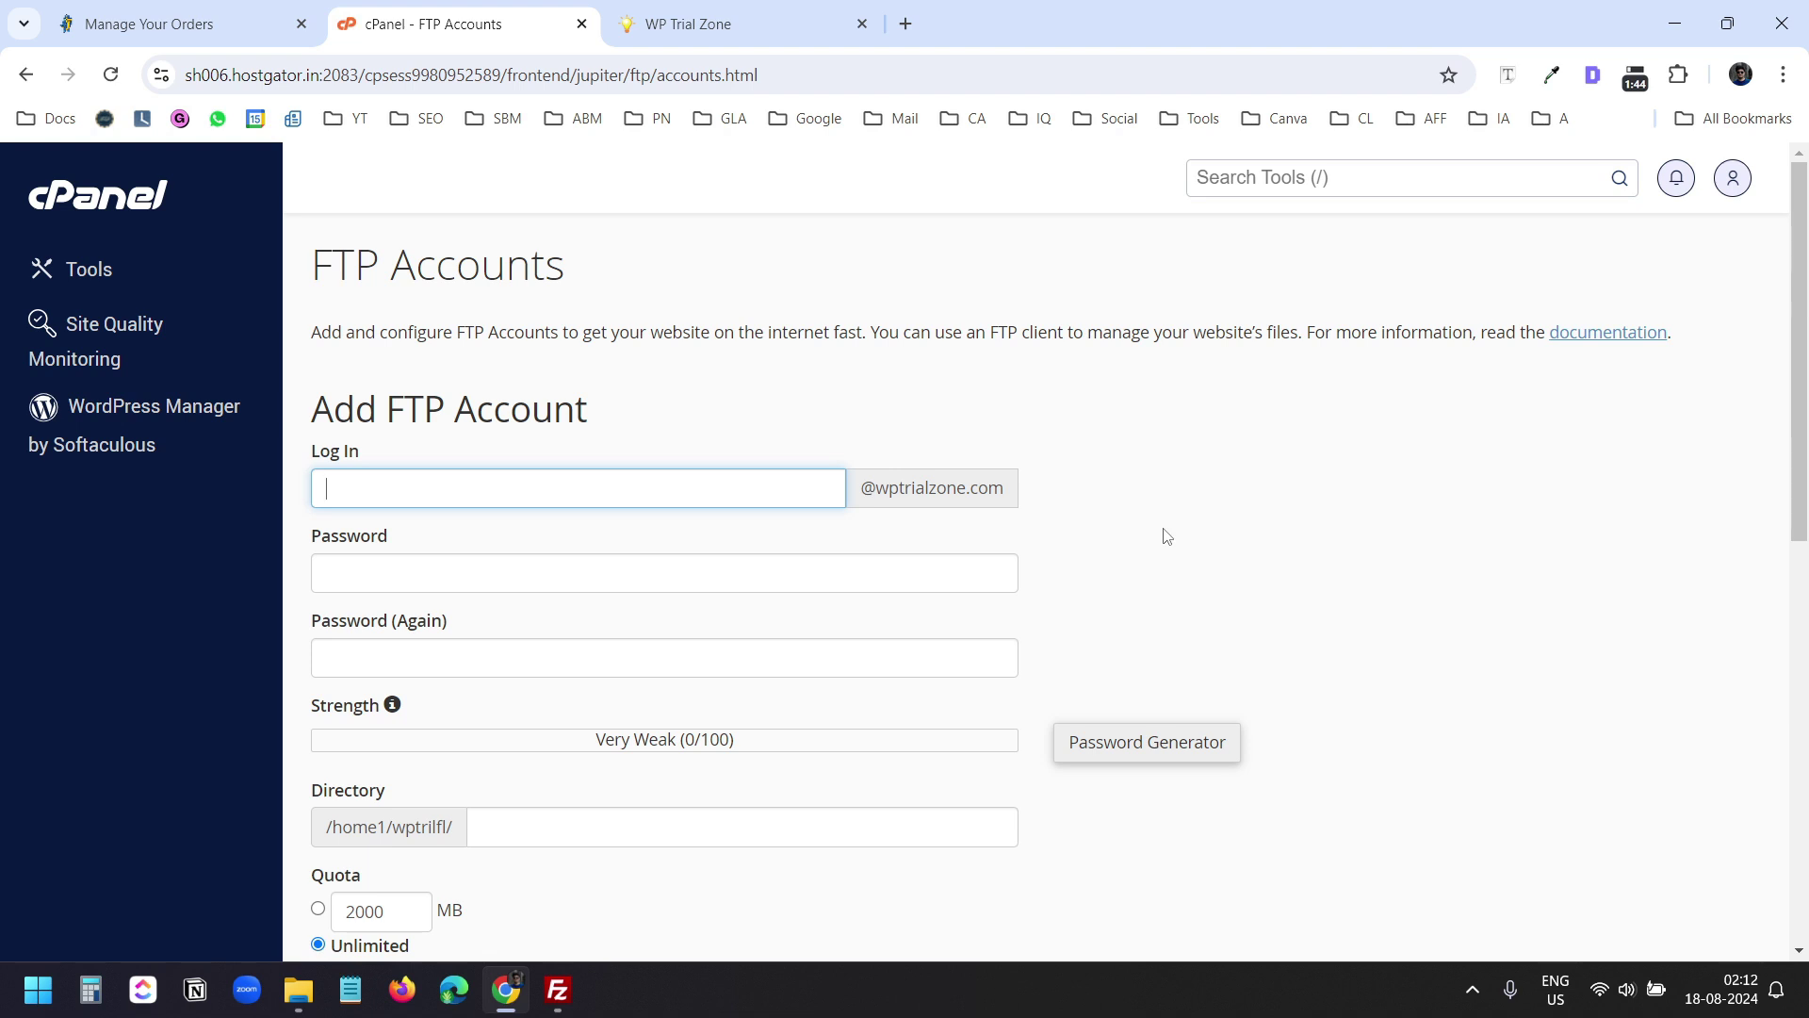
Step: Enter pg as the login for the new FTP account, generate a password for it and copy the generated password
text(pg)
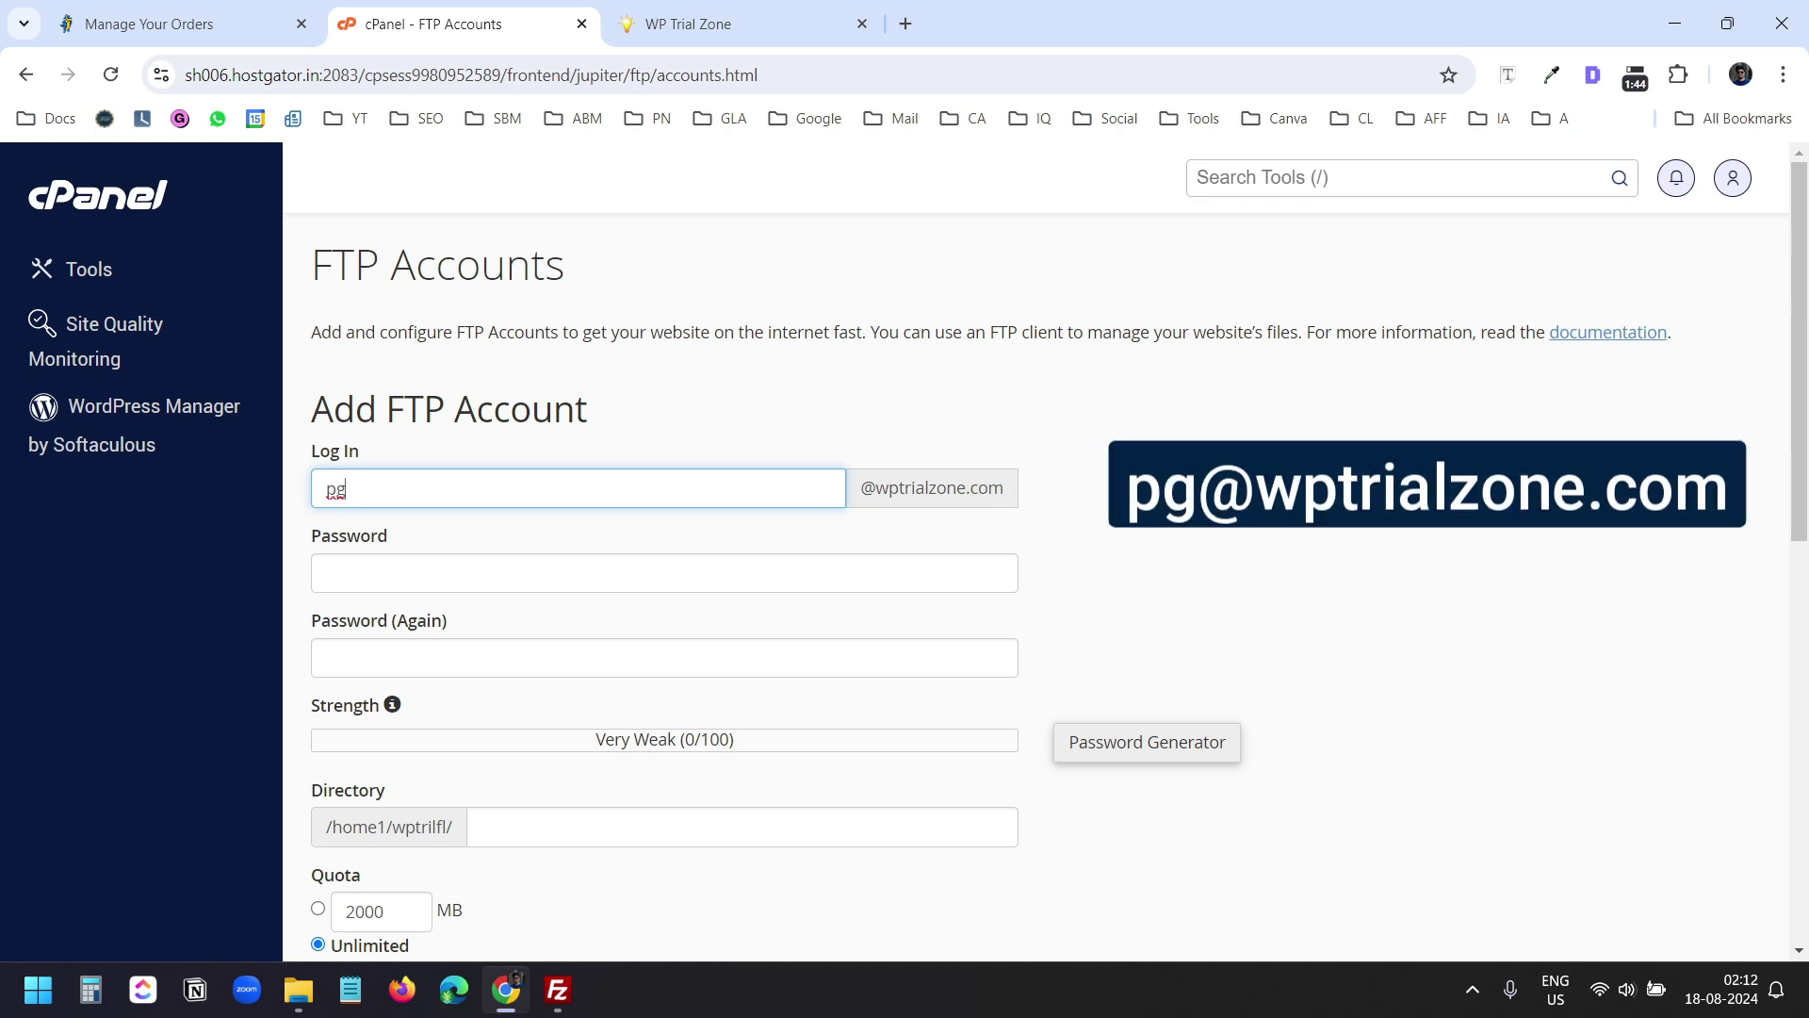
click(997, 542)
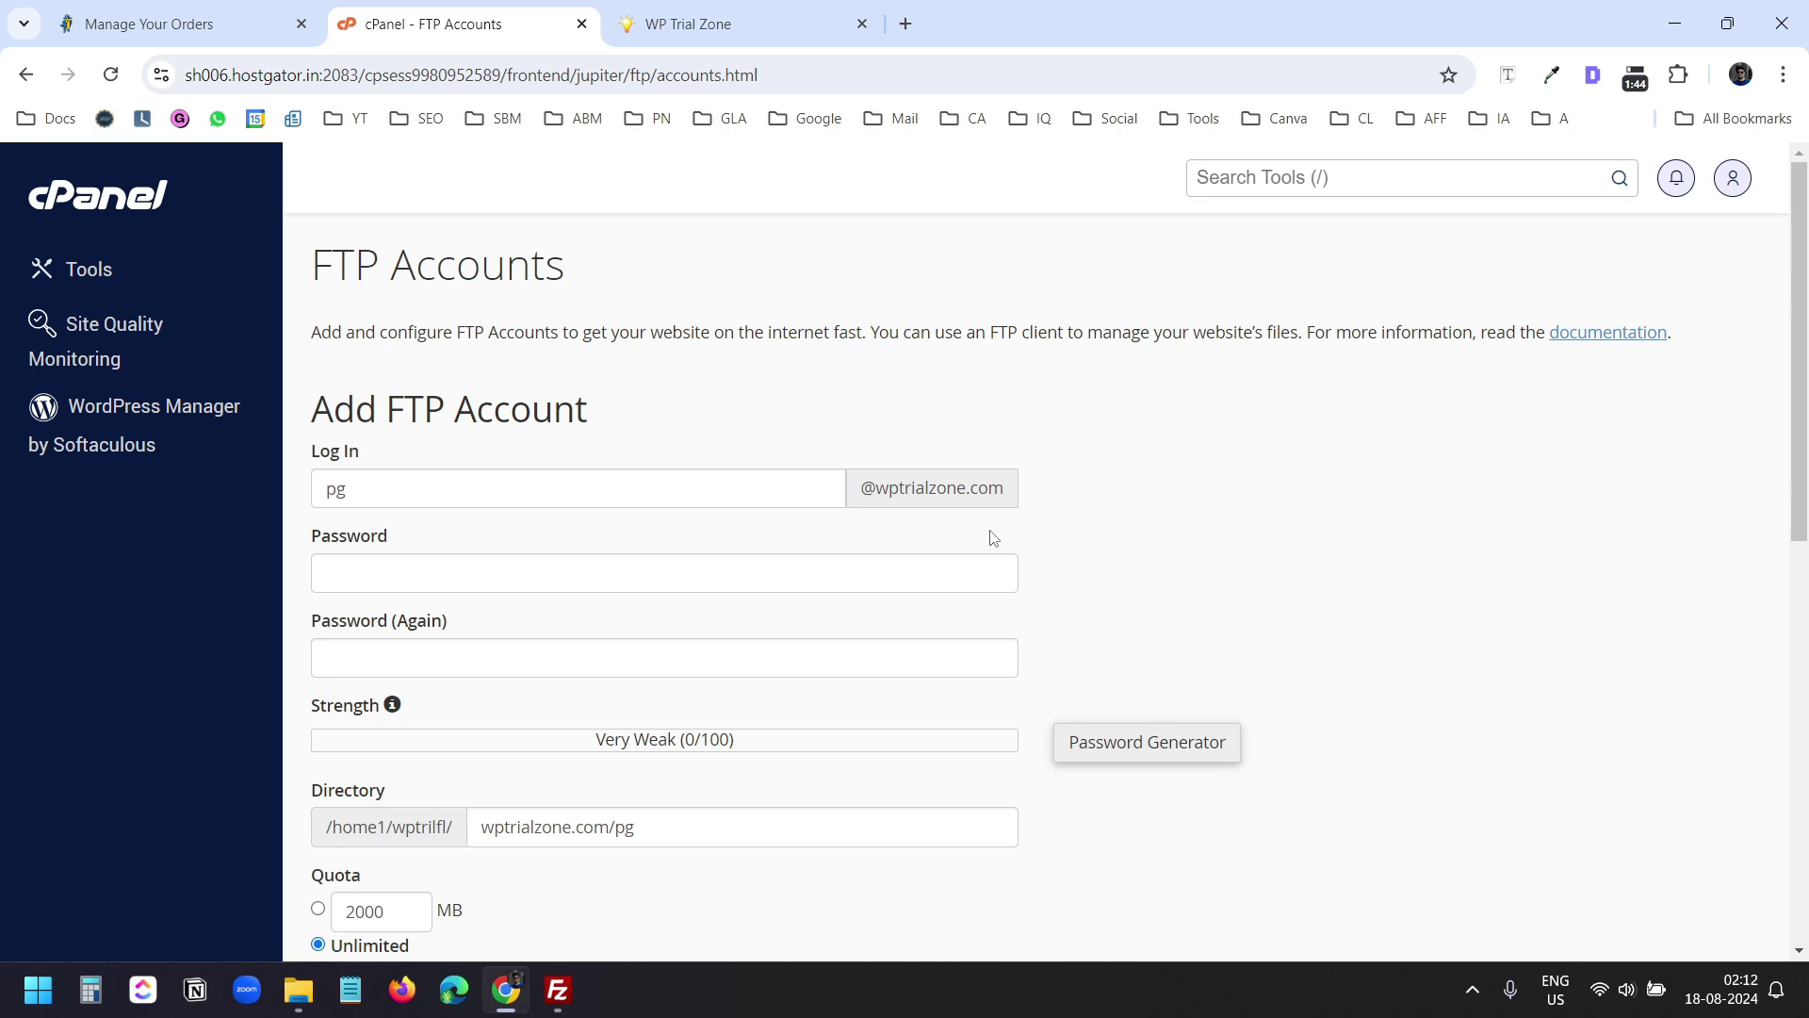
click(1164, 743)
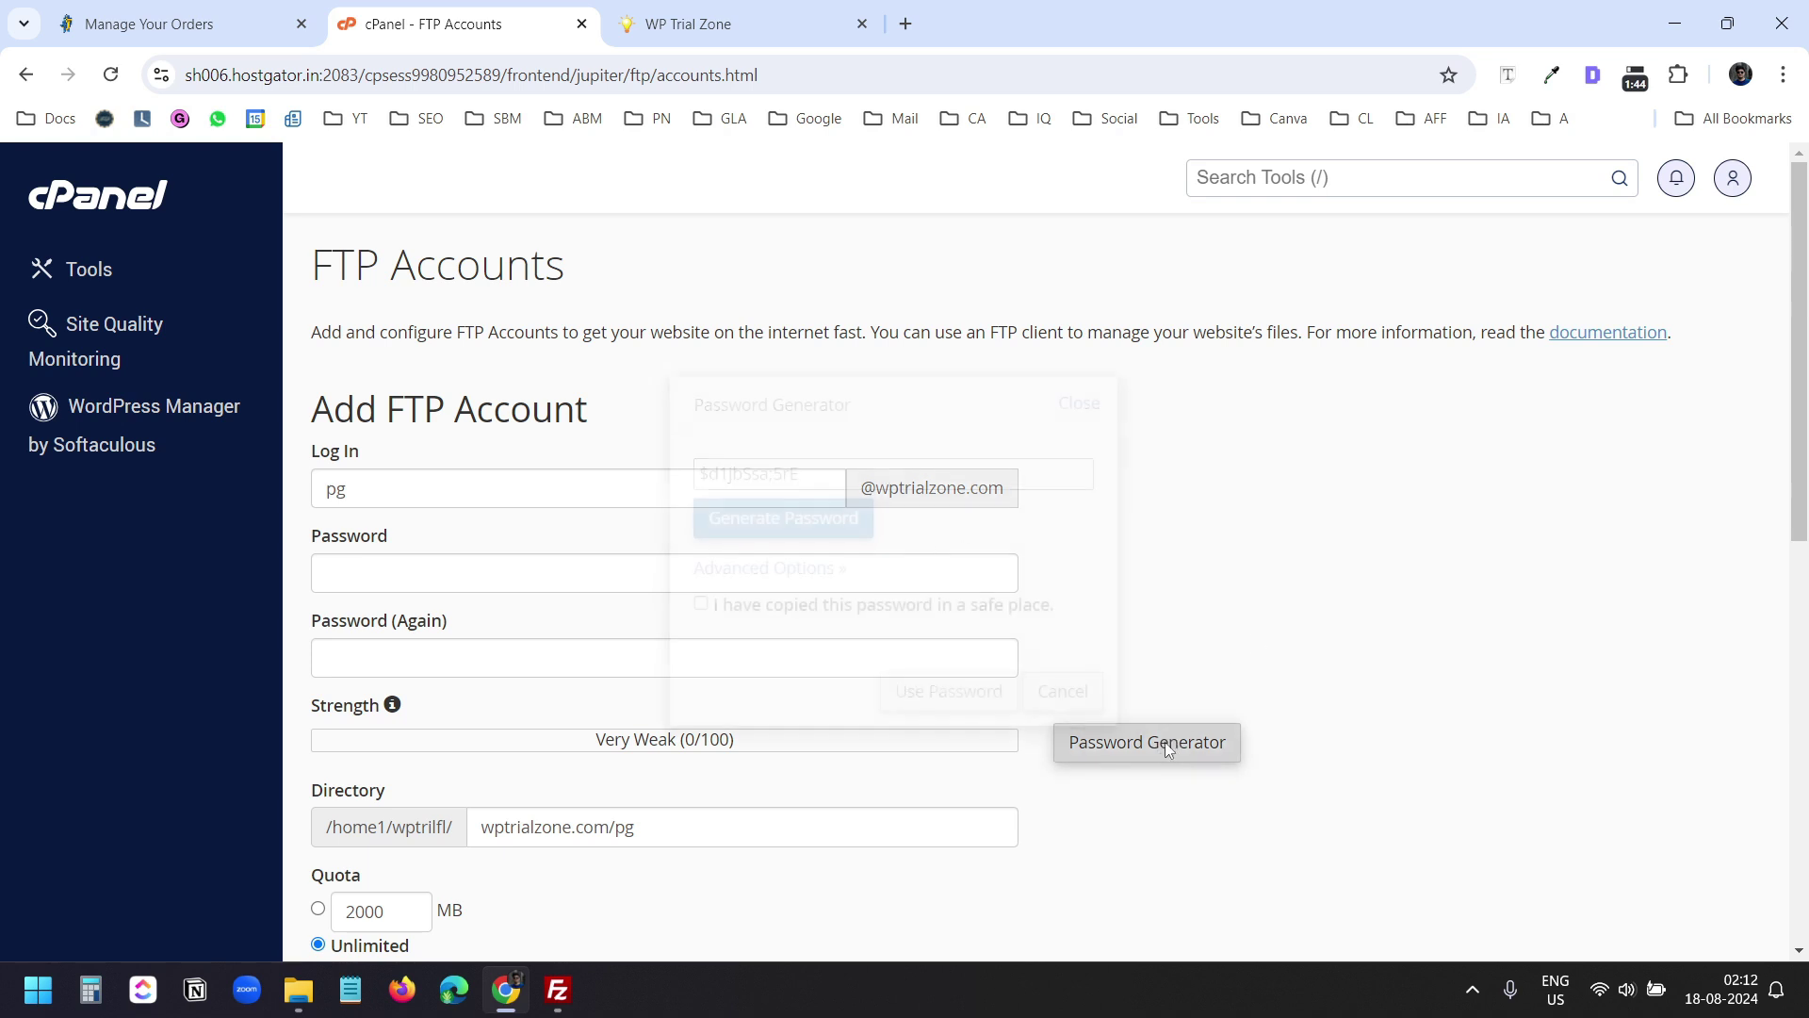
click(701, 605)
click(832, 468)
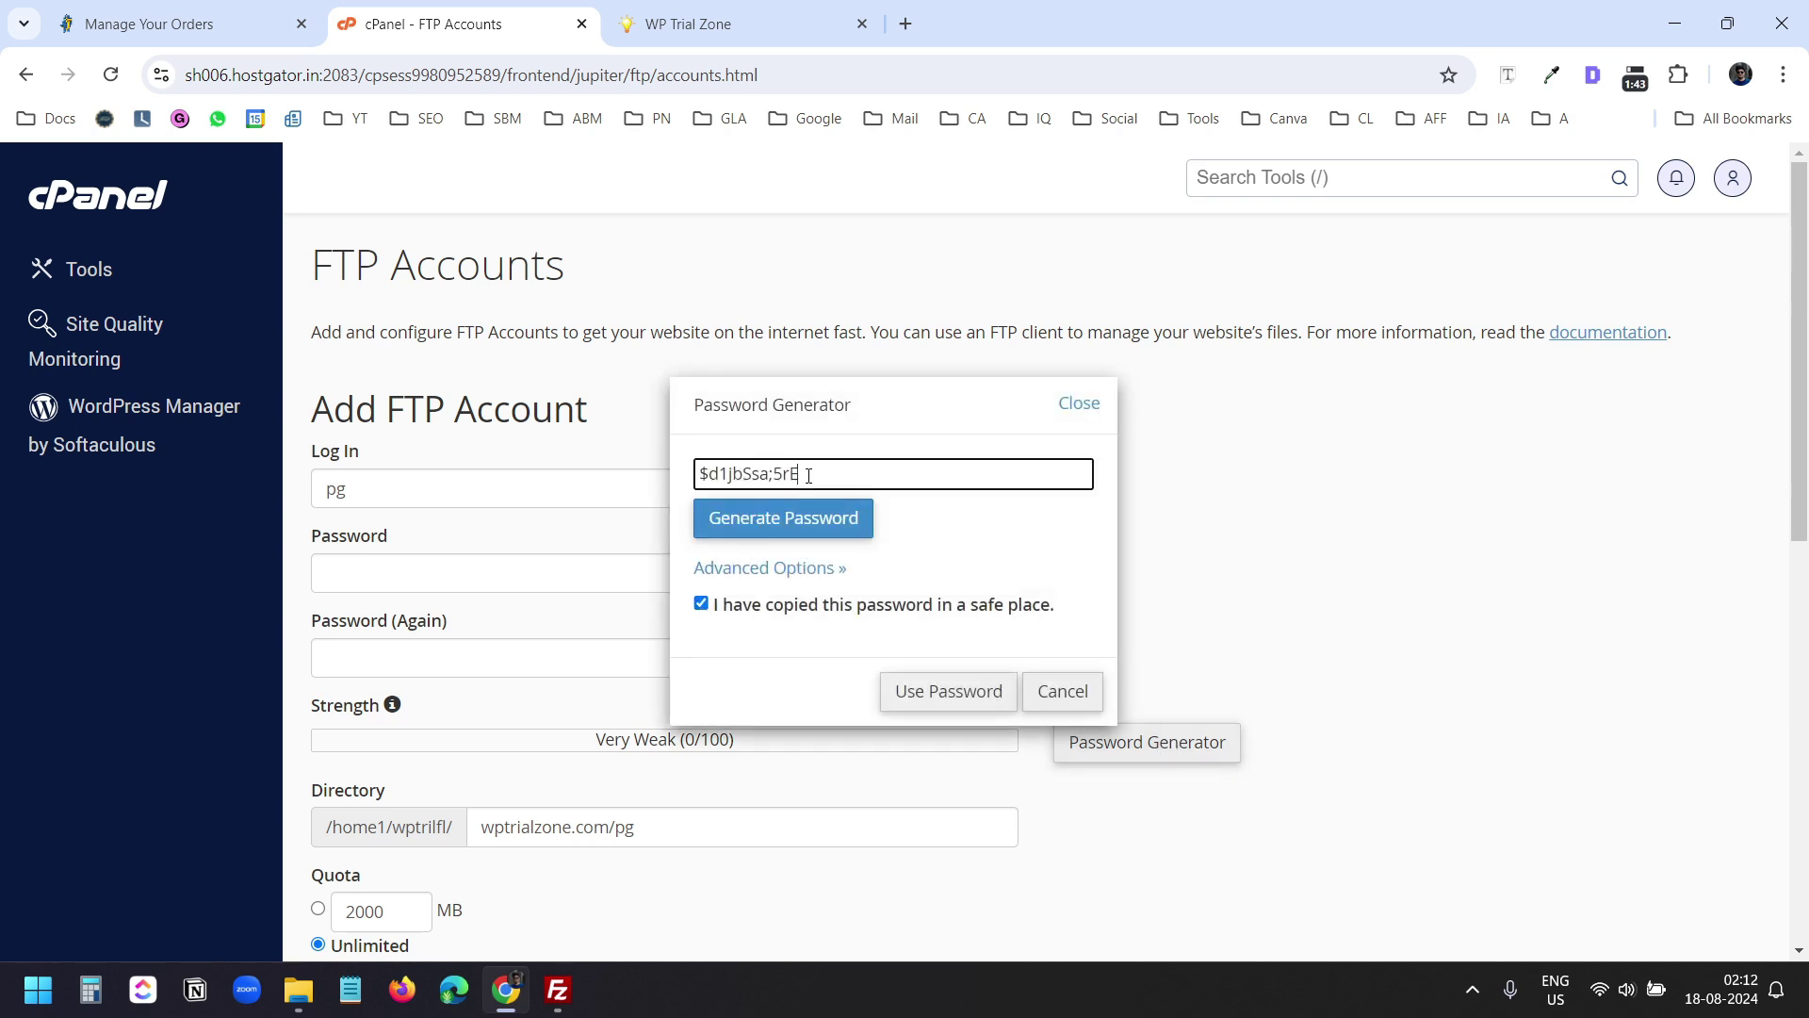
key(ctrl+a)
key(ctrl+c)
Step: Paste the generated password into an empty Notepad file and use that password for the new FTP account
click(351, 989)
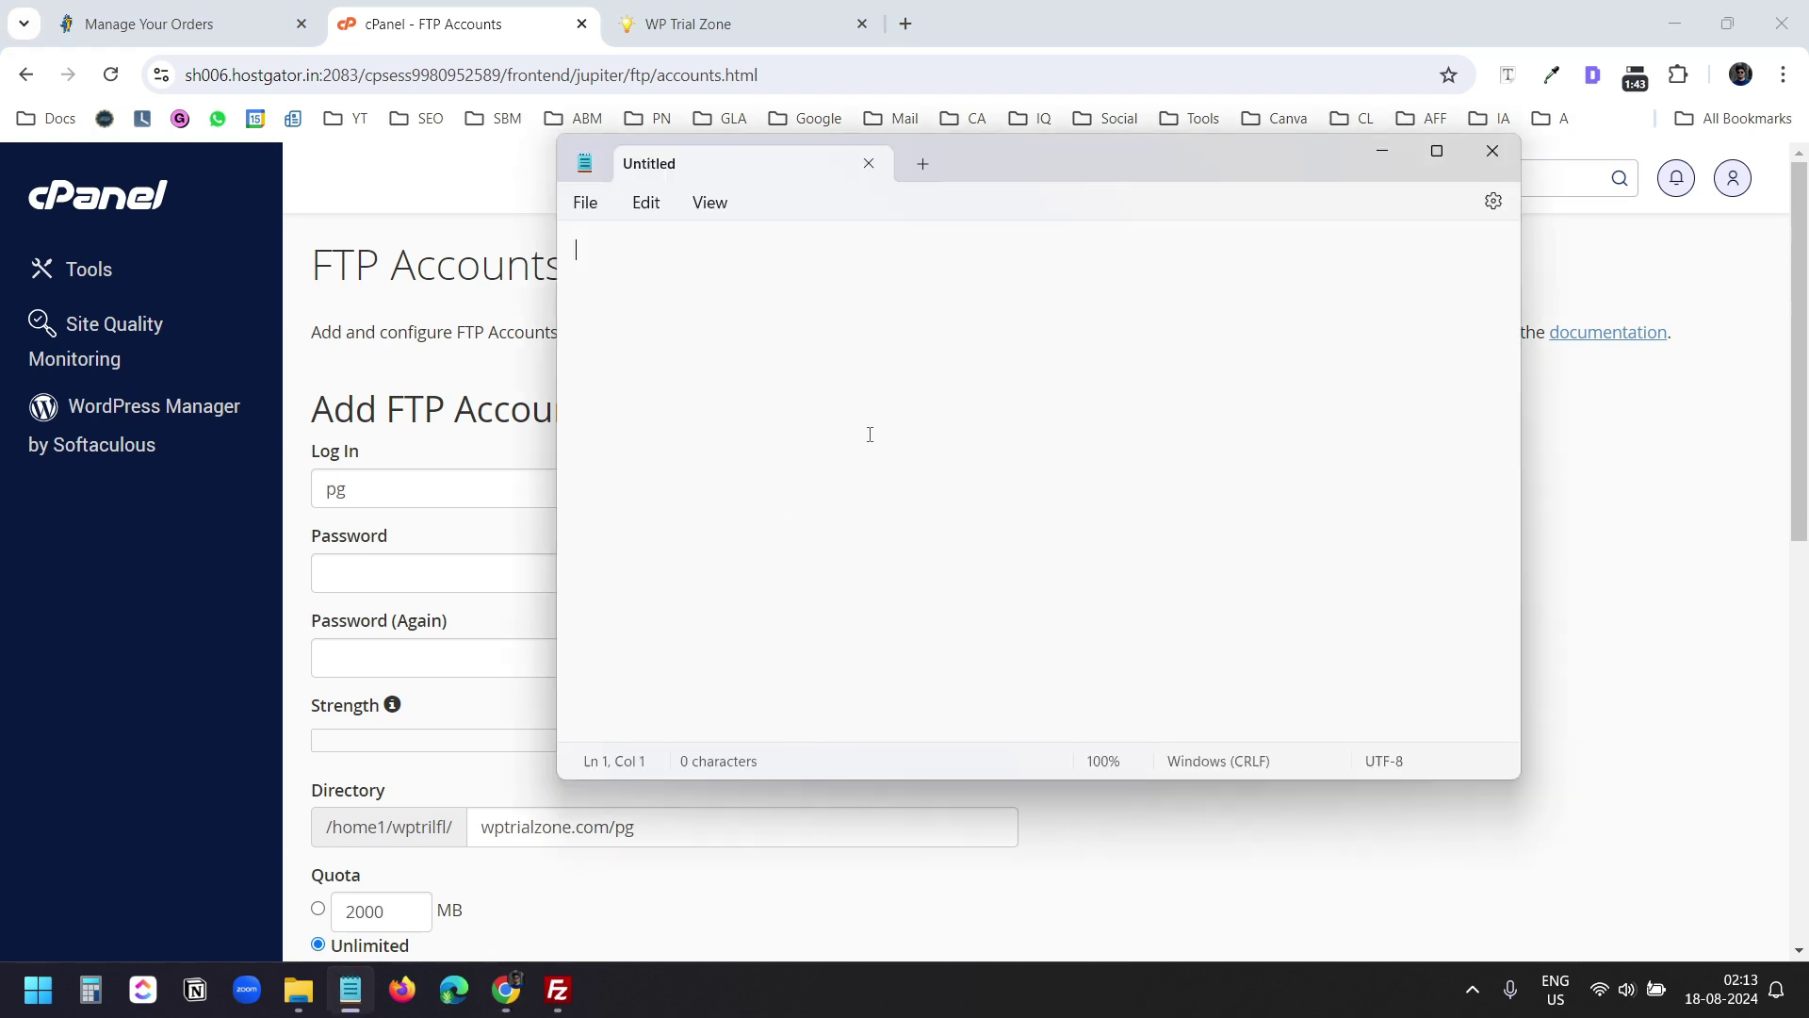
key(ctrl+v)
key(alt+Tab)
click(942, 695)
scroll(1181, 594, down, 2)
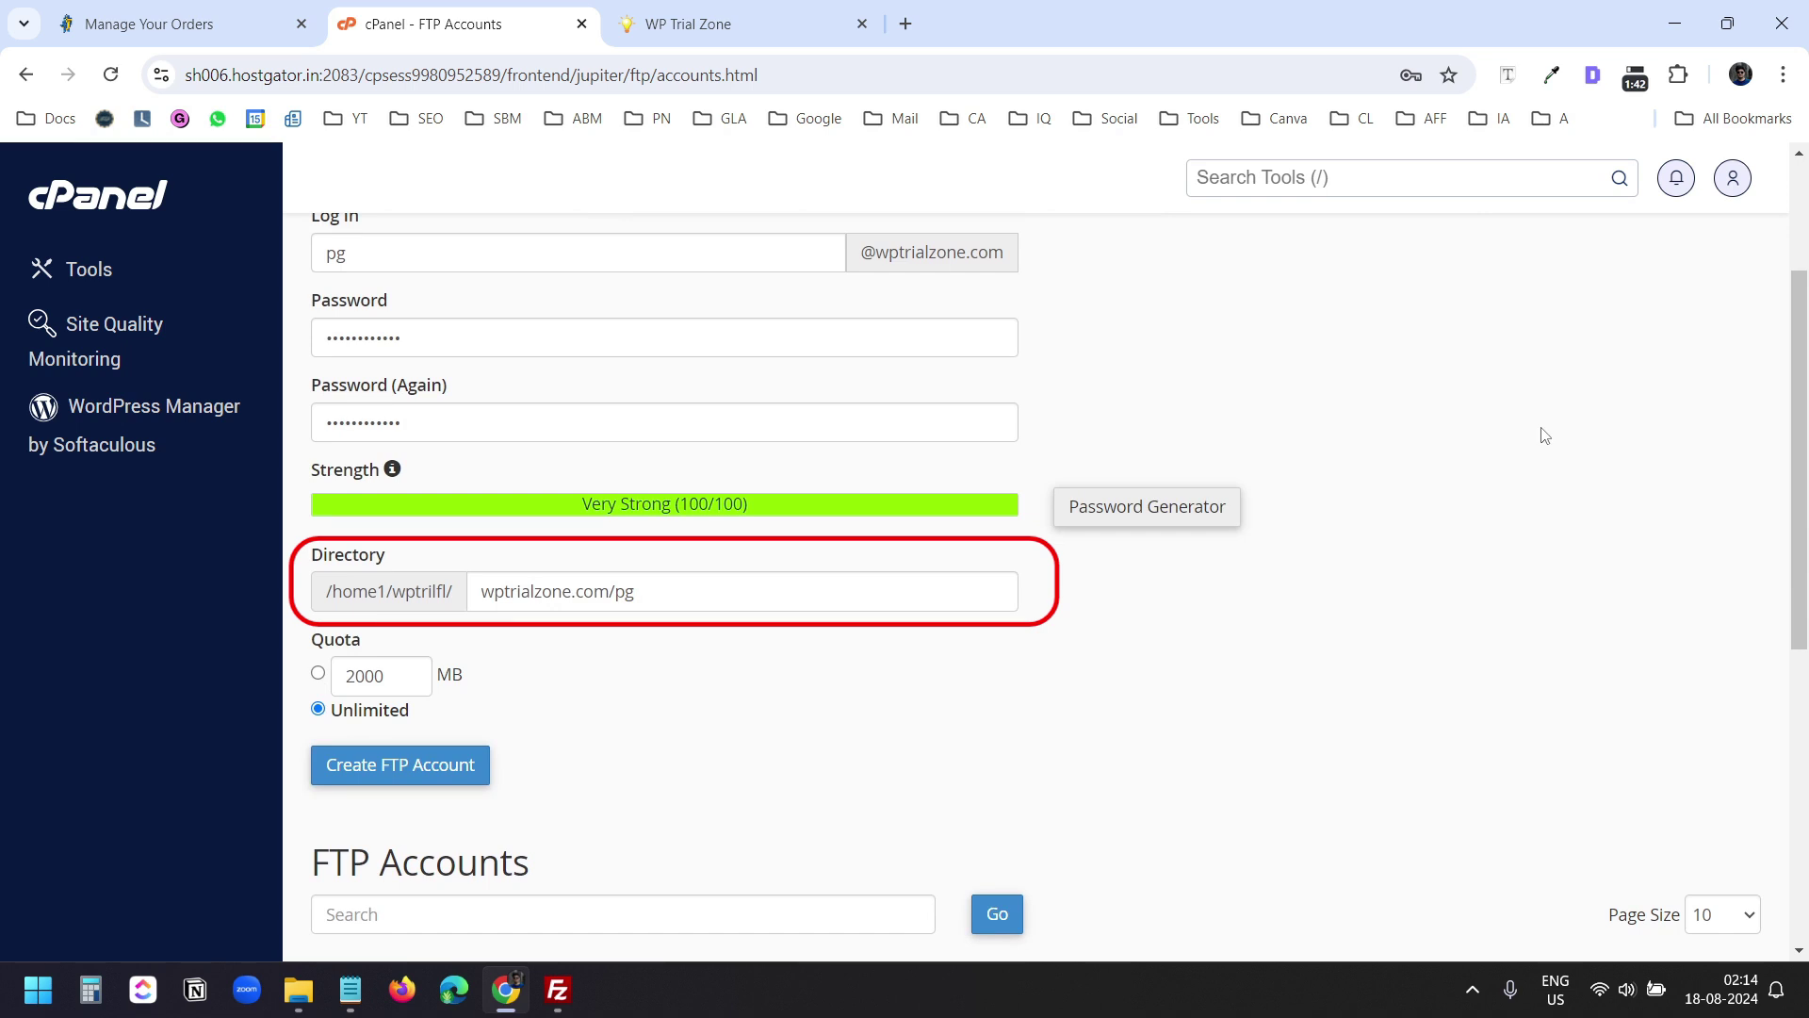
Step: Clear the suggested folder path from the new FTP account's Directory setting
drag(456, 591, 329, 591)
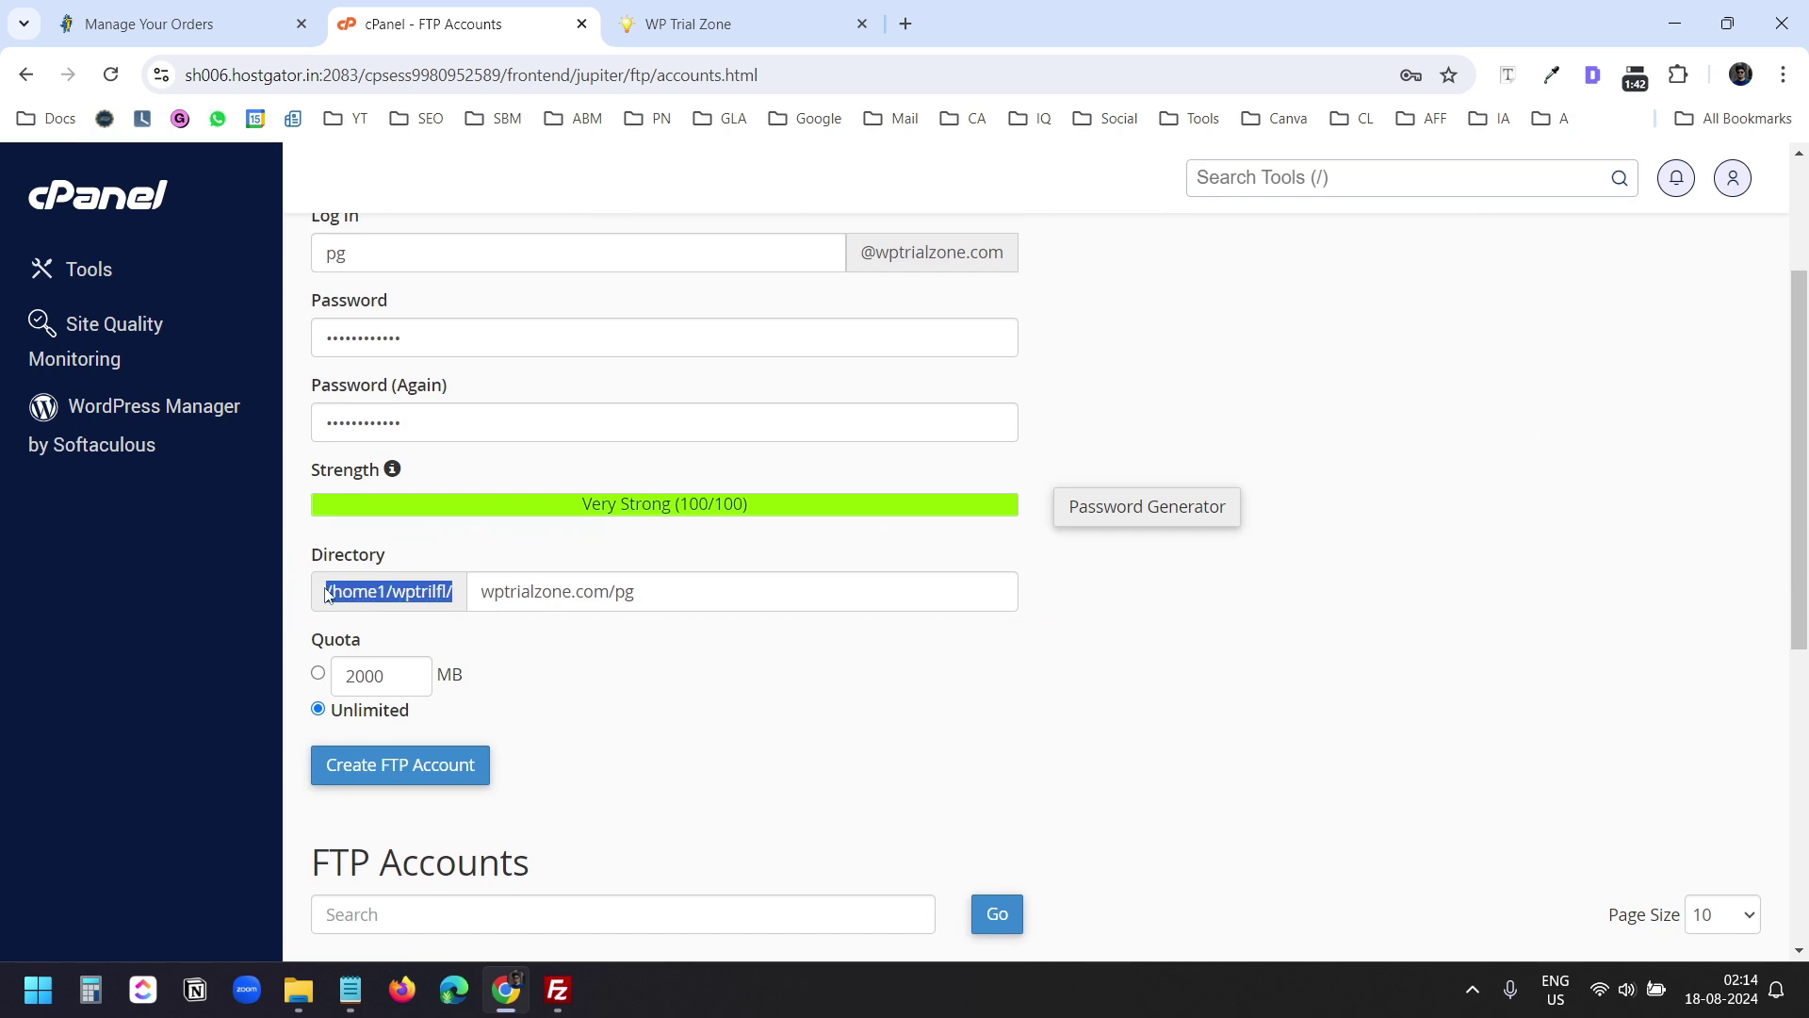
click(646, 590)
key(ctrl+a)
key(BackSpace)
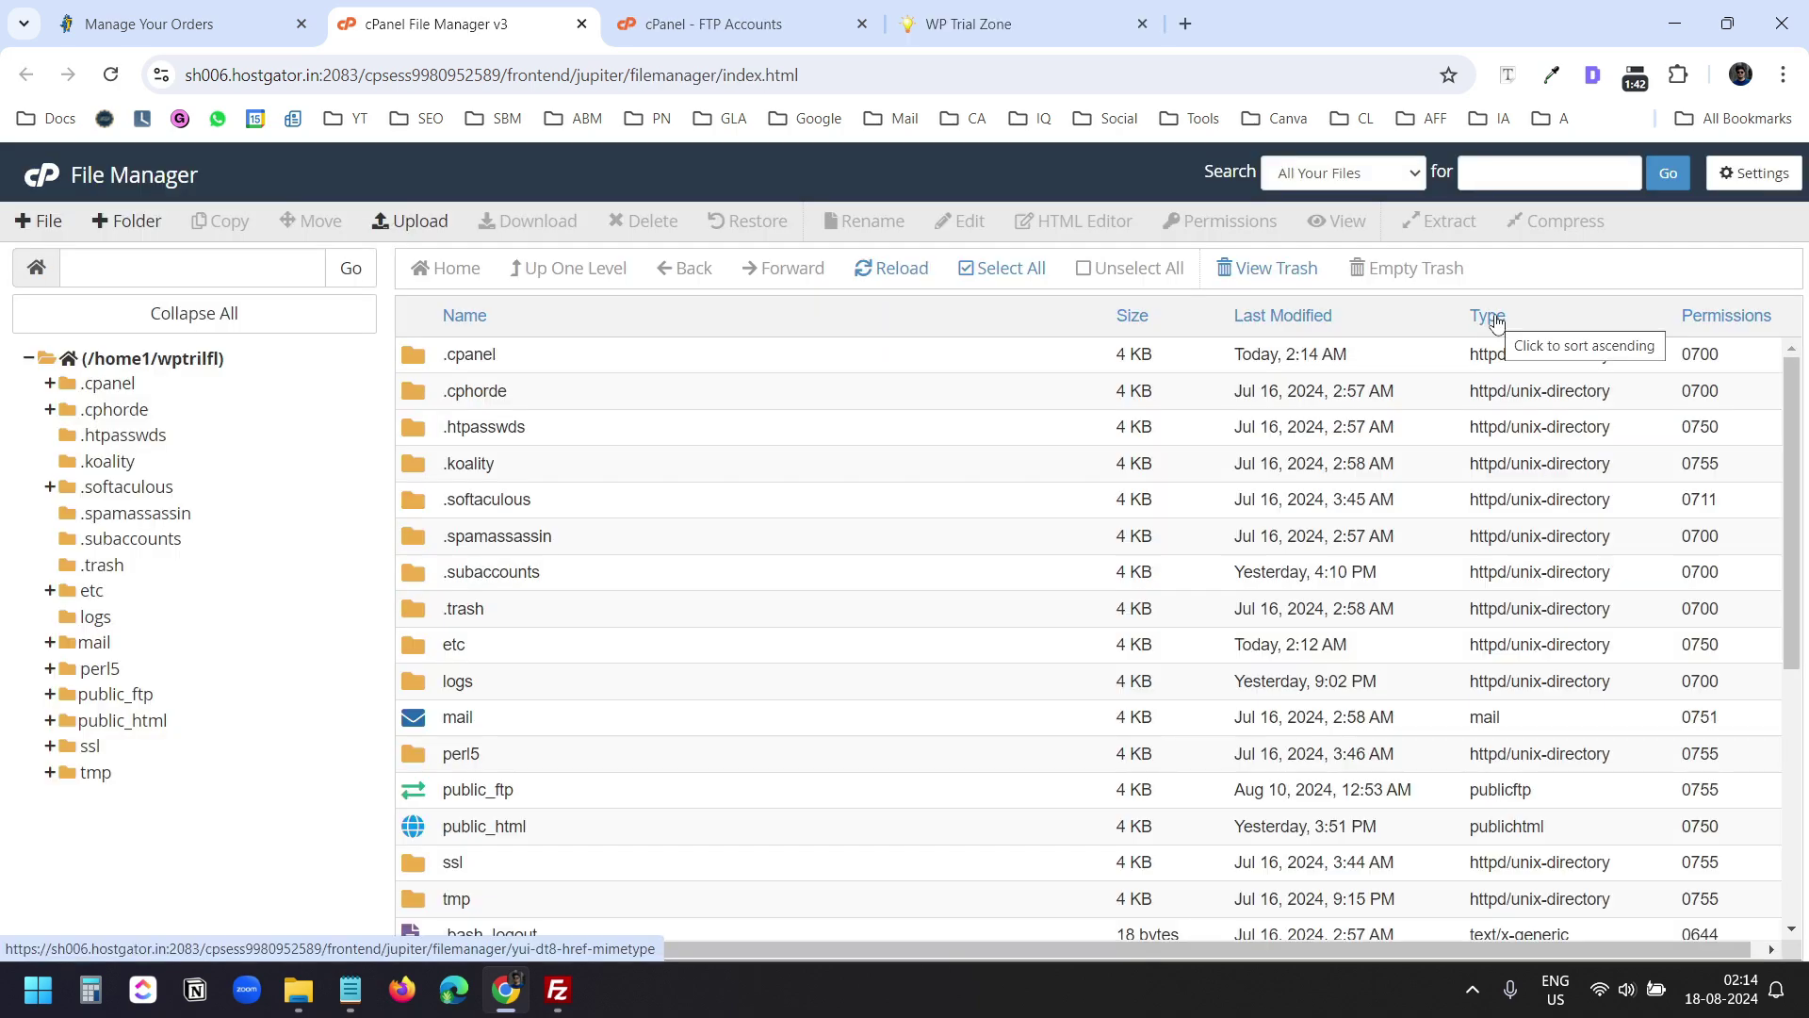
Step: View the contents of the public_html folder in File Manager and return to the FTP account form
click(125, 359)
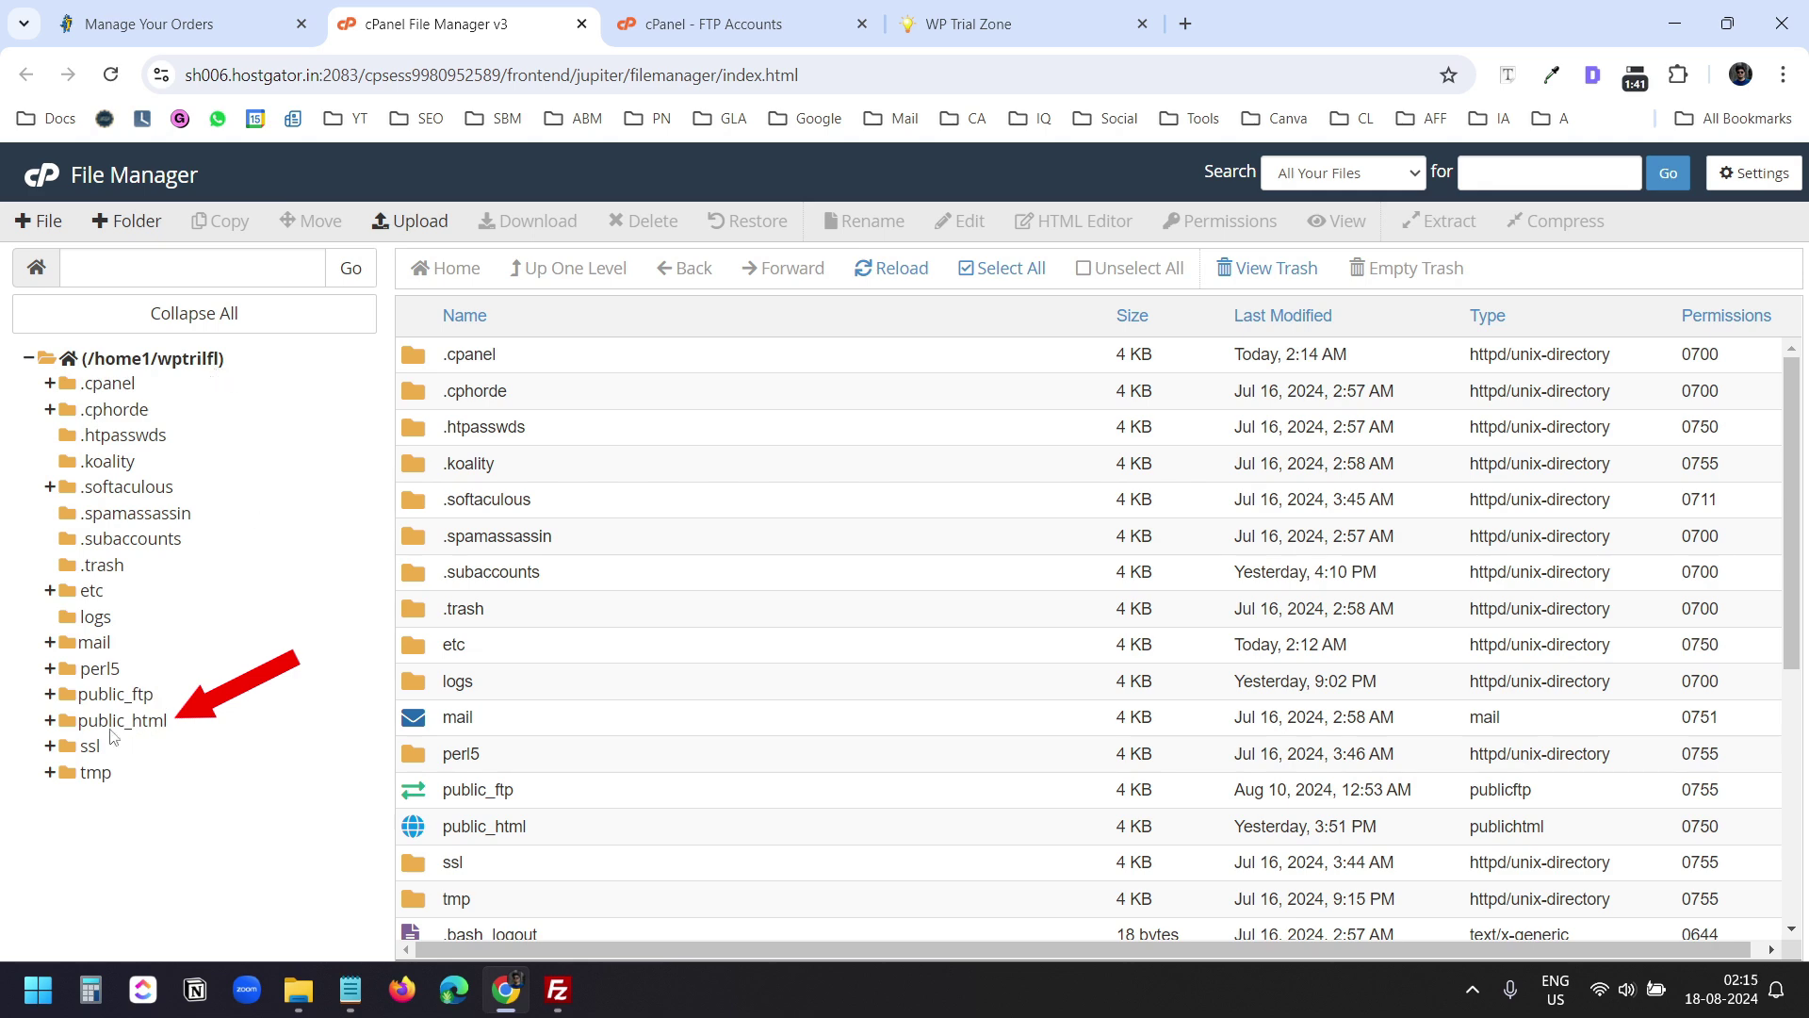
click(141, 722)
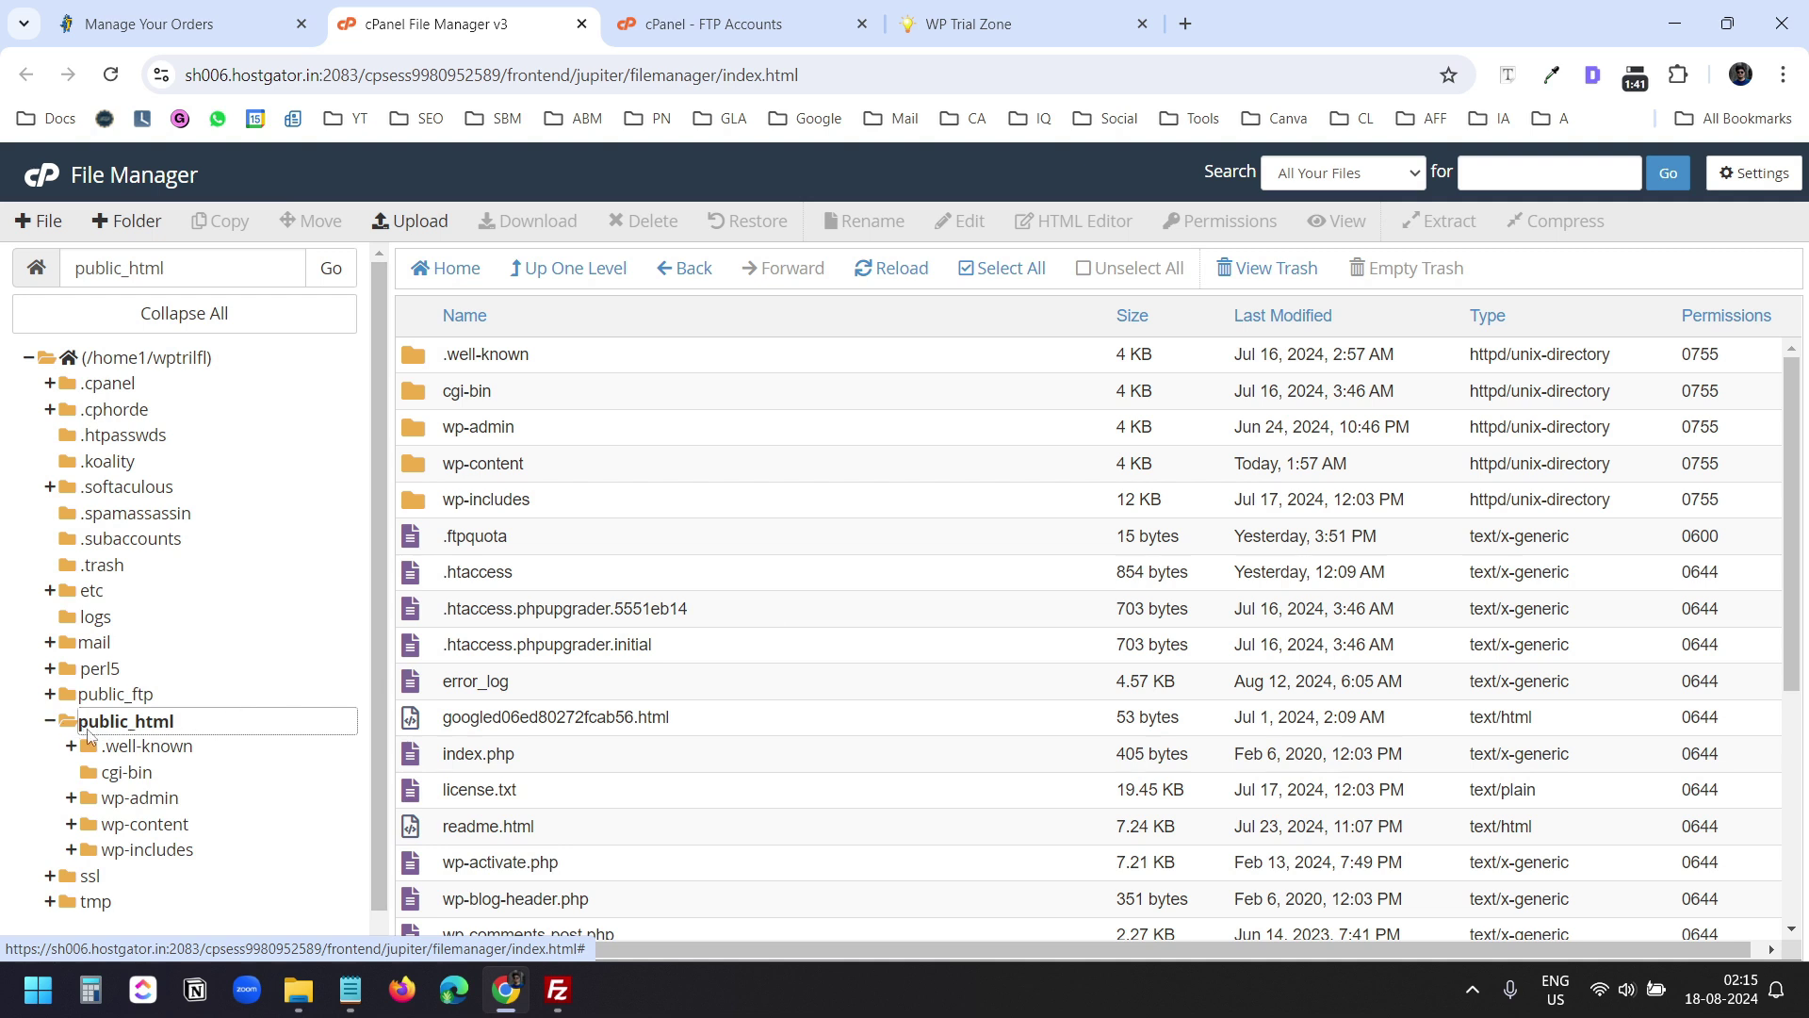
click(726, 23)
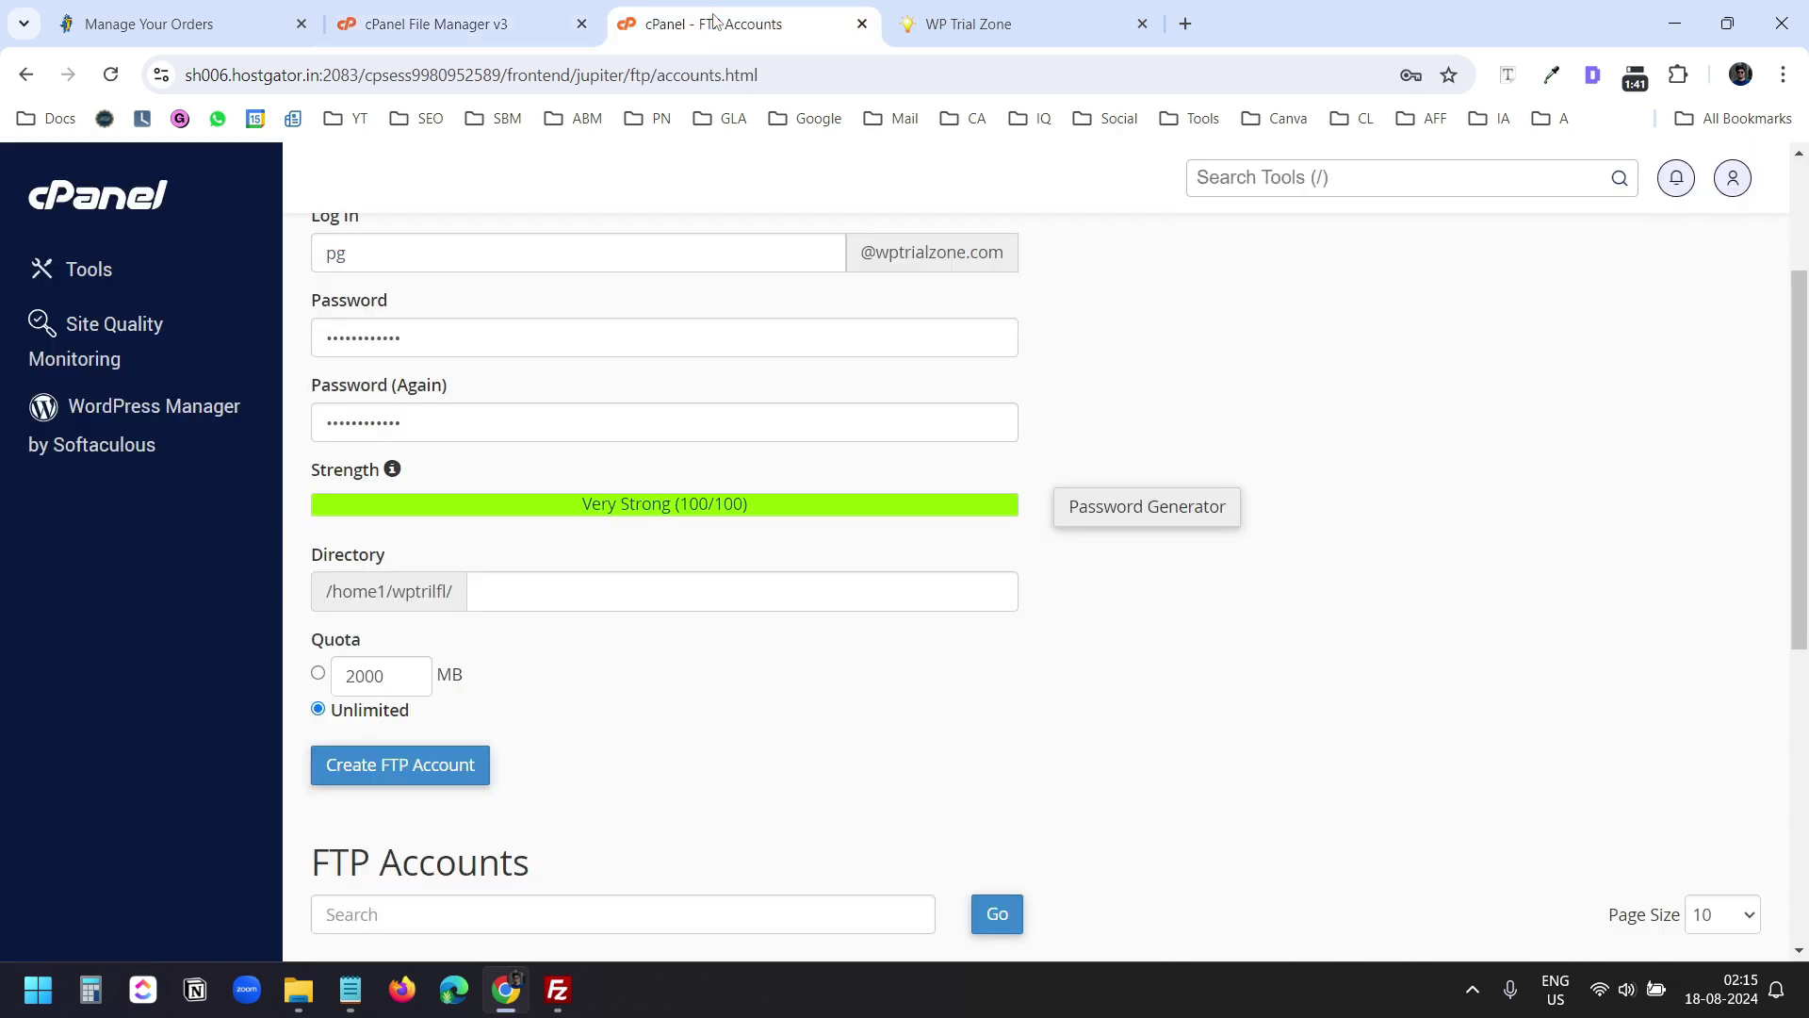
Step: Set the FTP account's directory to public_html and create the account with unlimited quota
click(527, 591)
text(public)
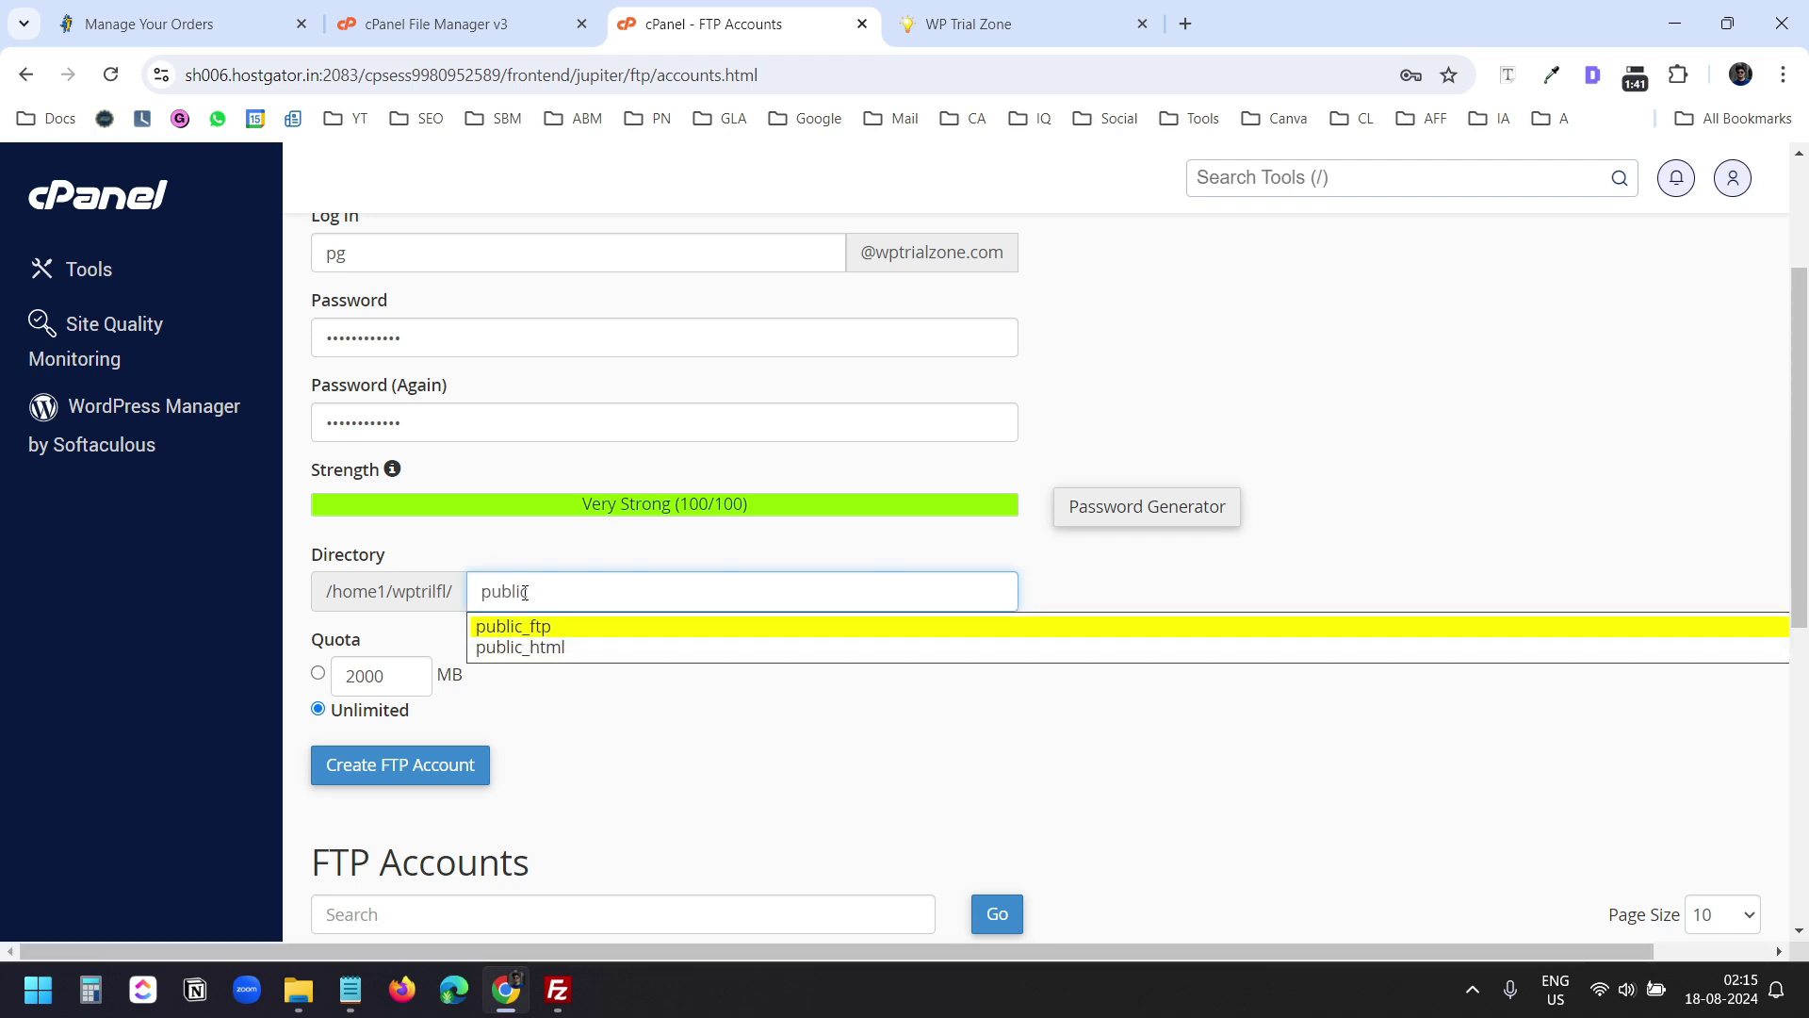
click(538, 649)
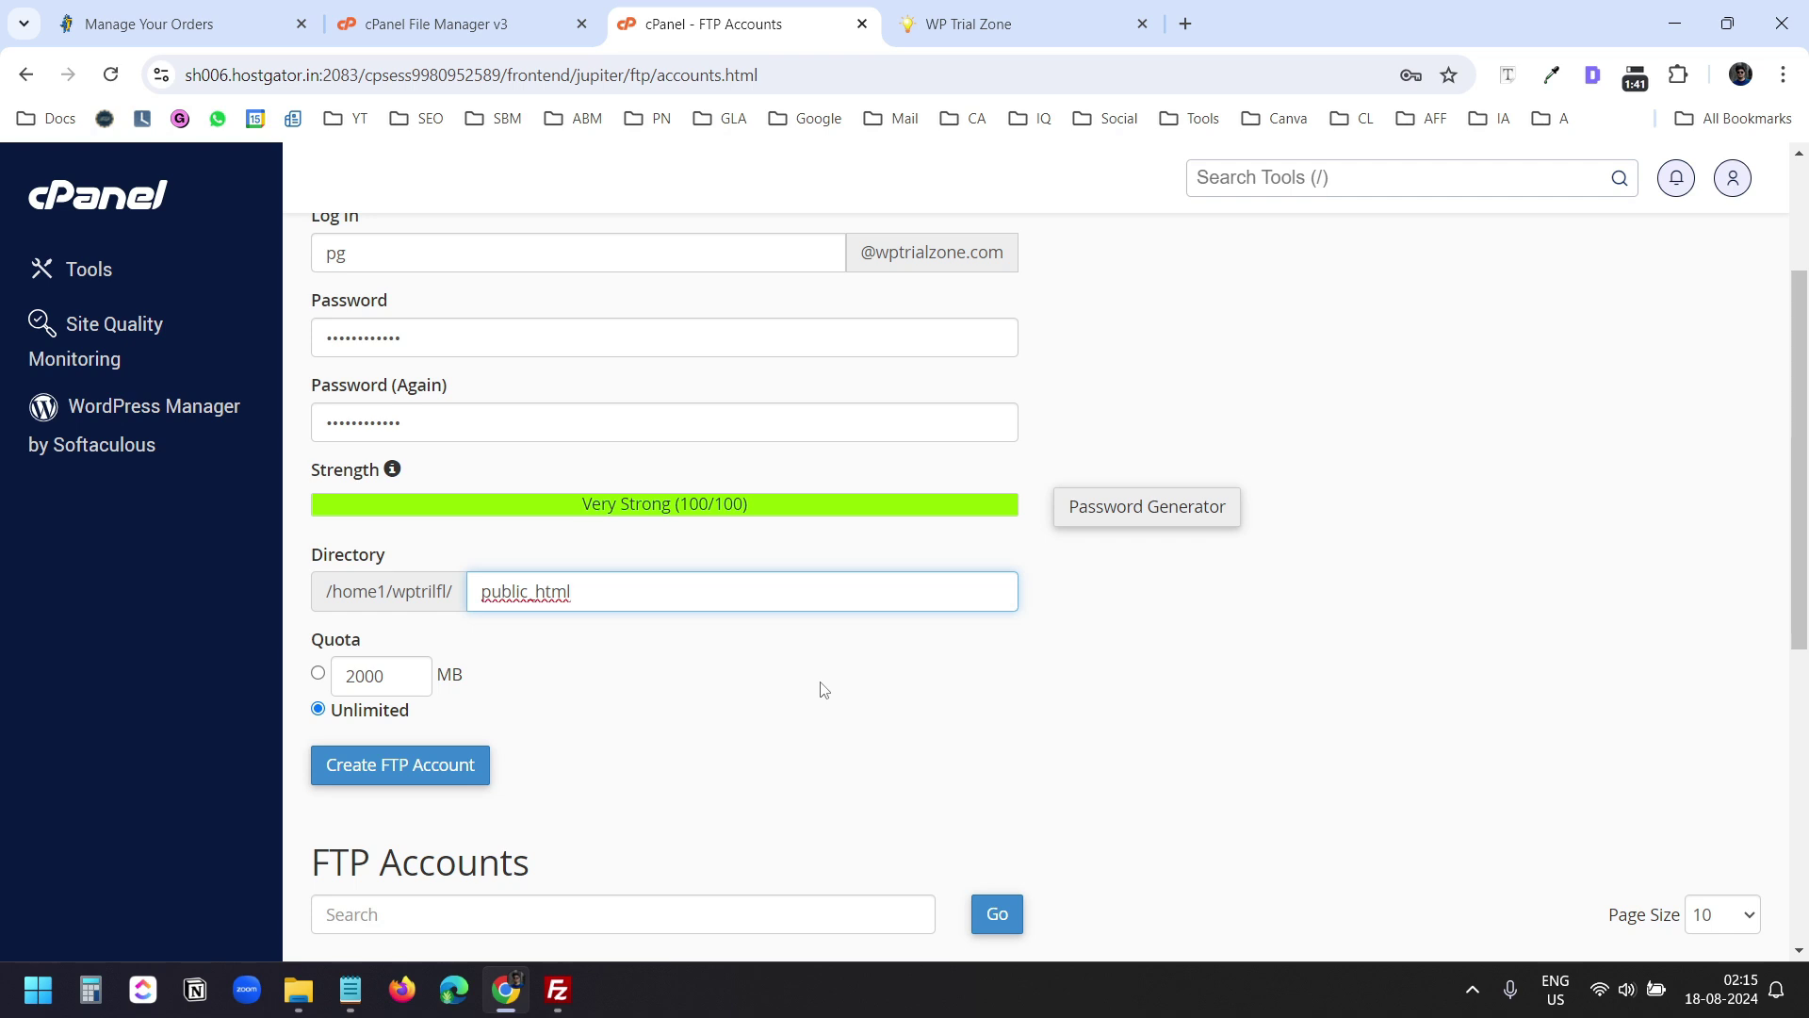
scroll(820, 690, down, 1)
click(432, 656)
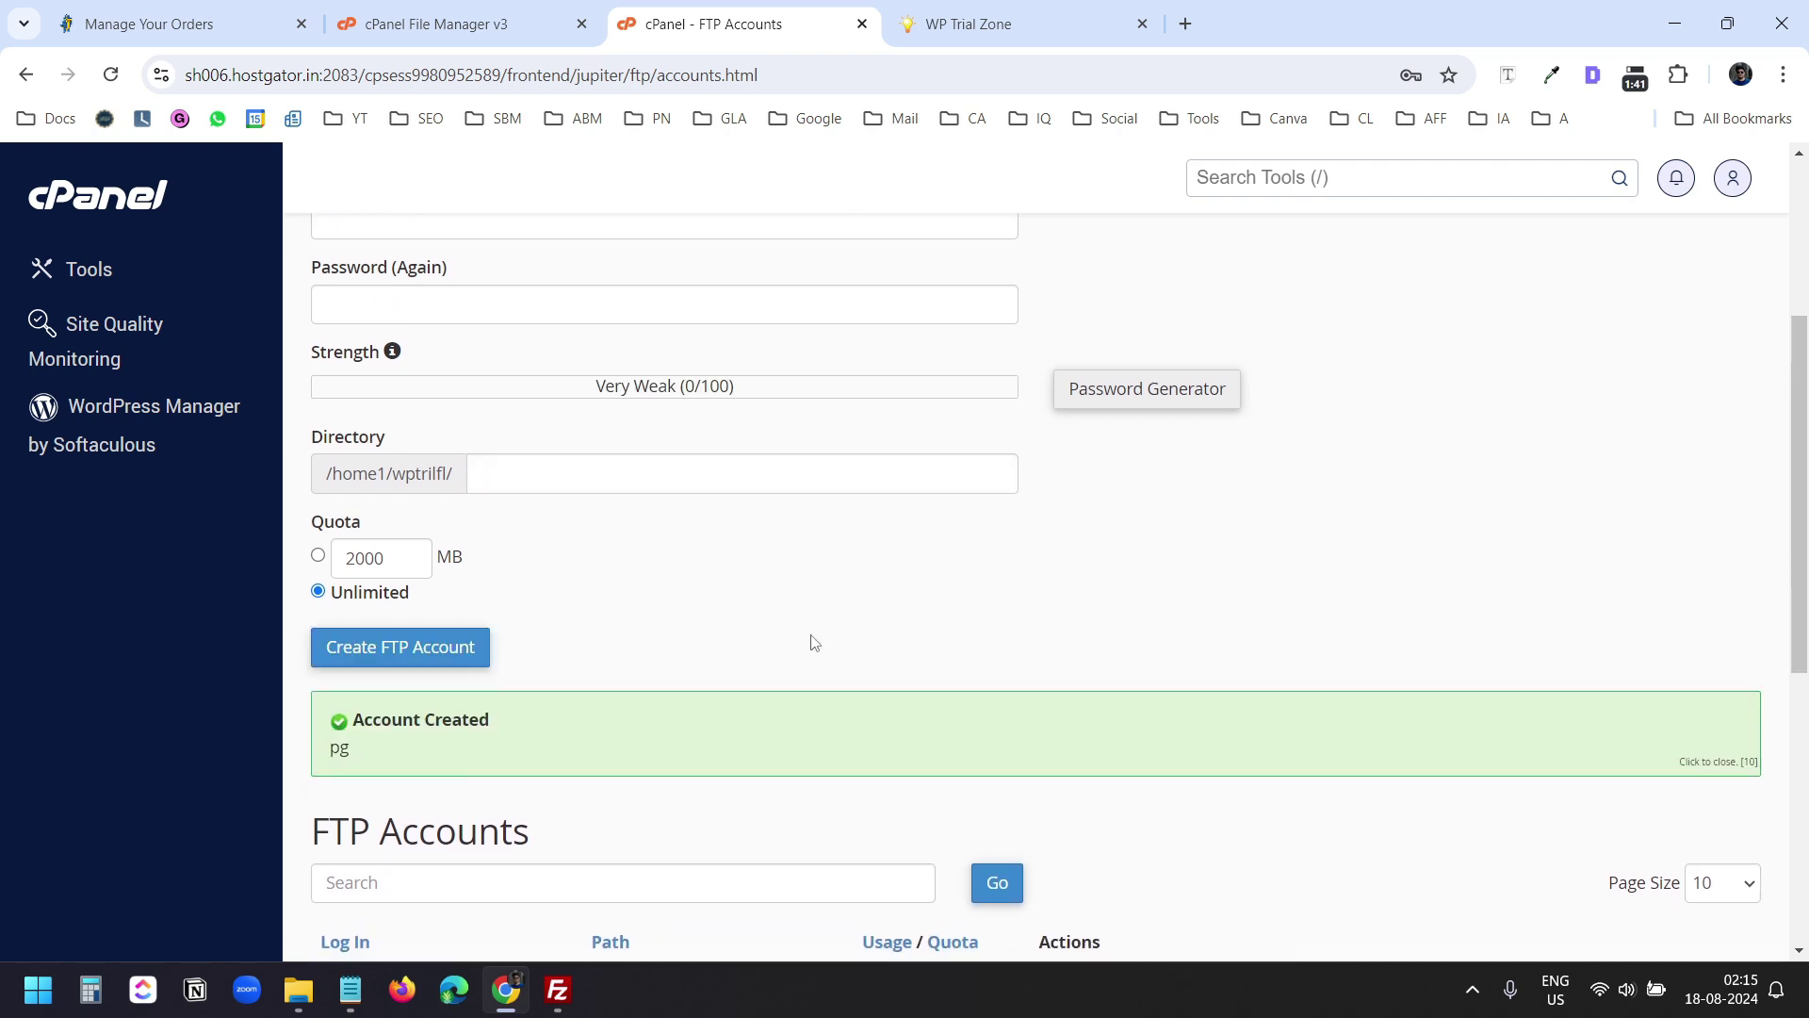
Step: Show the FTP client configuration for the new account and review its username, server, port and saved password
scroll(814, 642, down, 2)
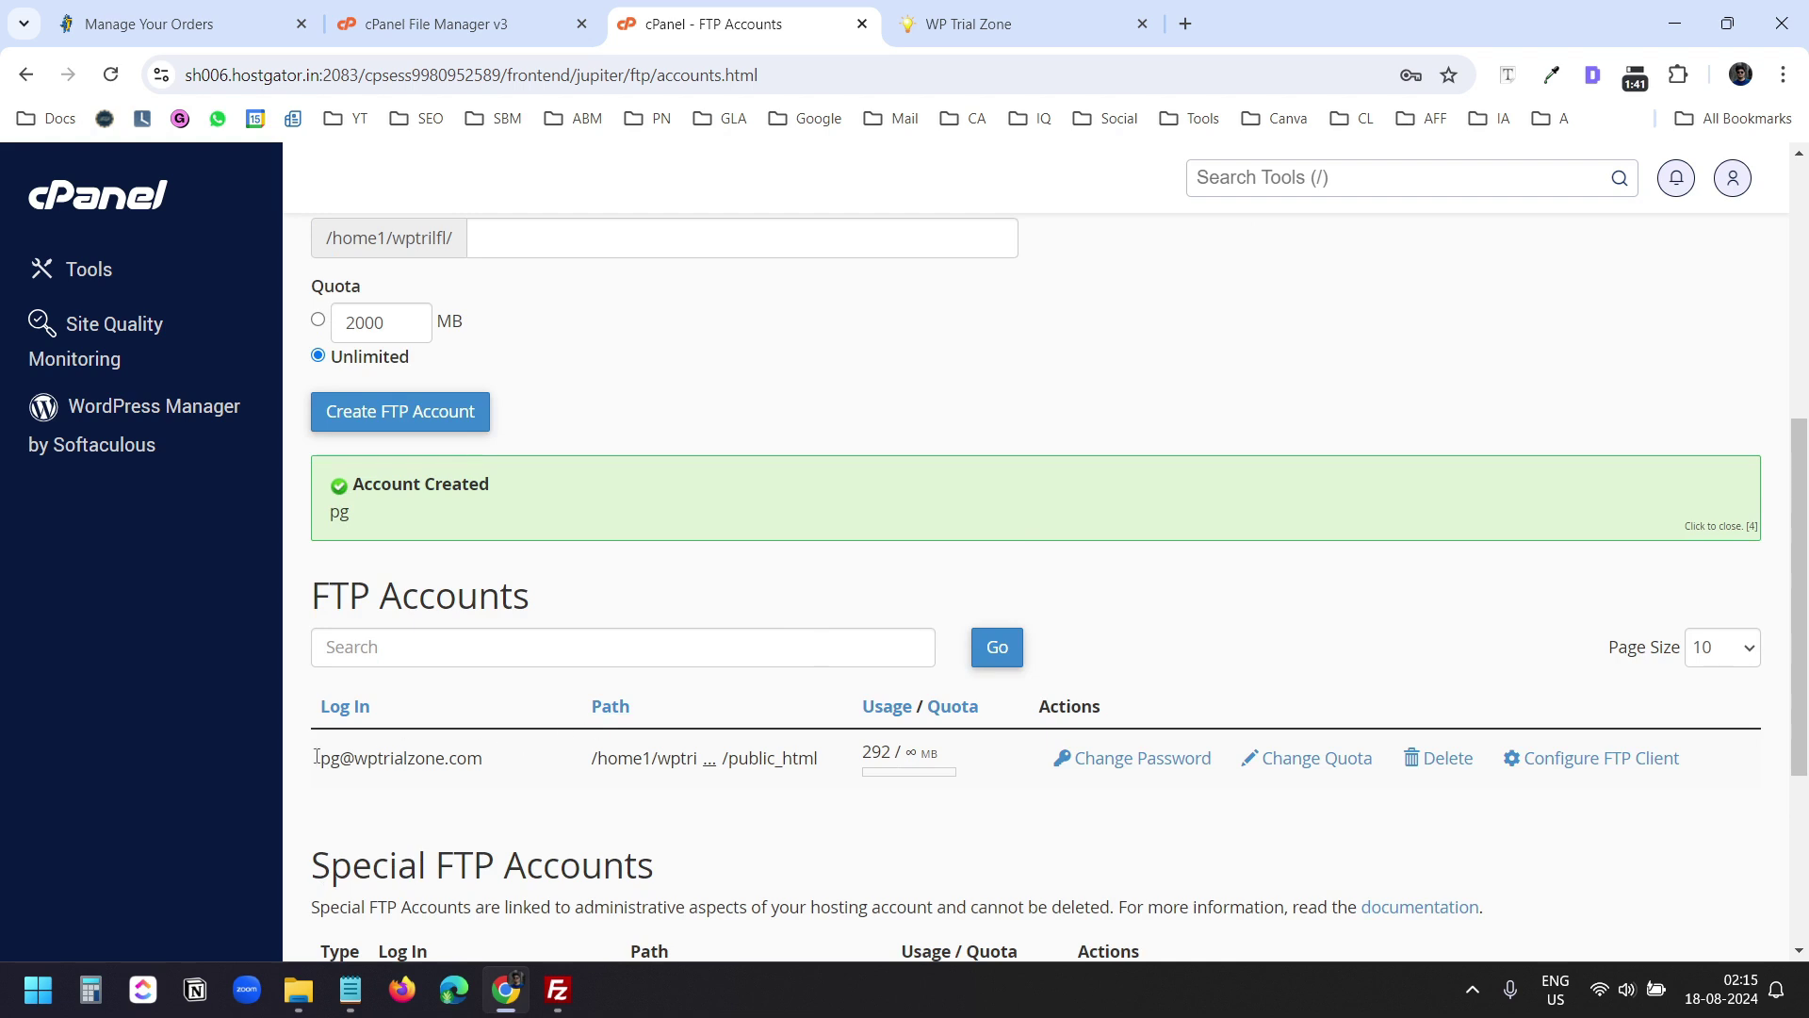
scroll(1300, 575, up, 1)
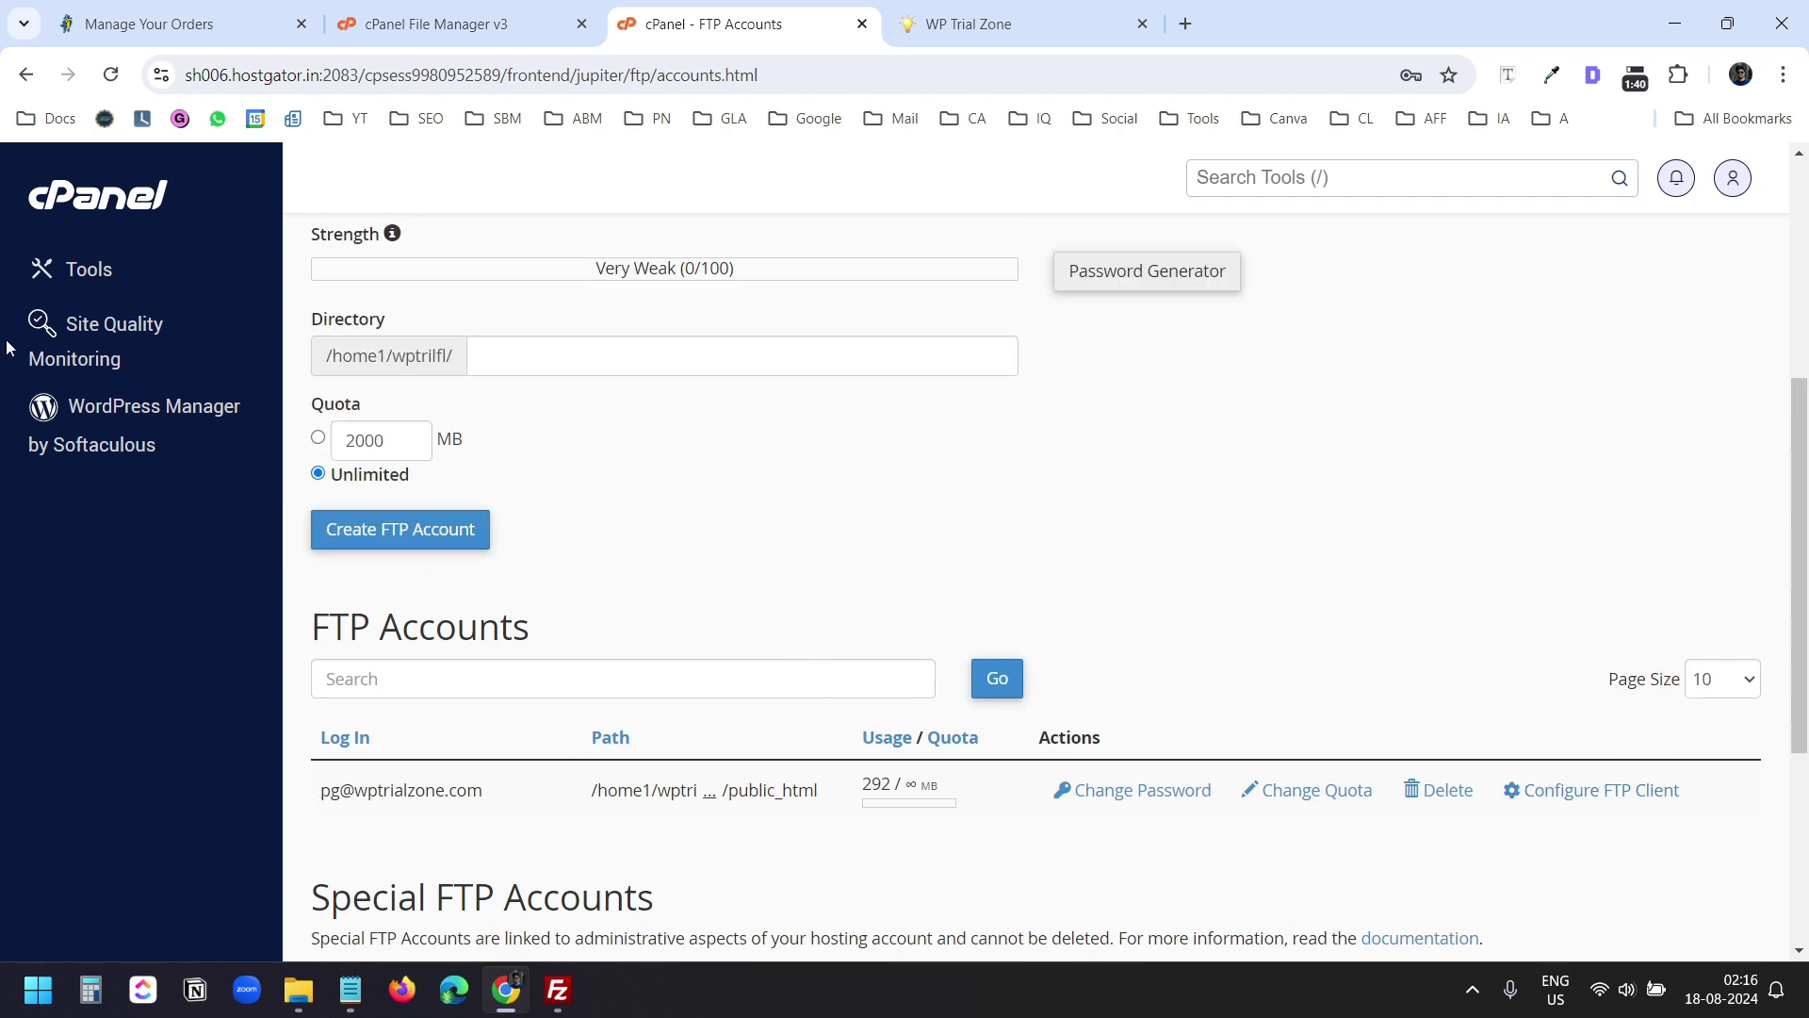
click(1589, 797)
scroll(1538, 774, down, 2)
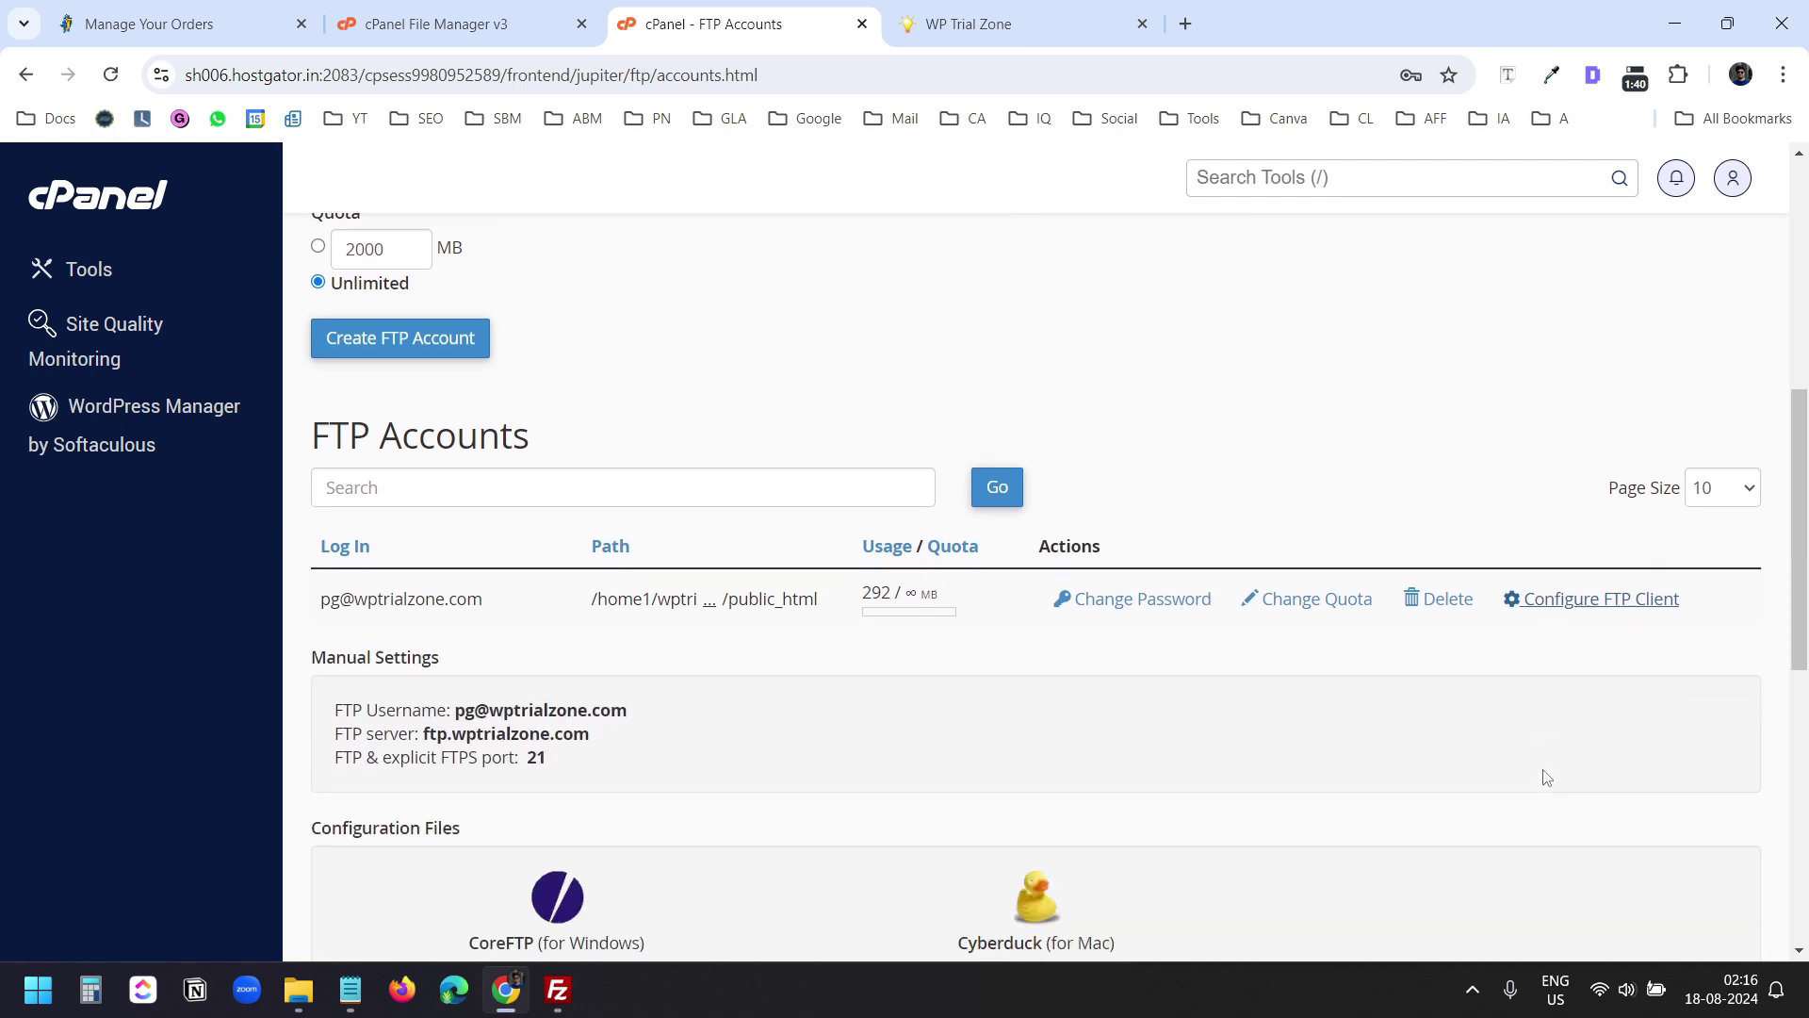
drag(446, 666, 664, 671)
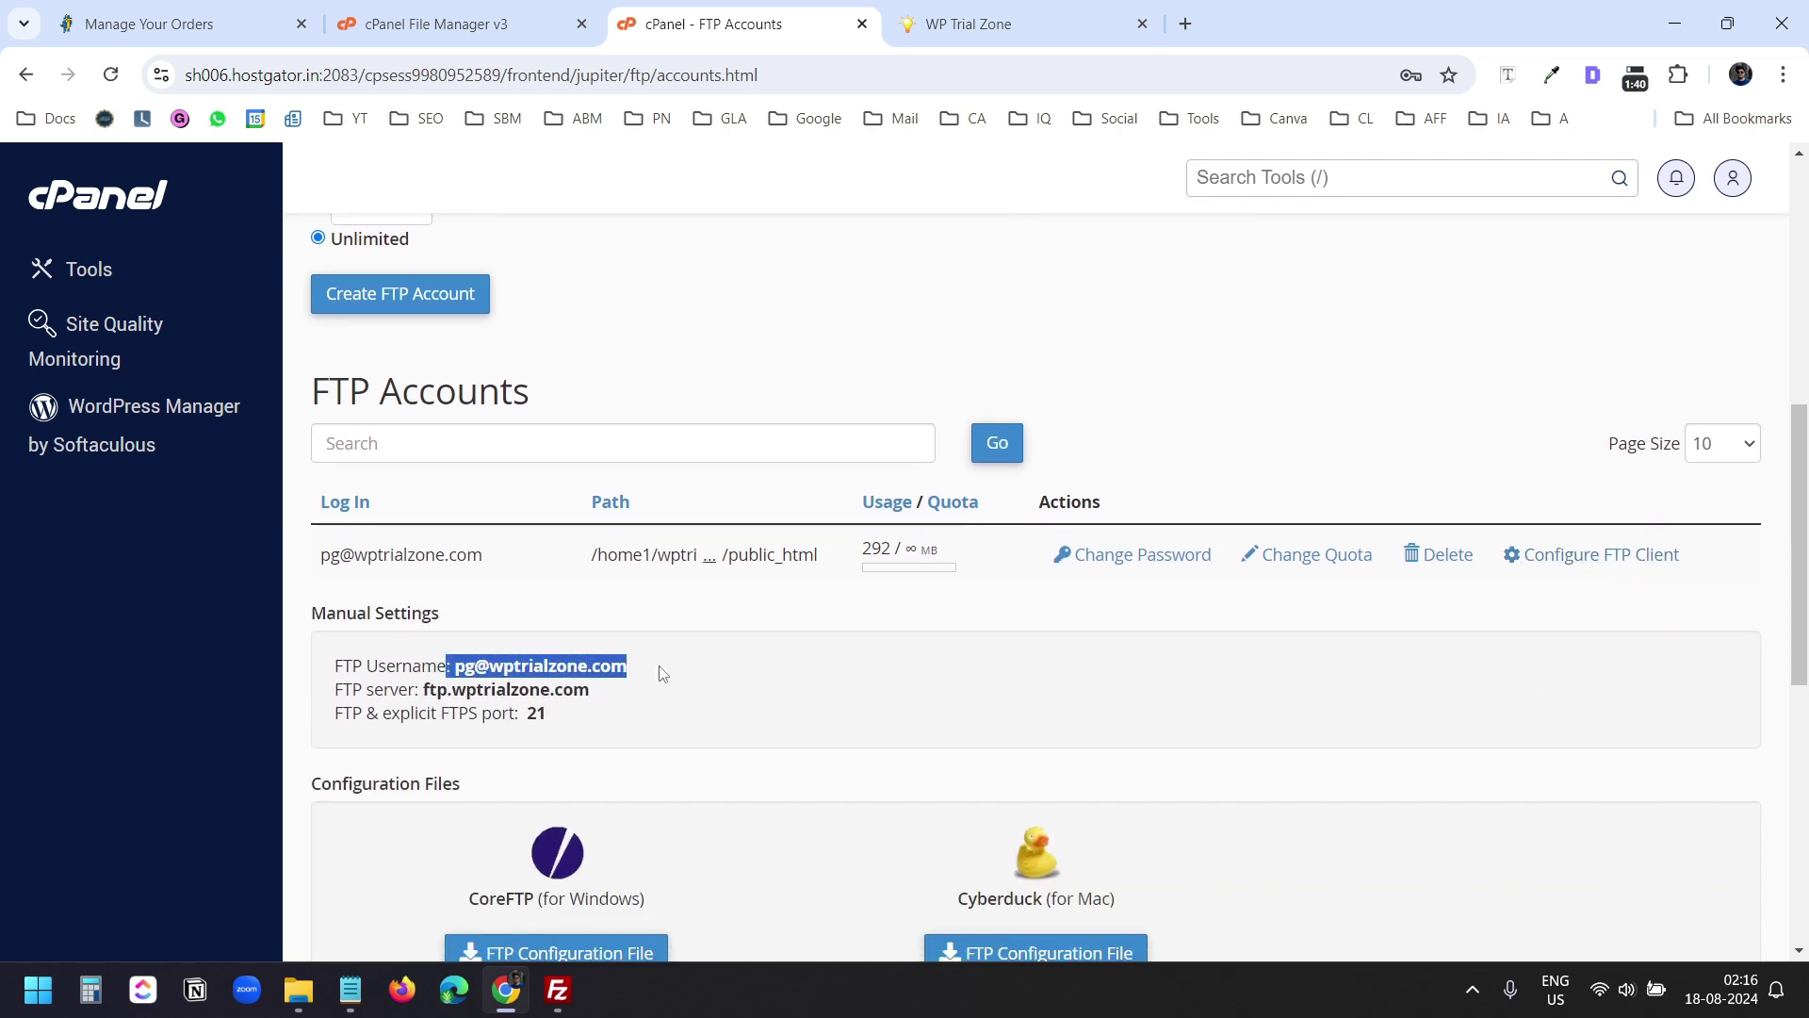
drag(426, 691, 504, 713)
click(358, 988)
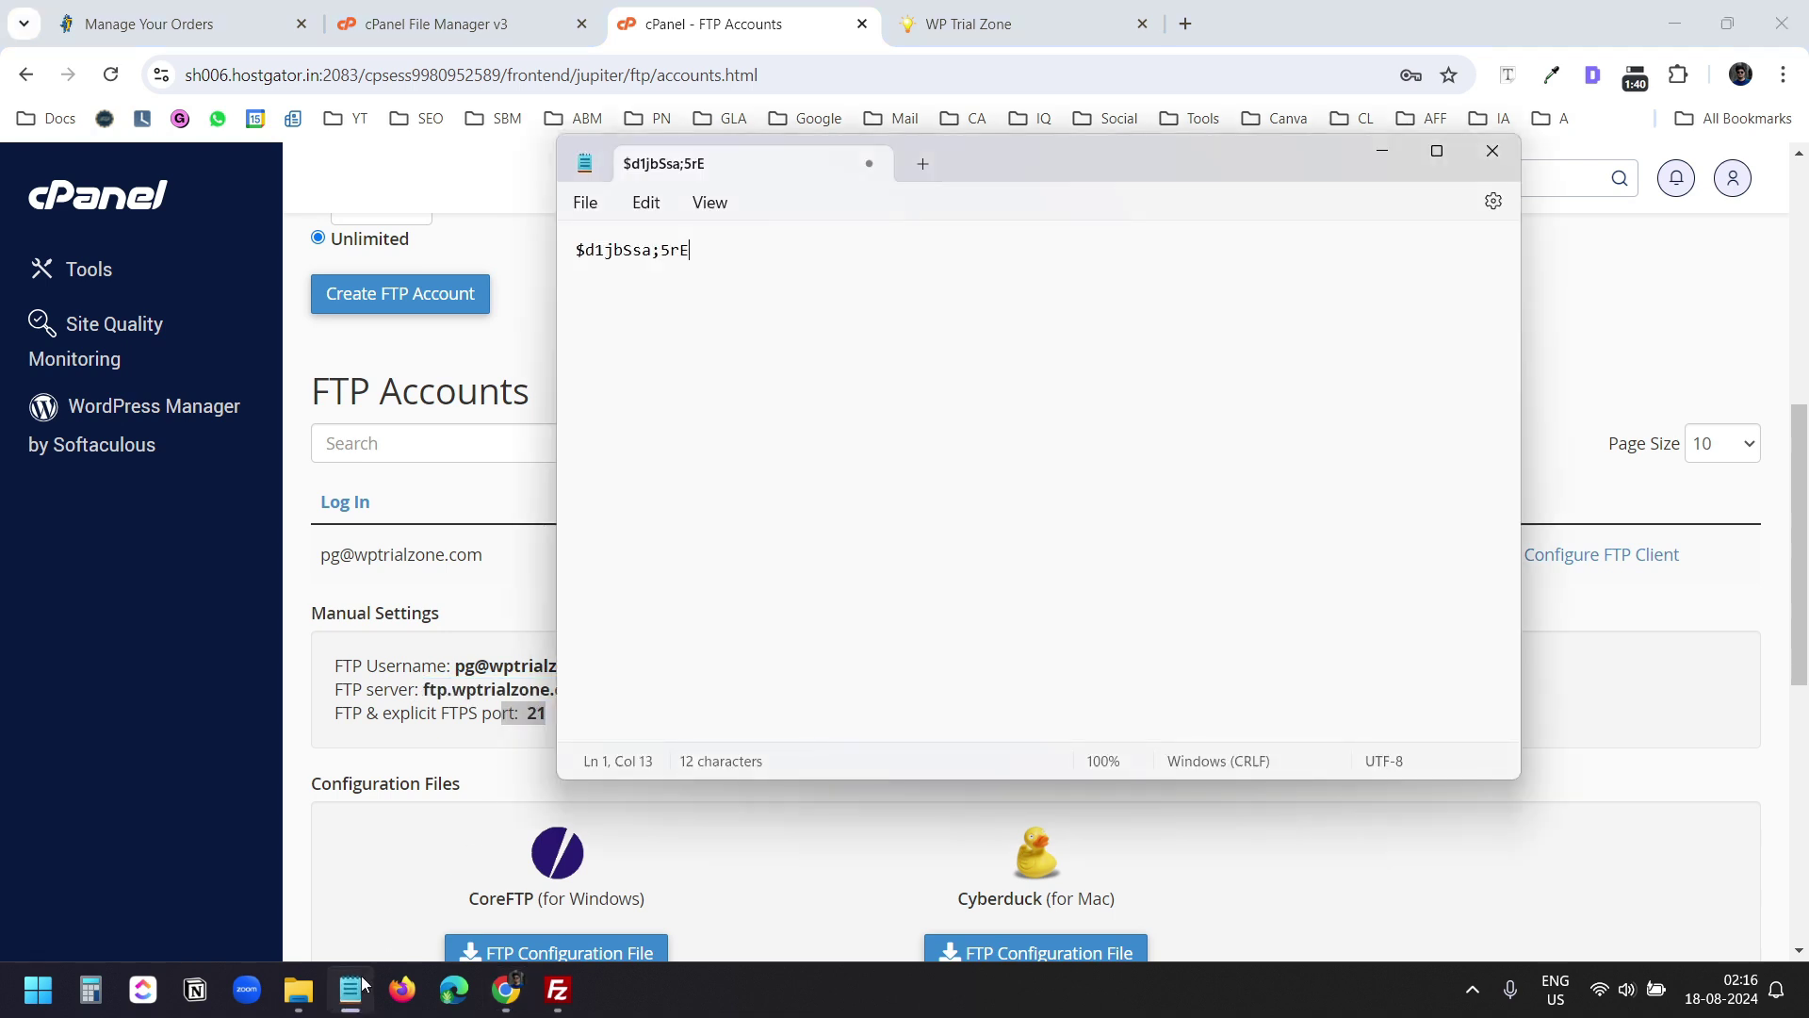
Step: Copy the FTP server name ftp.wptrialzone.com from the manual settings into FileZilla's host setting
click(486, 655)
drag(619, 702, 426, 695)
key(ctrl+c)
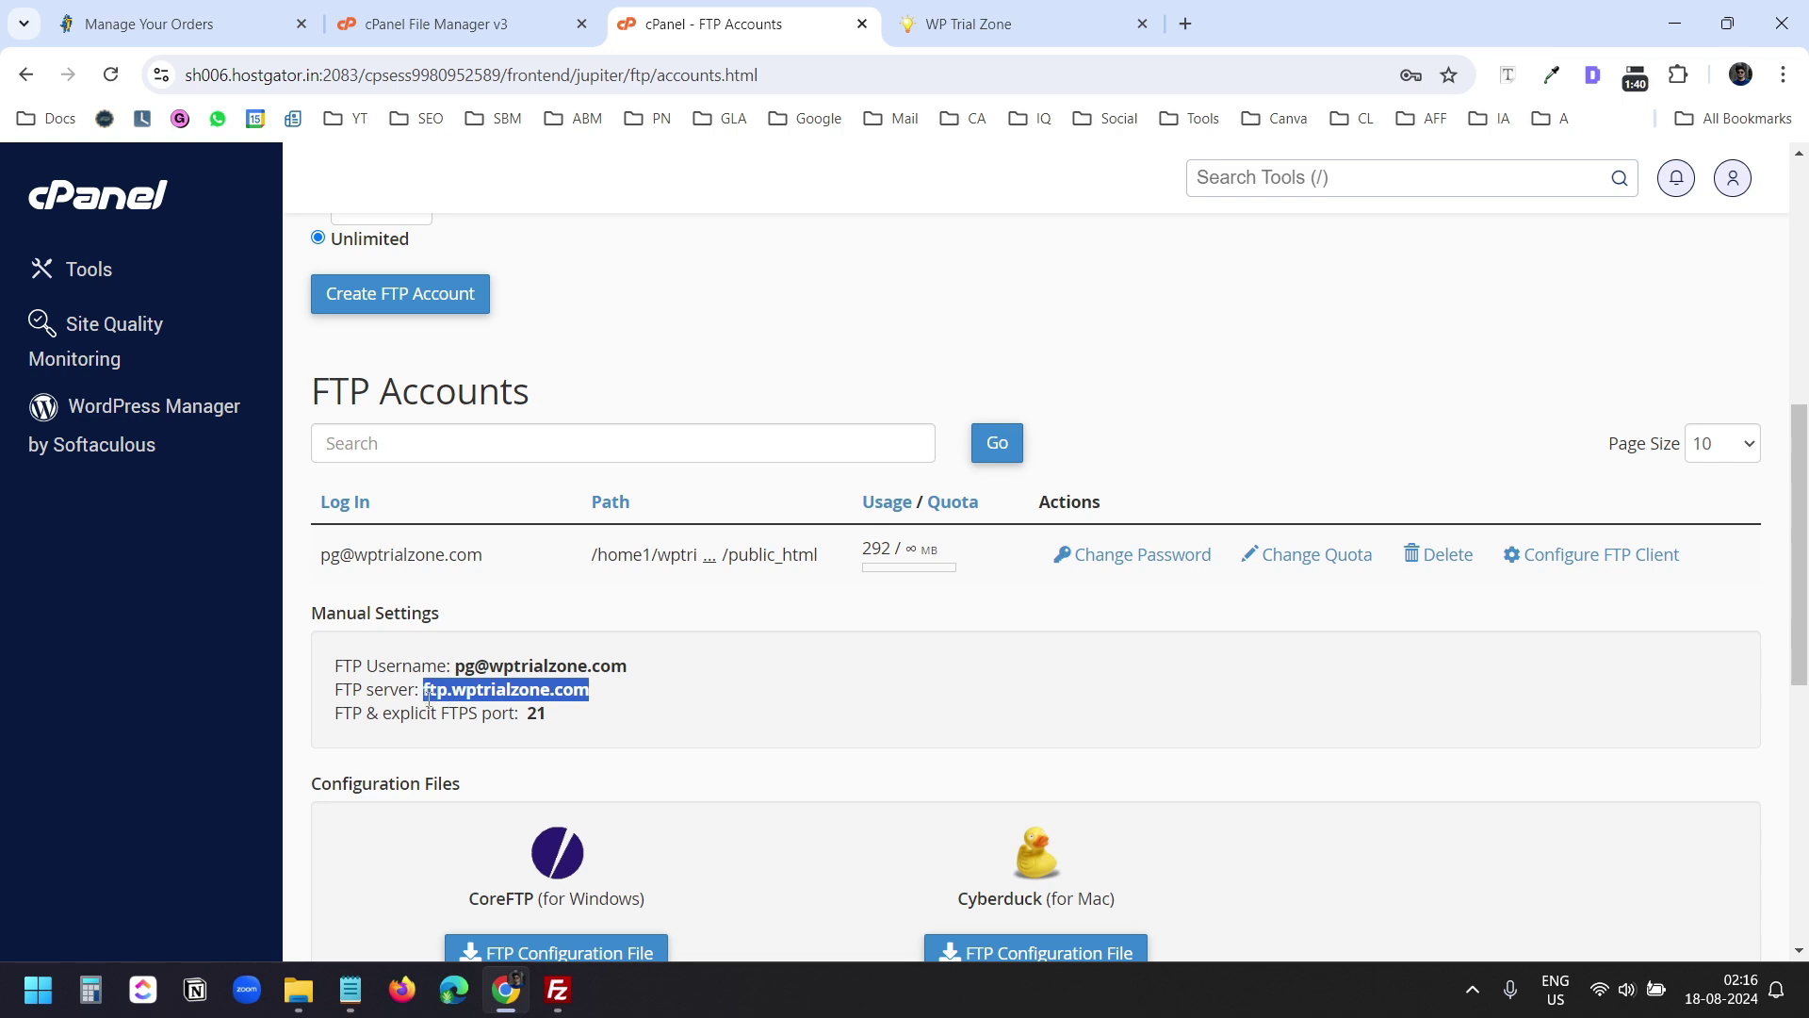
key(alt+Tab)
key(ctrl+v)
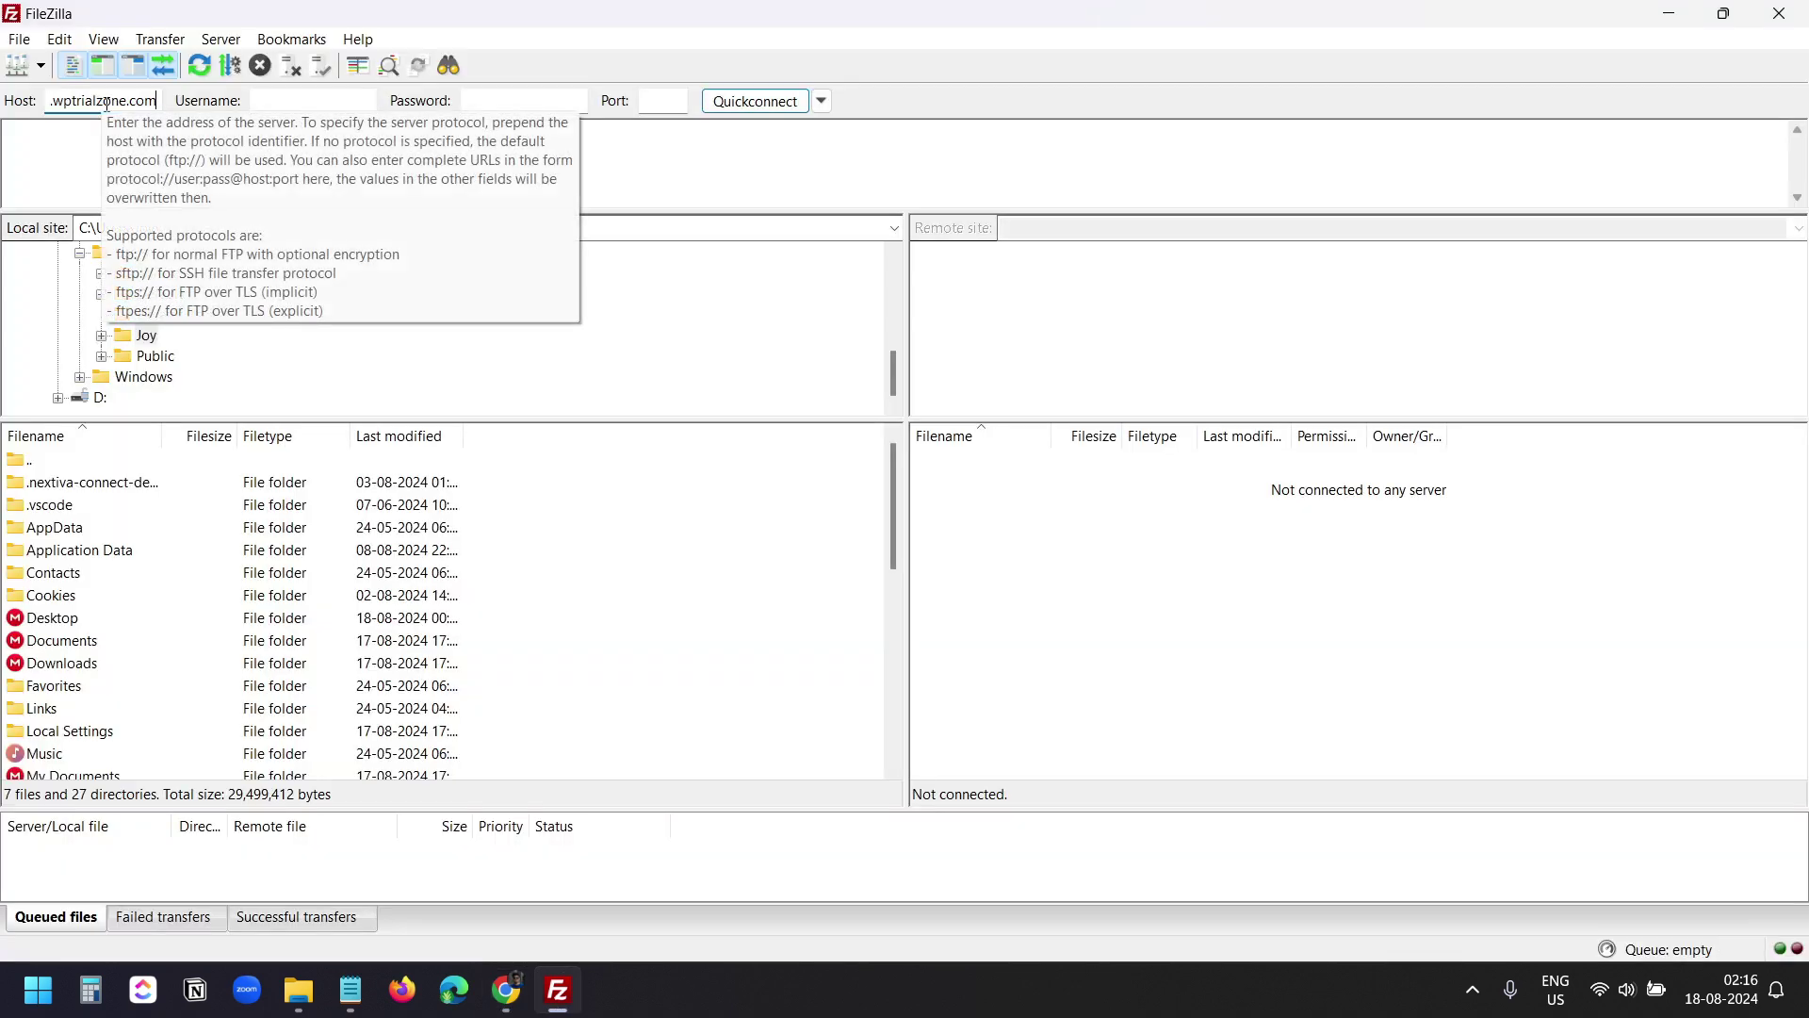
Step: Copy the FTP username from the account's manual settings into FileZilla's username setting
key(alt+Tab)
drag(641, 666, 460, 665)
key(ctrl+c)
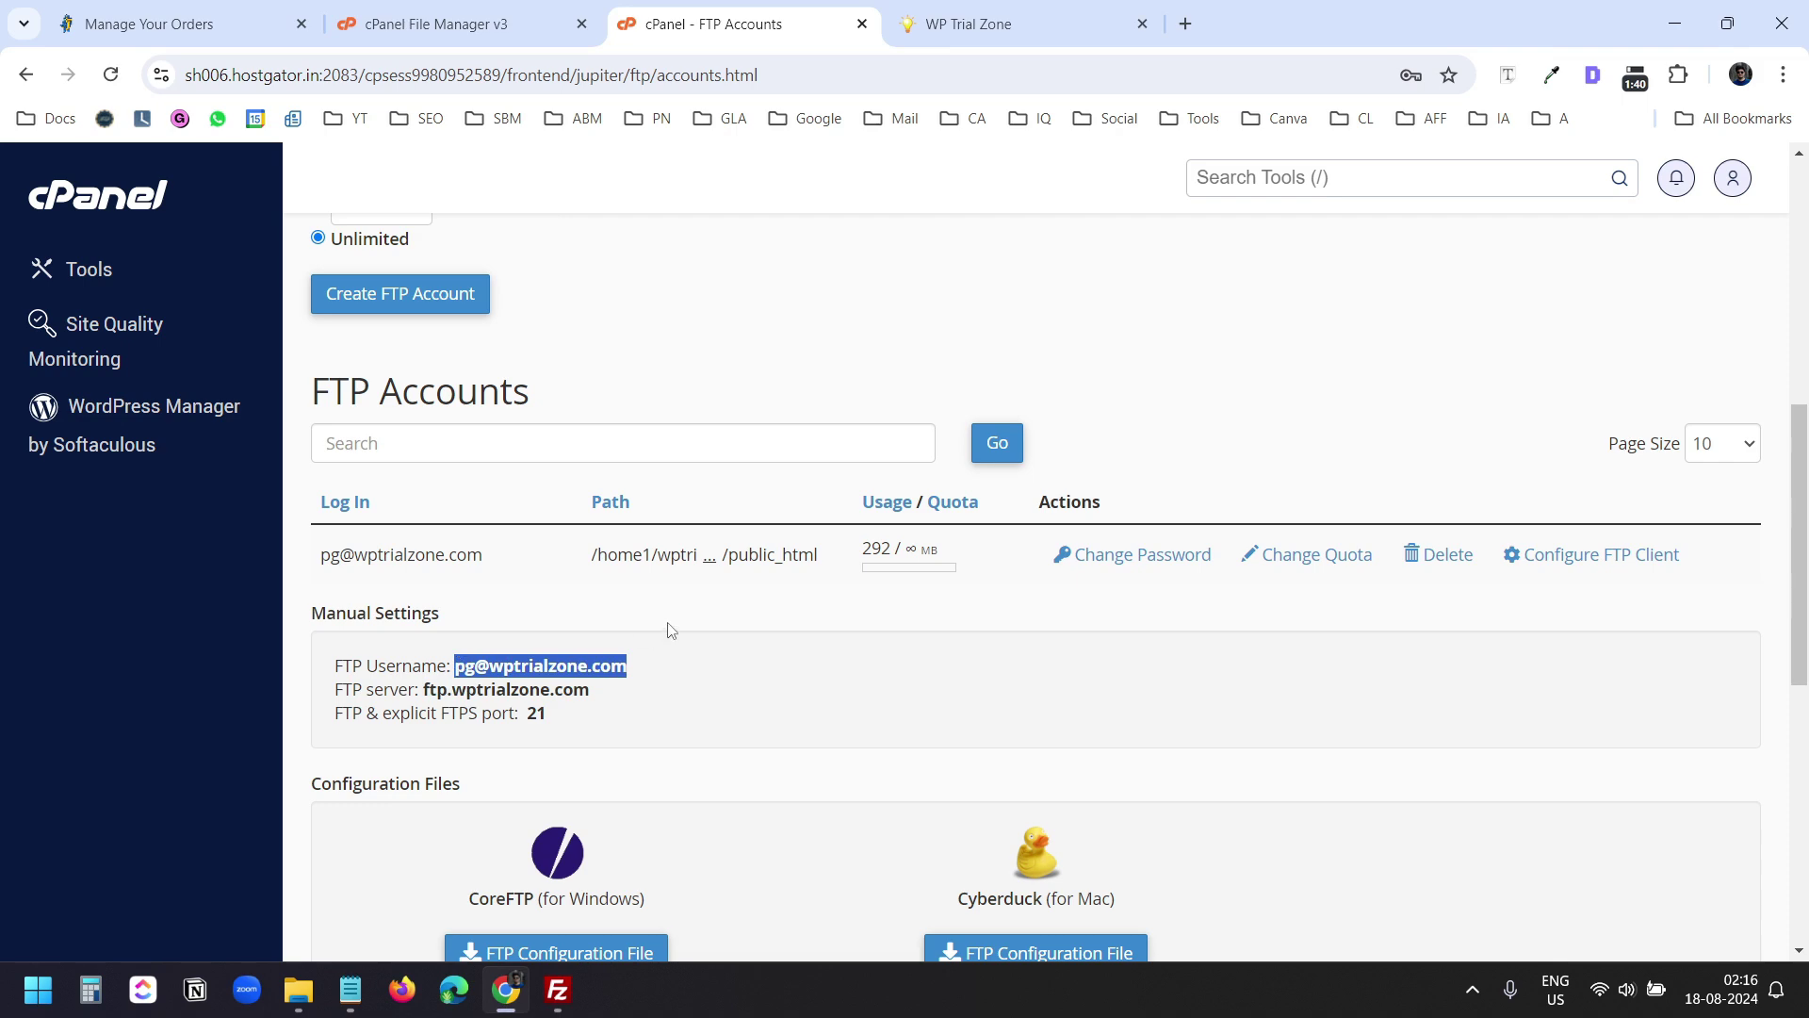
key(alt+Tab)
key(Tab)
key(ctrl+v)
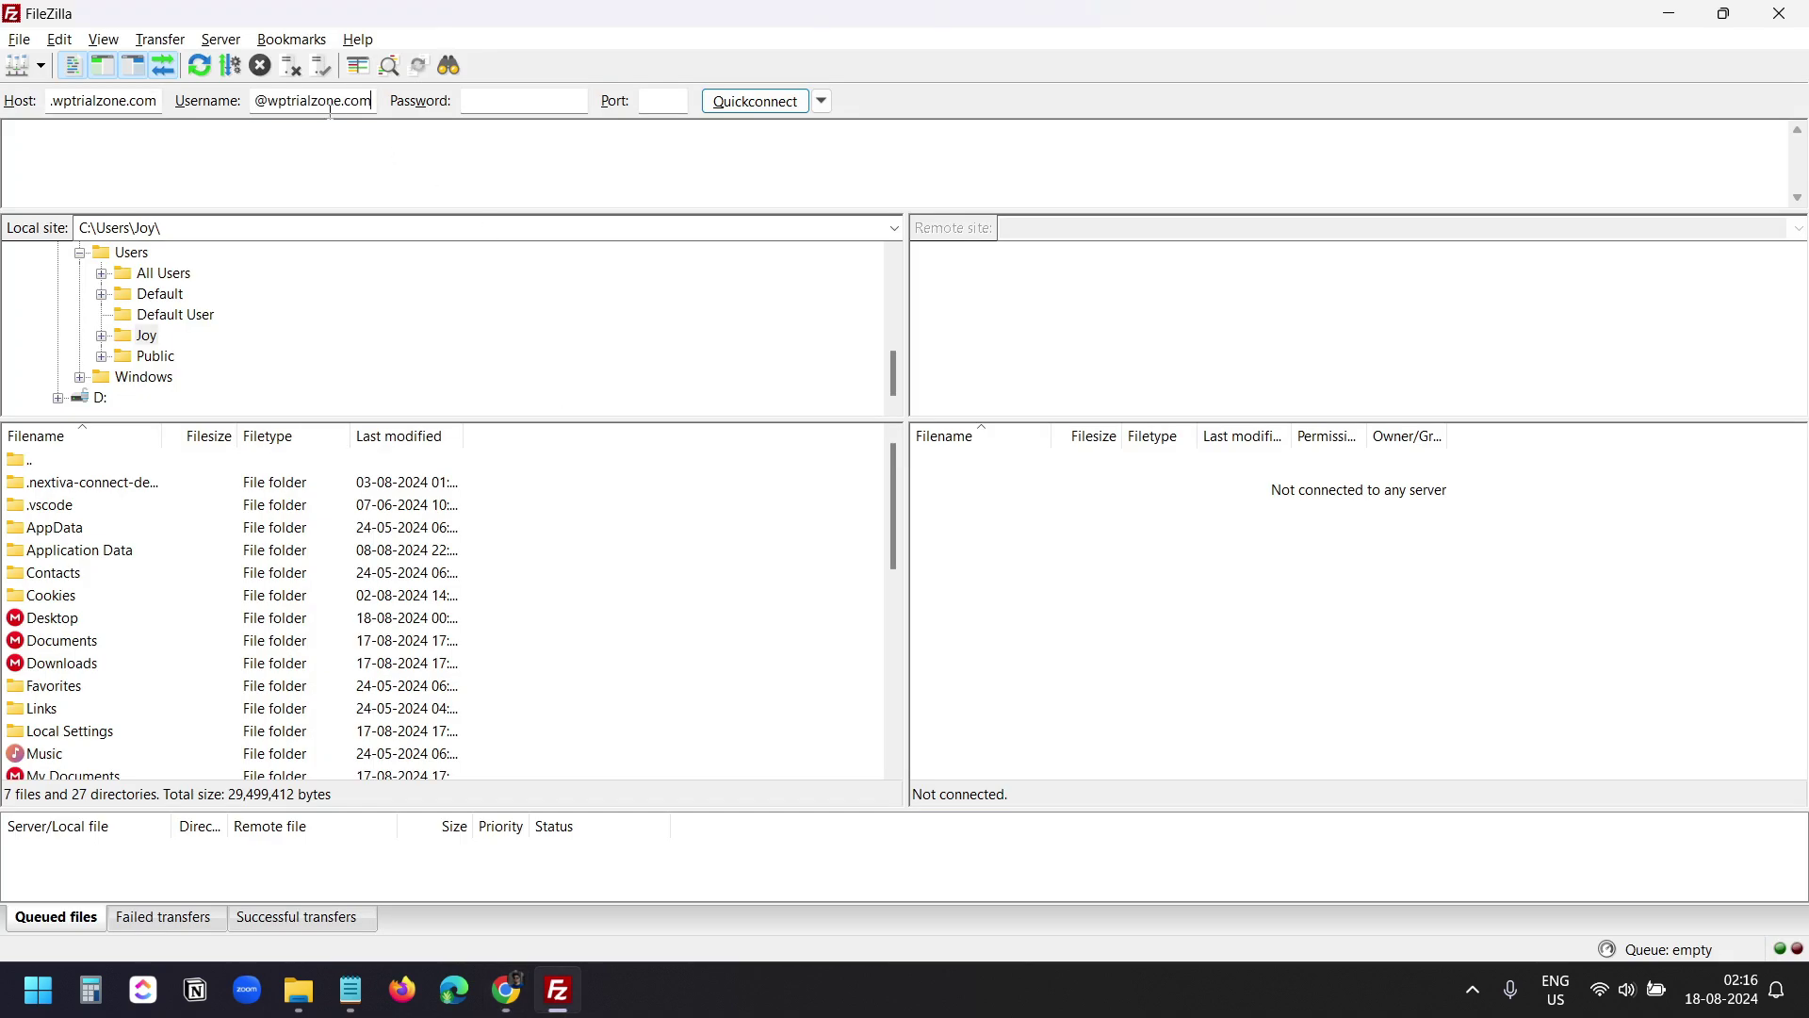
Step: Copy the saved account password from Notepad into FileZilla's password field
click(350, 990)
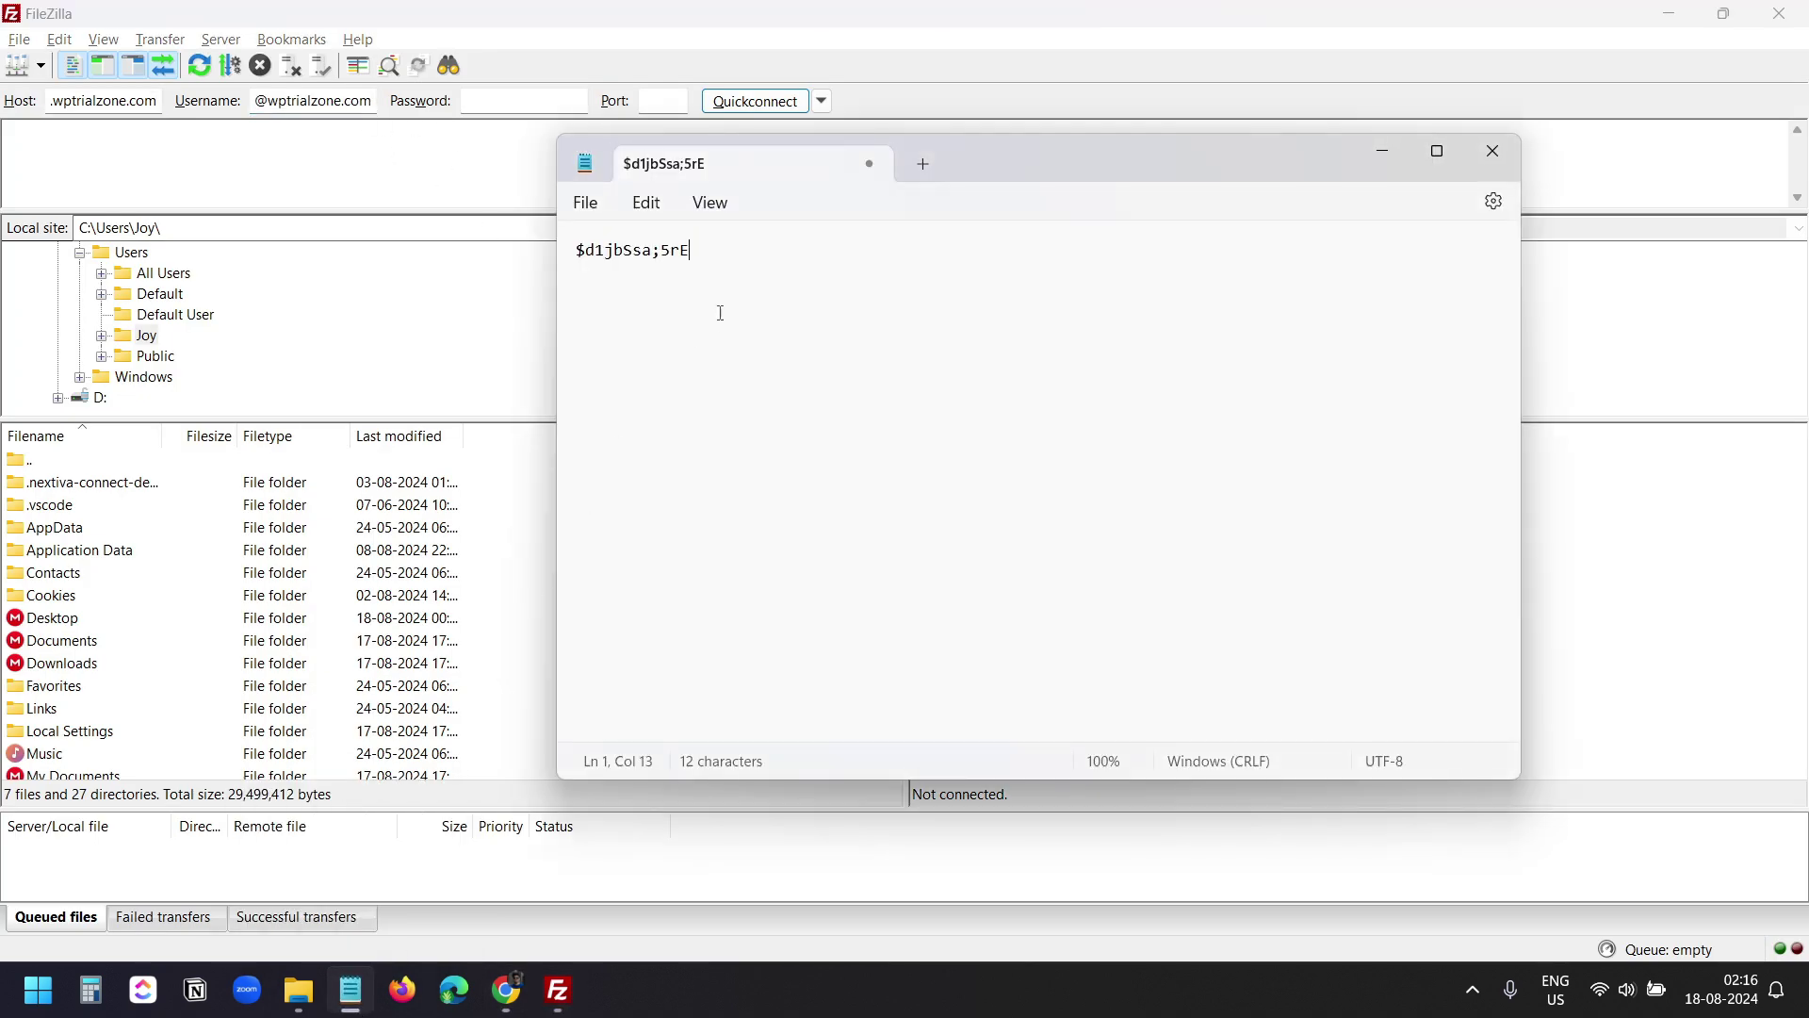
key(ctrl+a)
key(ctrl+c)
click(490, 101)
key(ctrl+v)
key(alt+Tab)
click(565, 997)
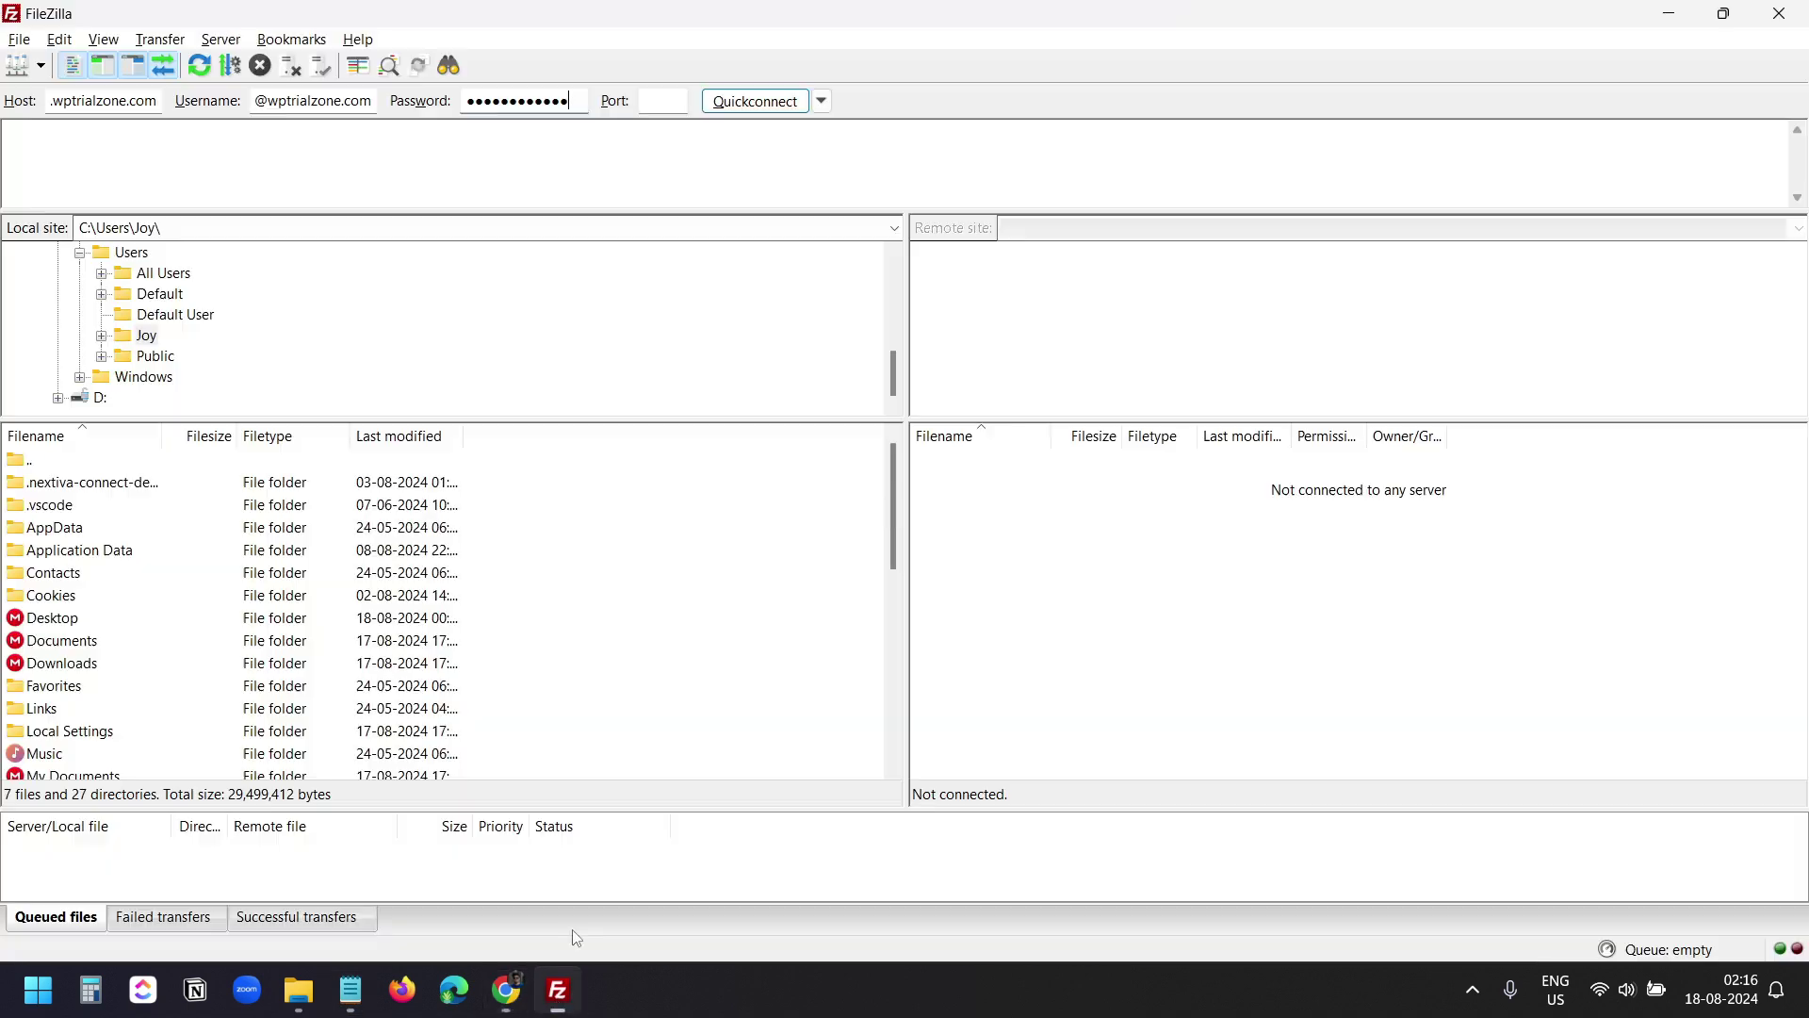
Step: Set the port to 21 and connect to the server, saving passwords and accepting the insecure plain FTP connection
key(Tab)
text(21)
click(767, 103)
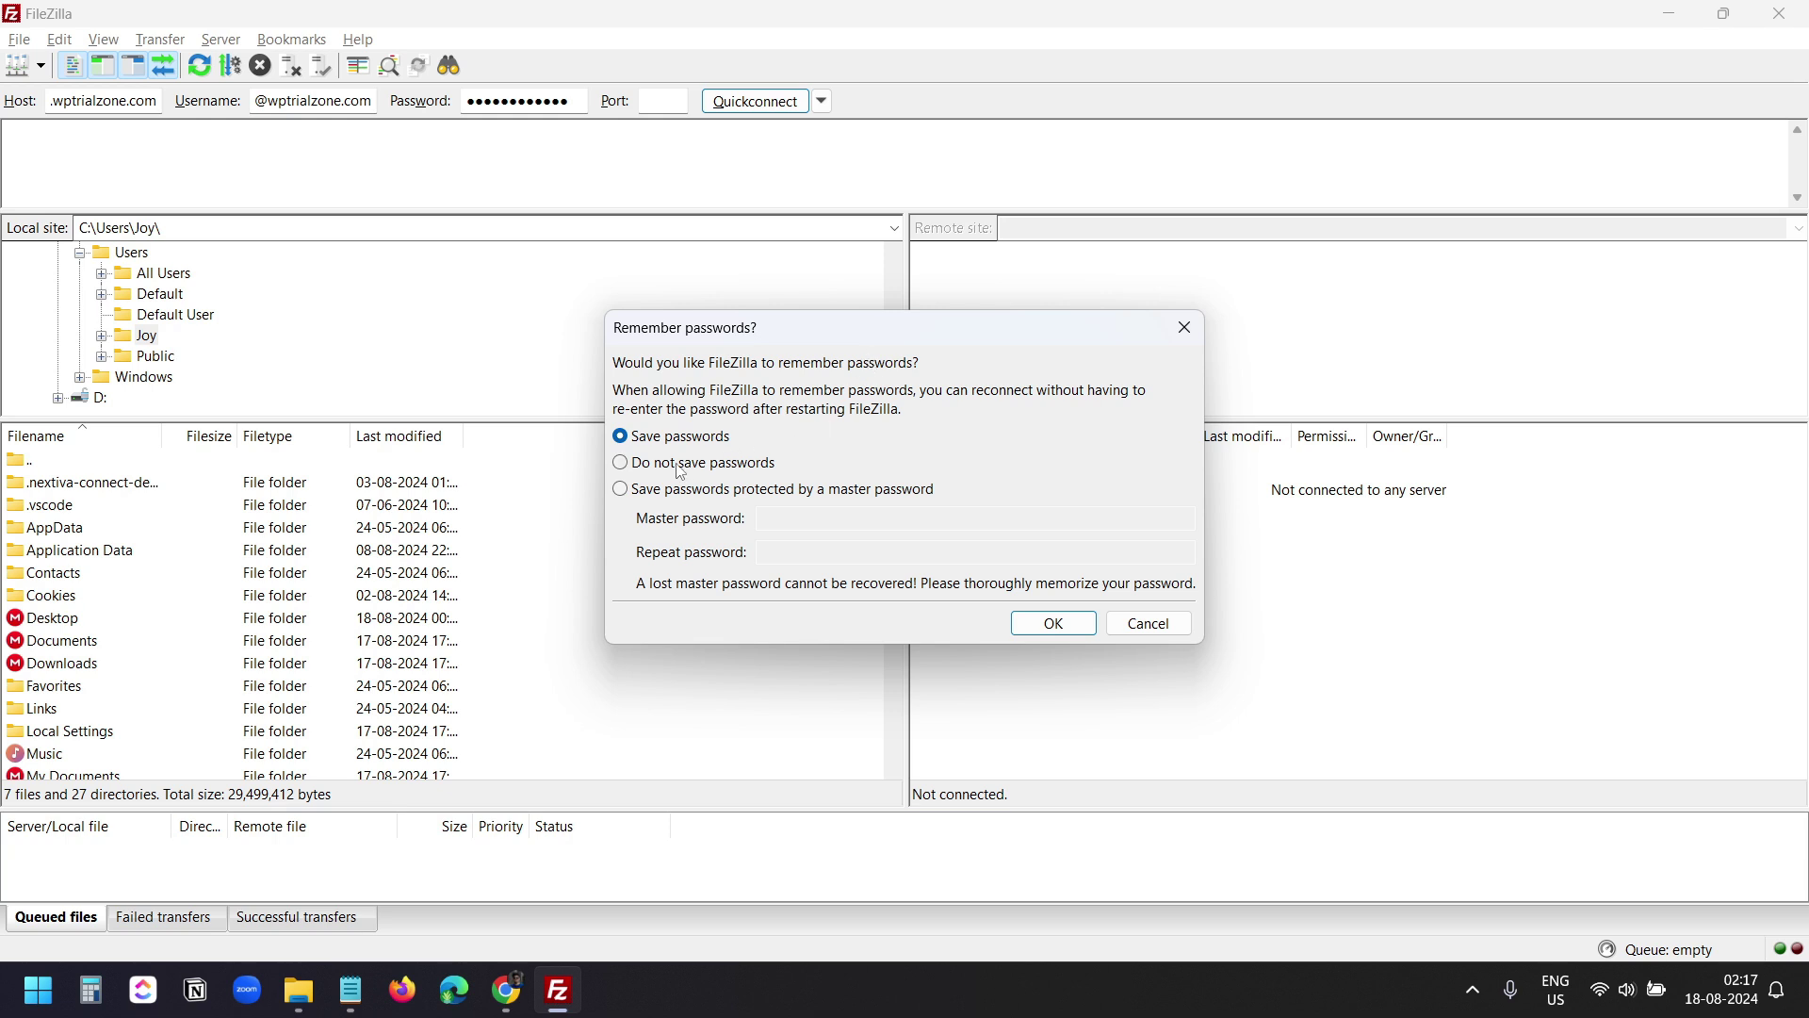
click(1055, 625)
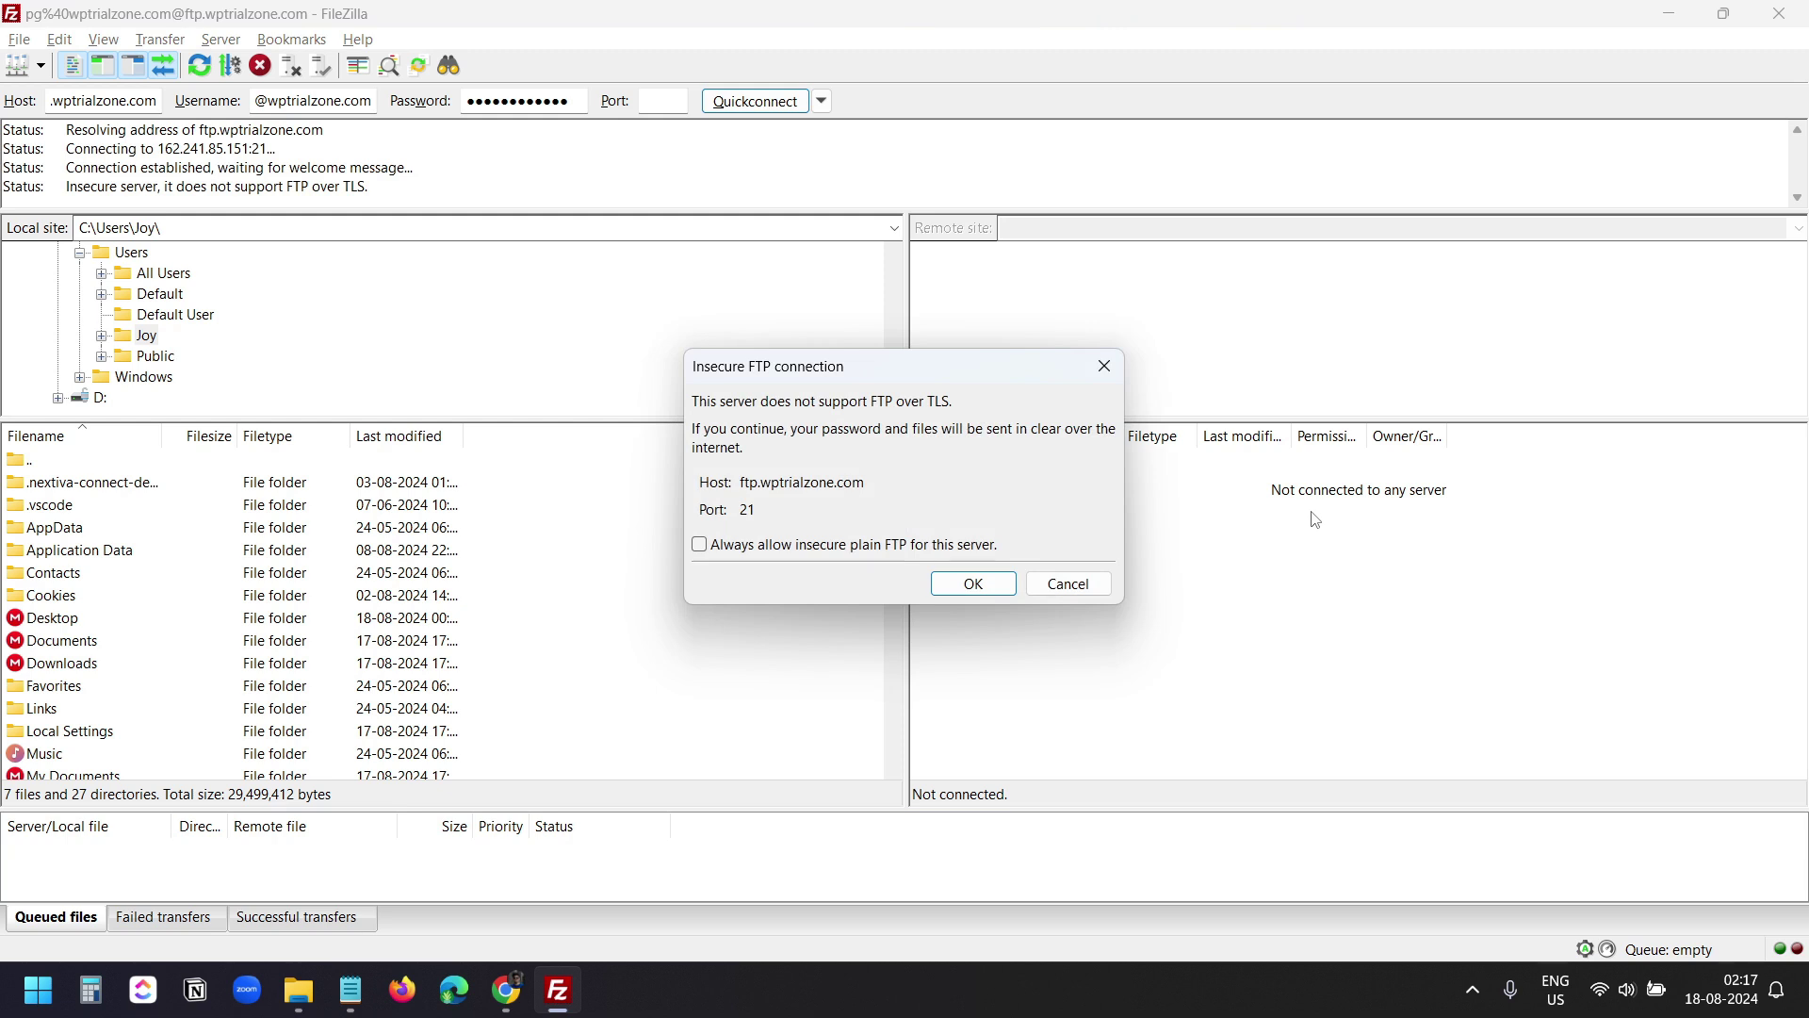
click(997, 577)
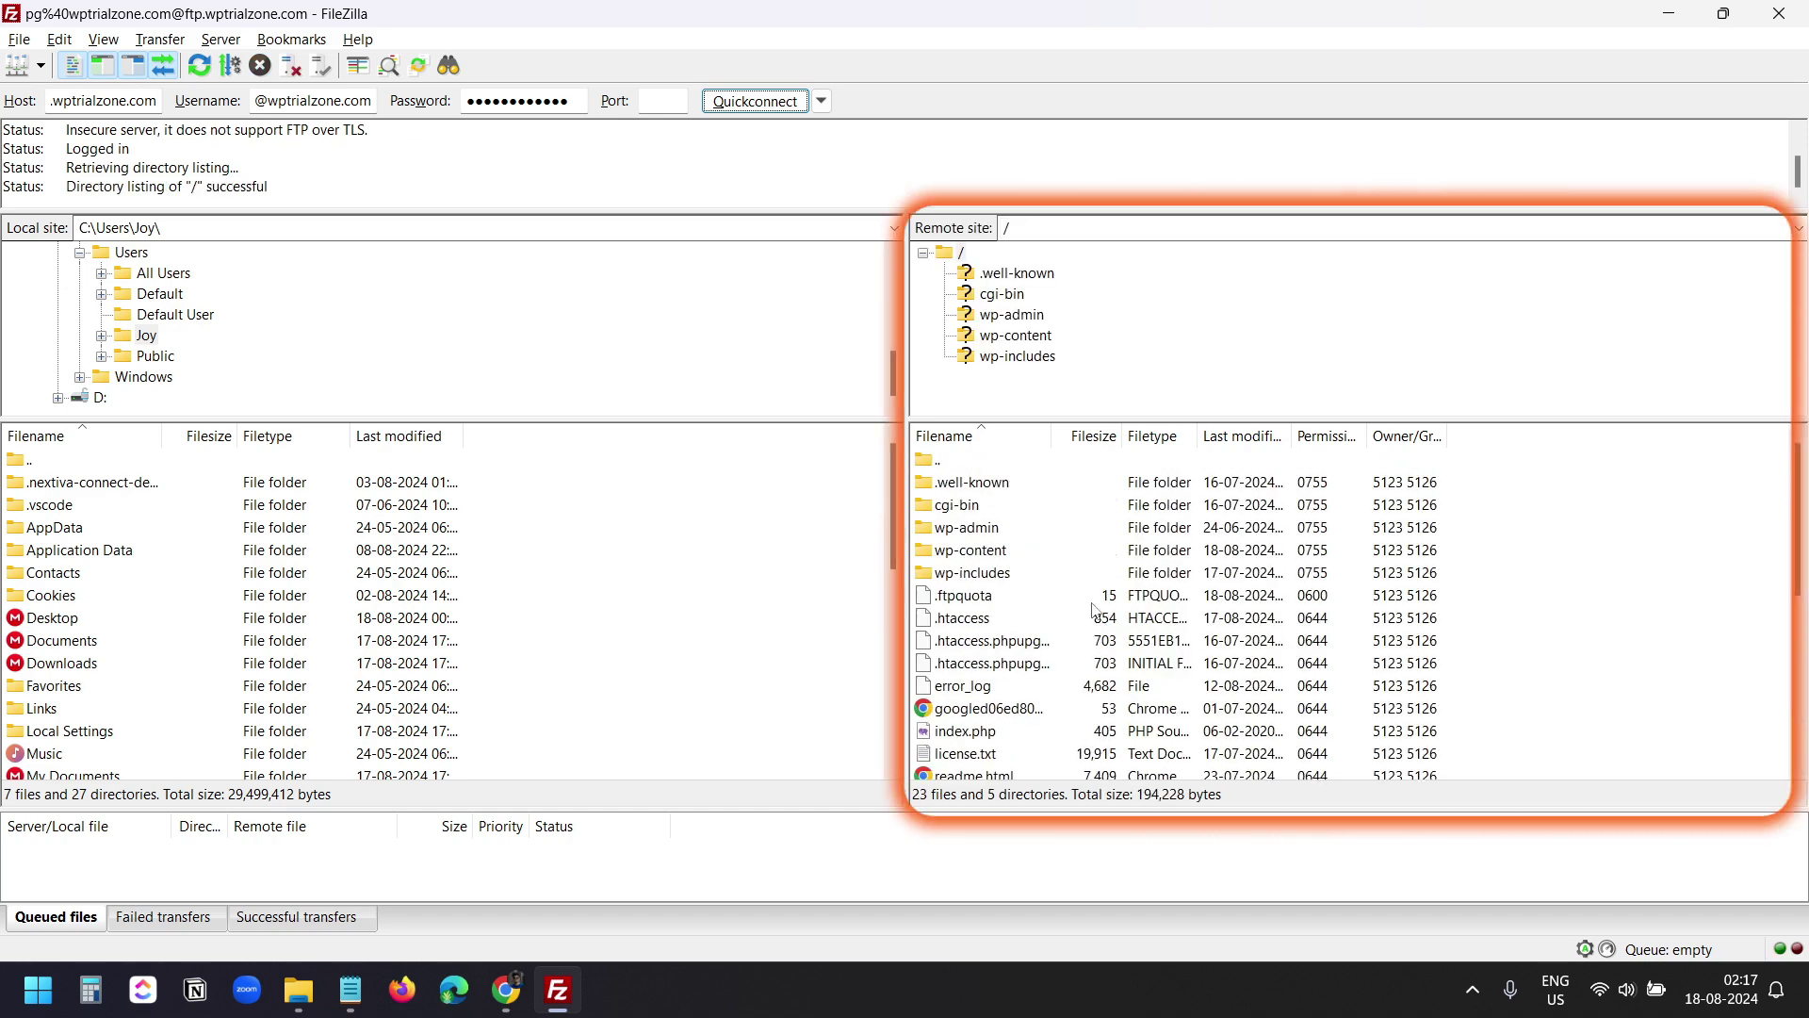
Step: Review the remote and local file lists and open the Downloads folder on the local site
scroll(1077, 579, down, 5)
scroll(1077, 578, up, 5)
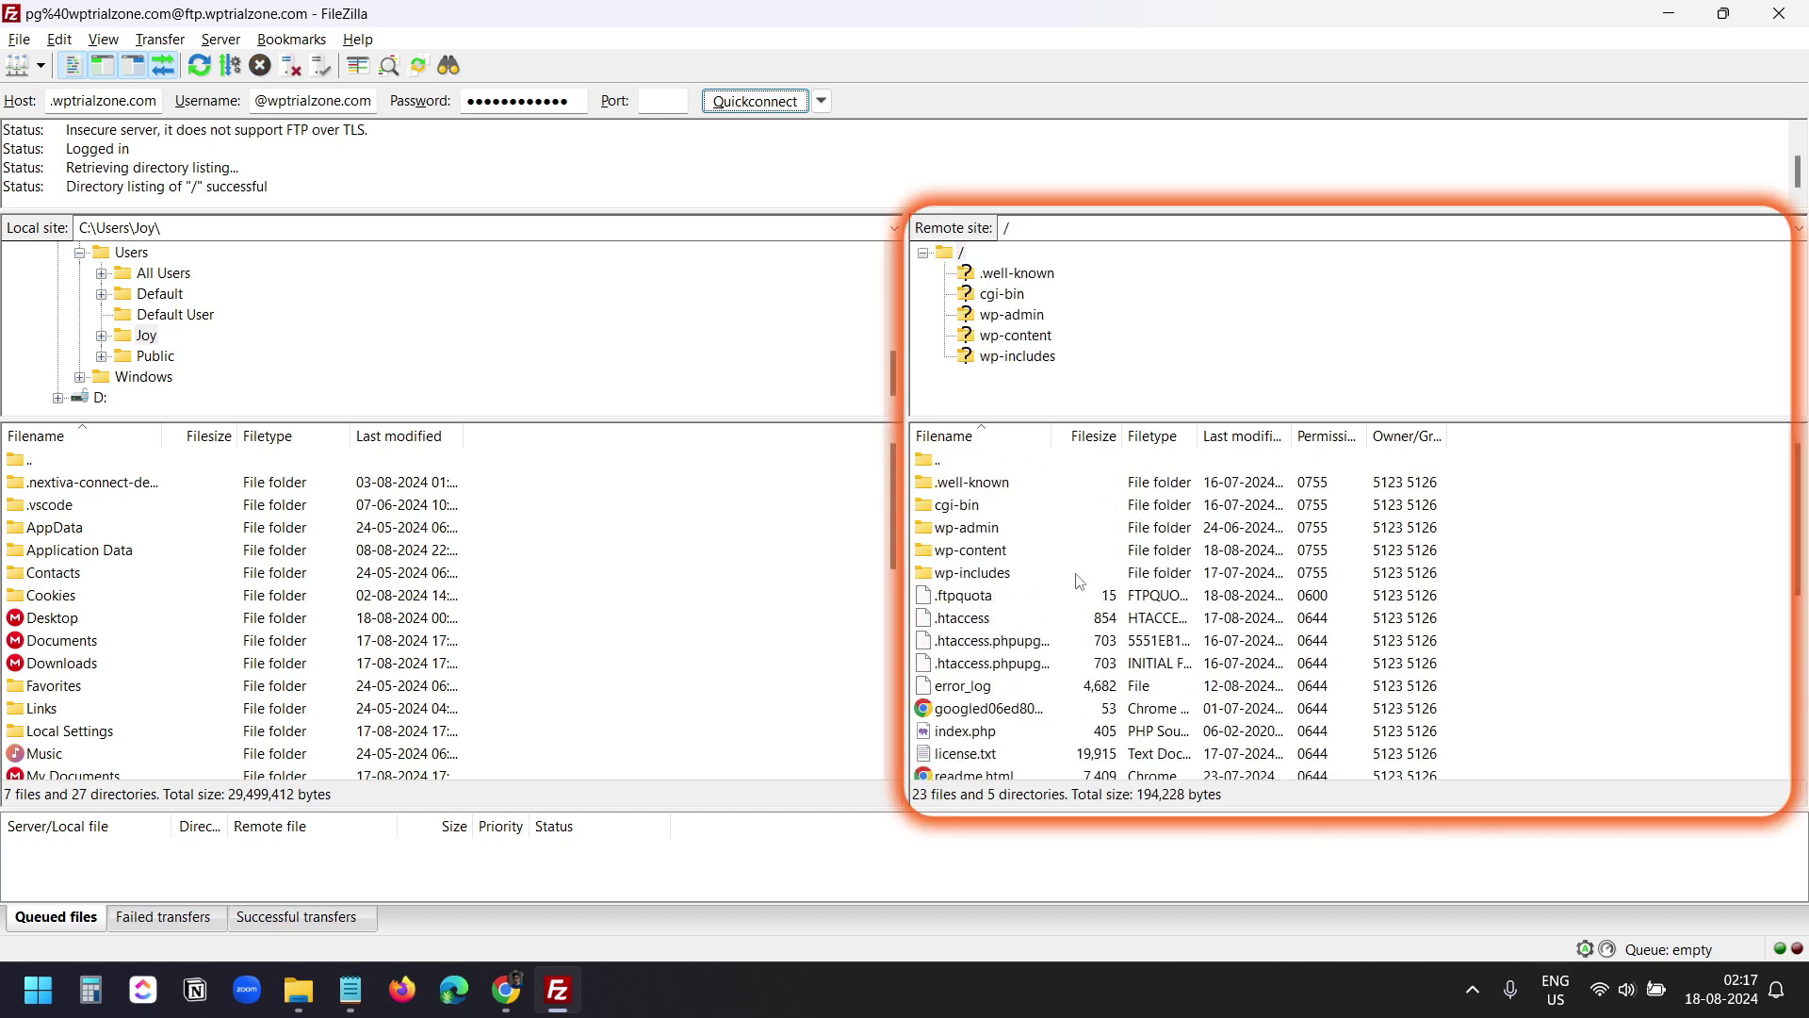
scroll(309, 518, down, 5)
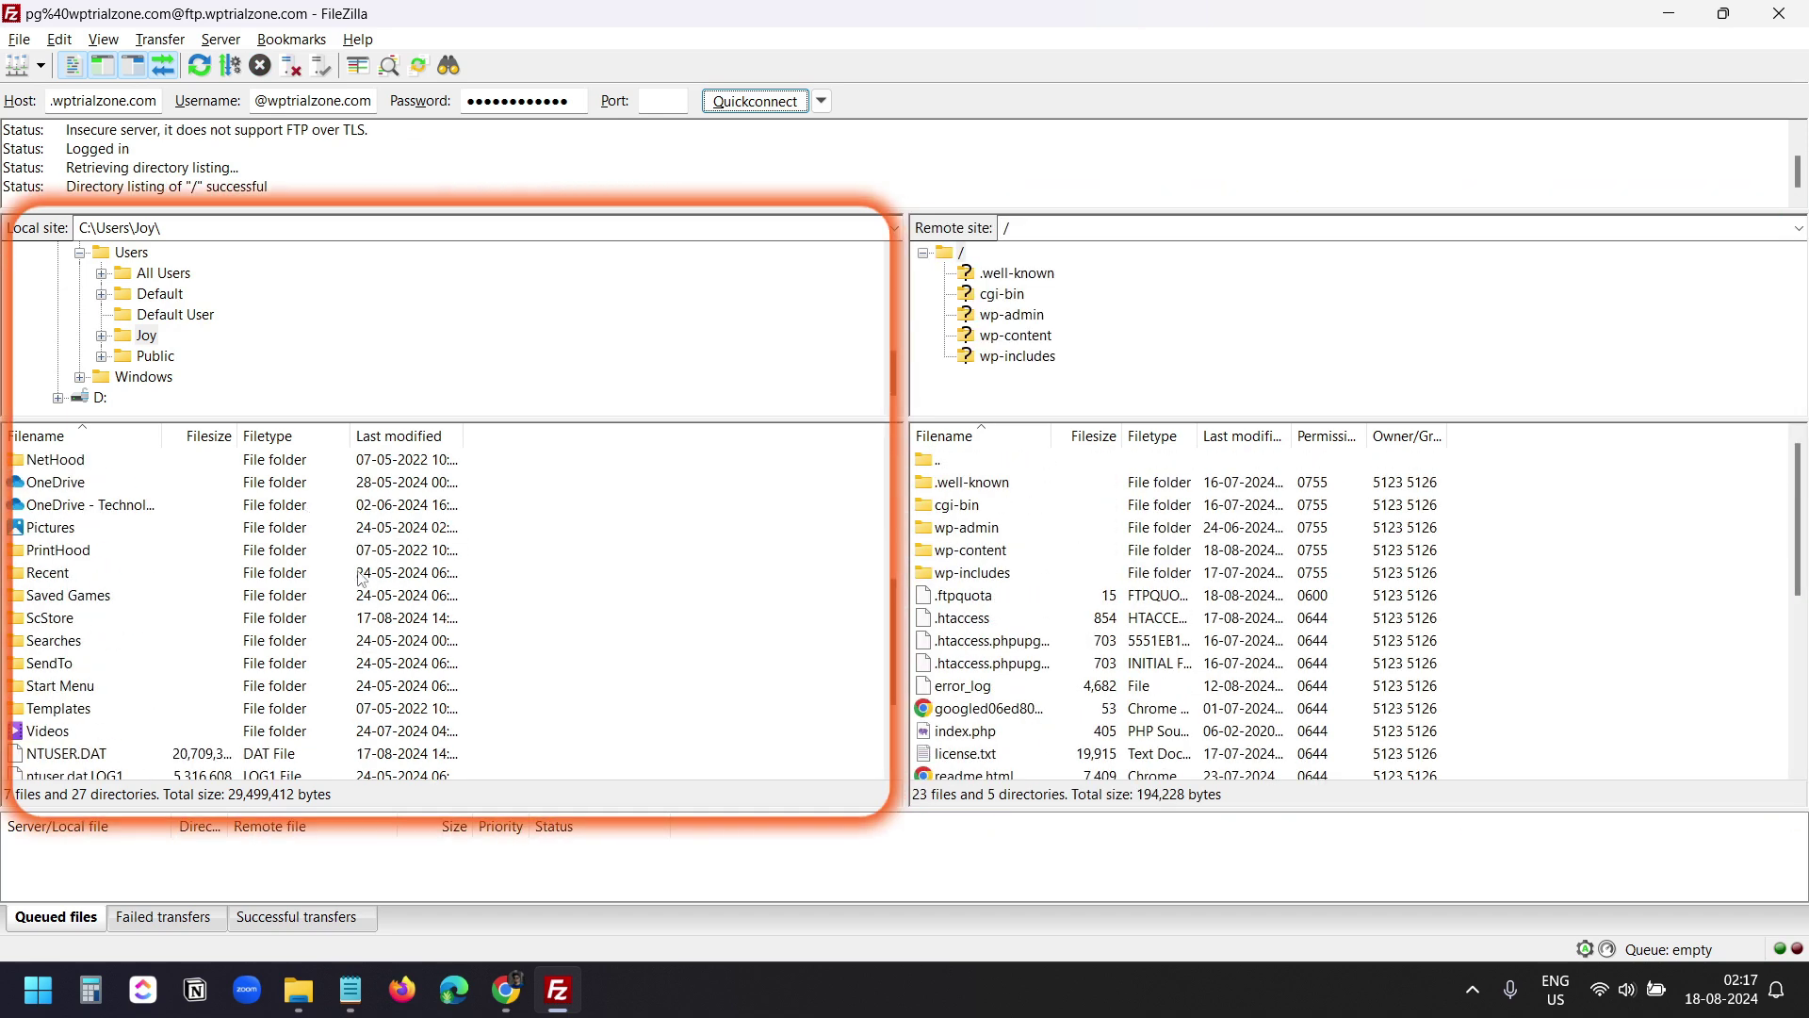
scroll(427, 584, up, 5)
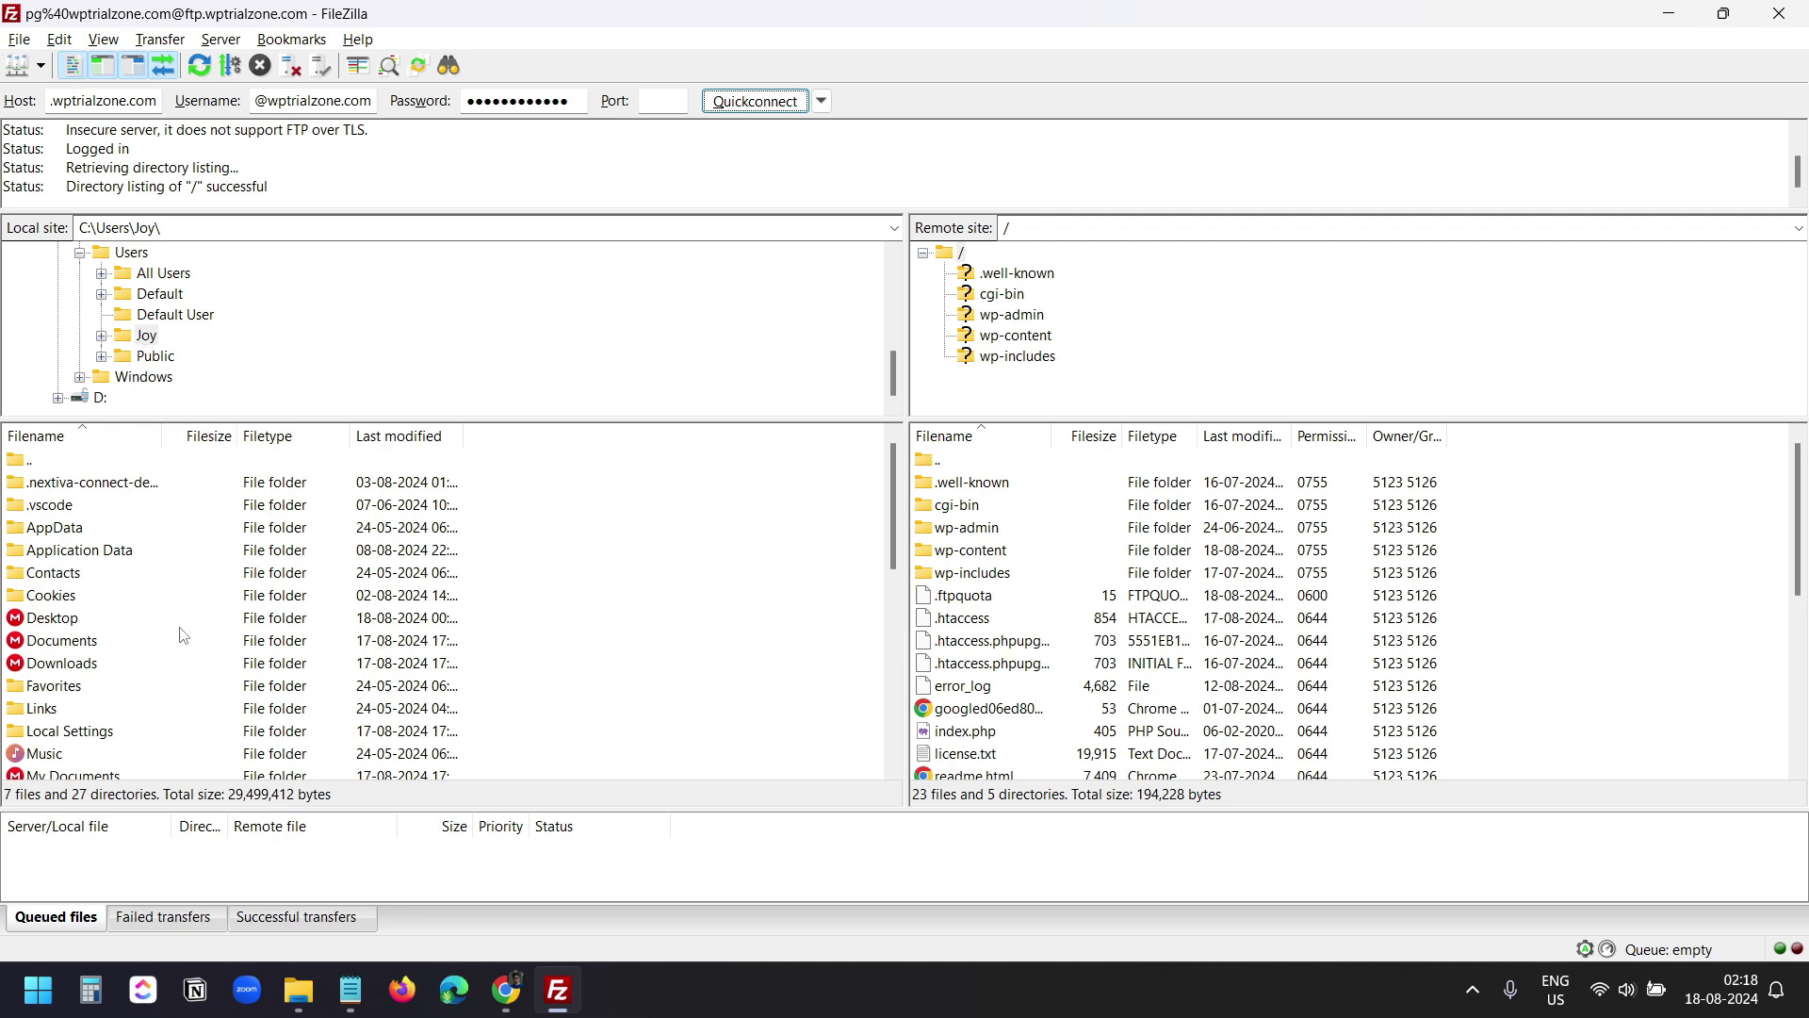
double_click(93, 667)
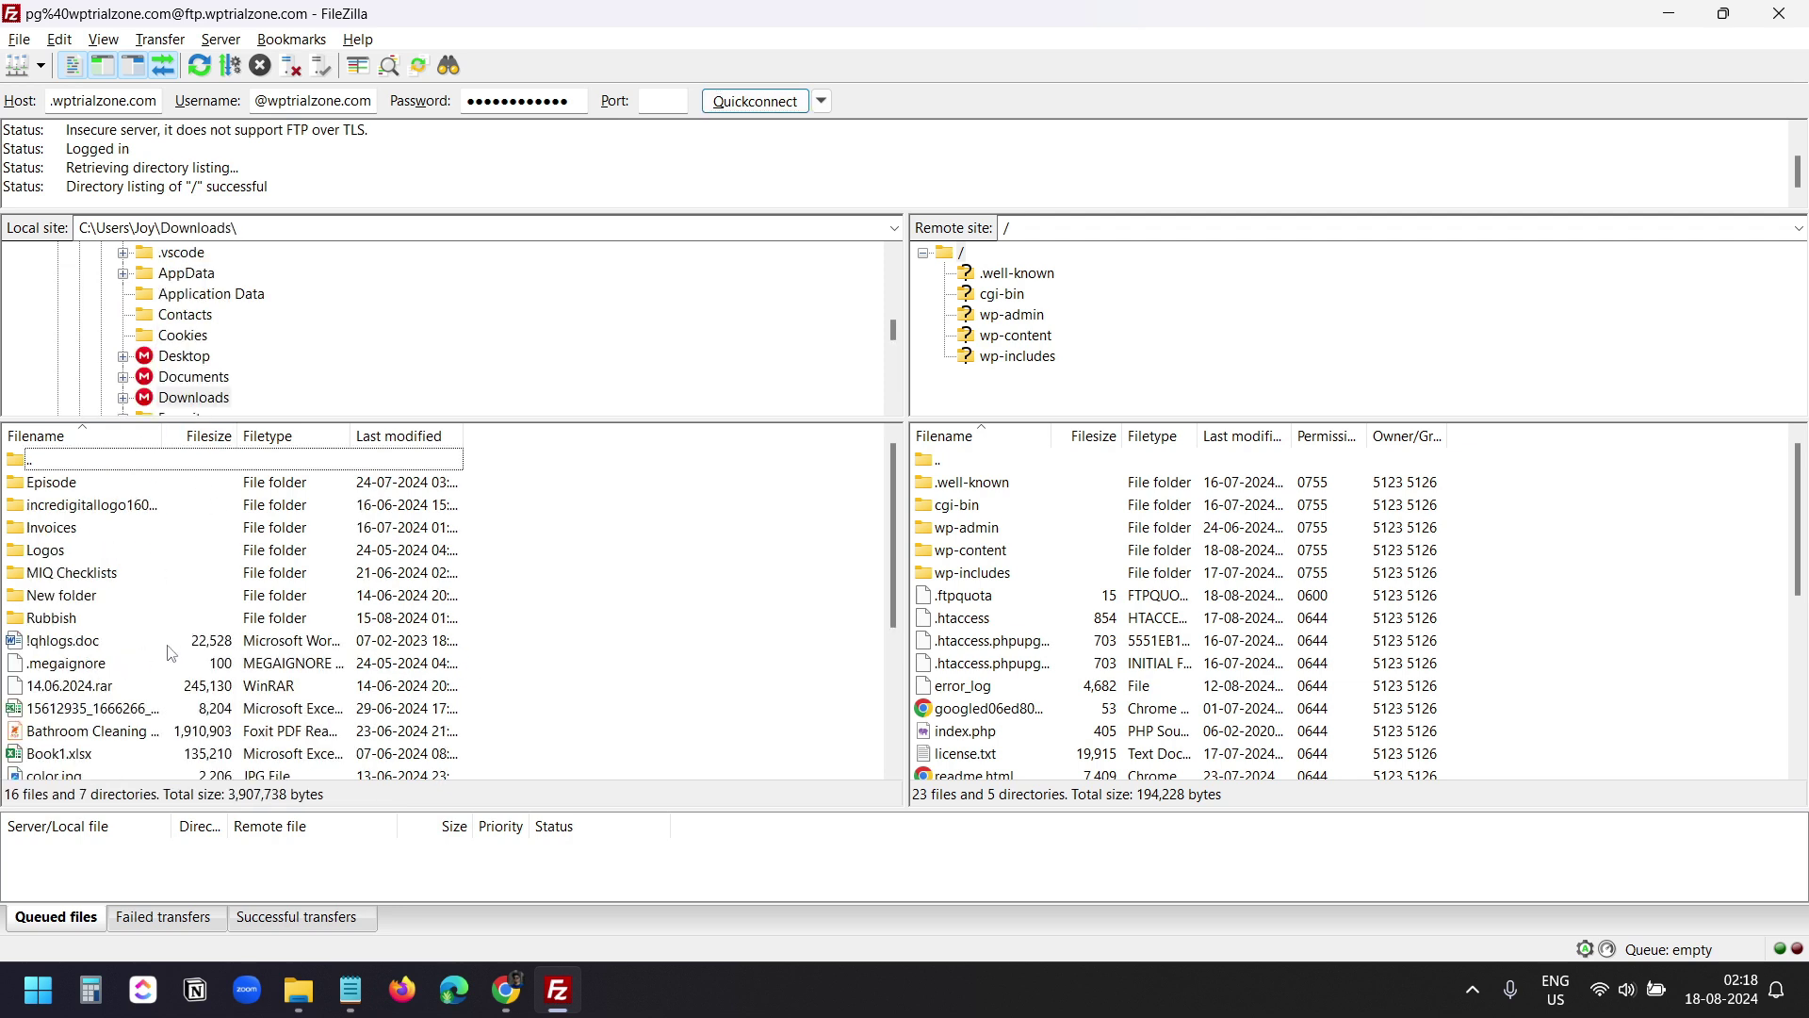
Step: Upload the Bathroom Cleaning Checklists PDF from the local Downloads folder to the remote wp-content folder
click(93, 667)
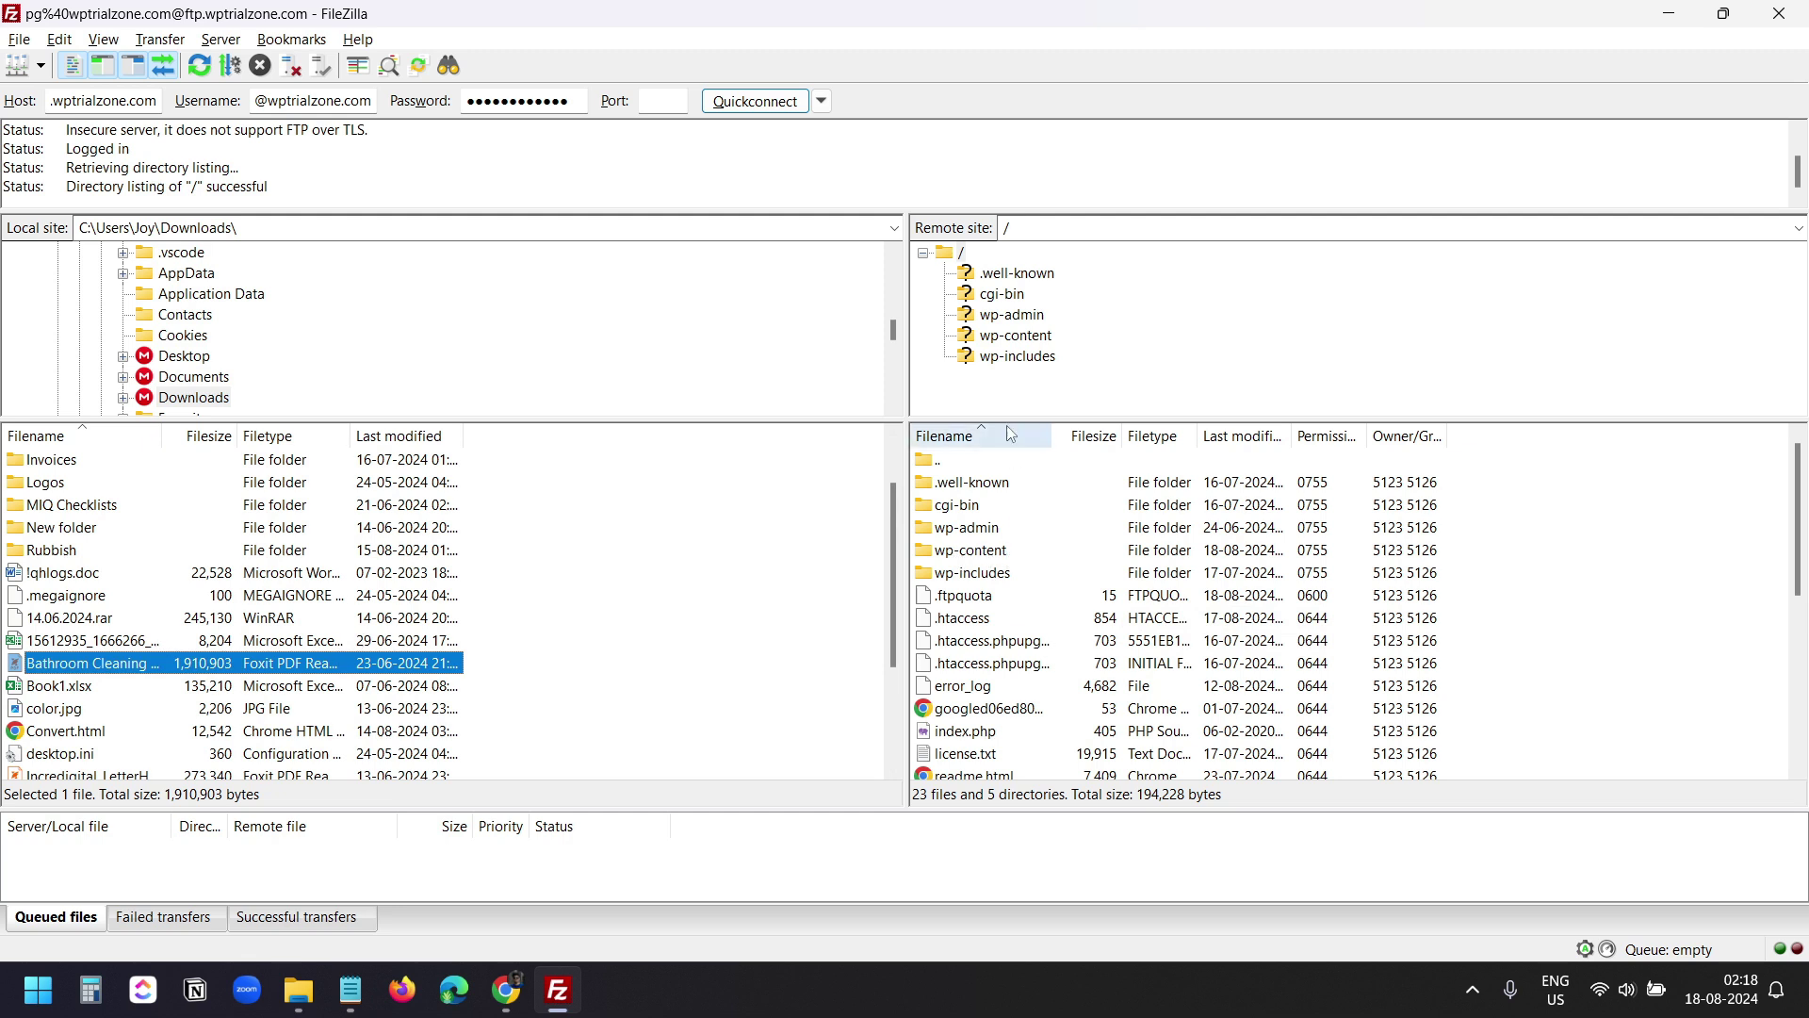
click(1016, 338)
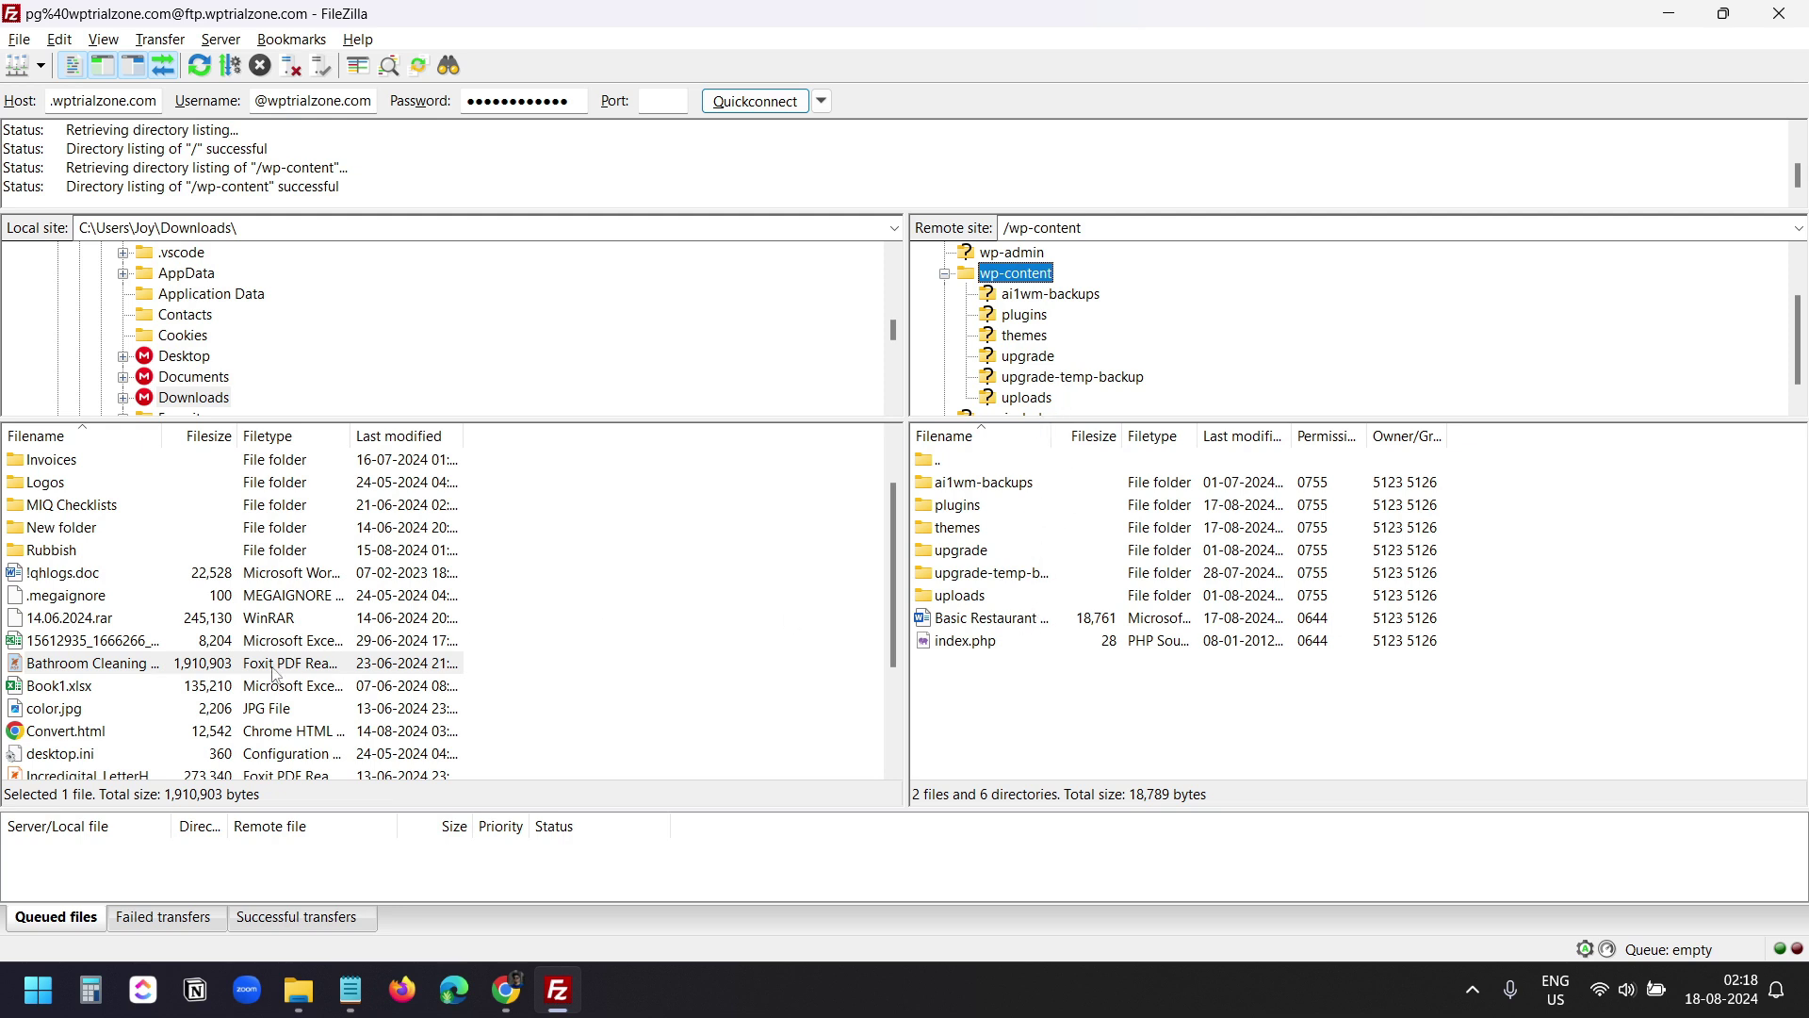
right_click(115, 667)
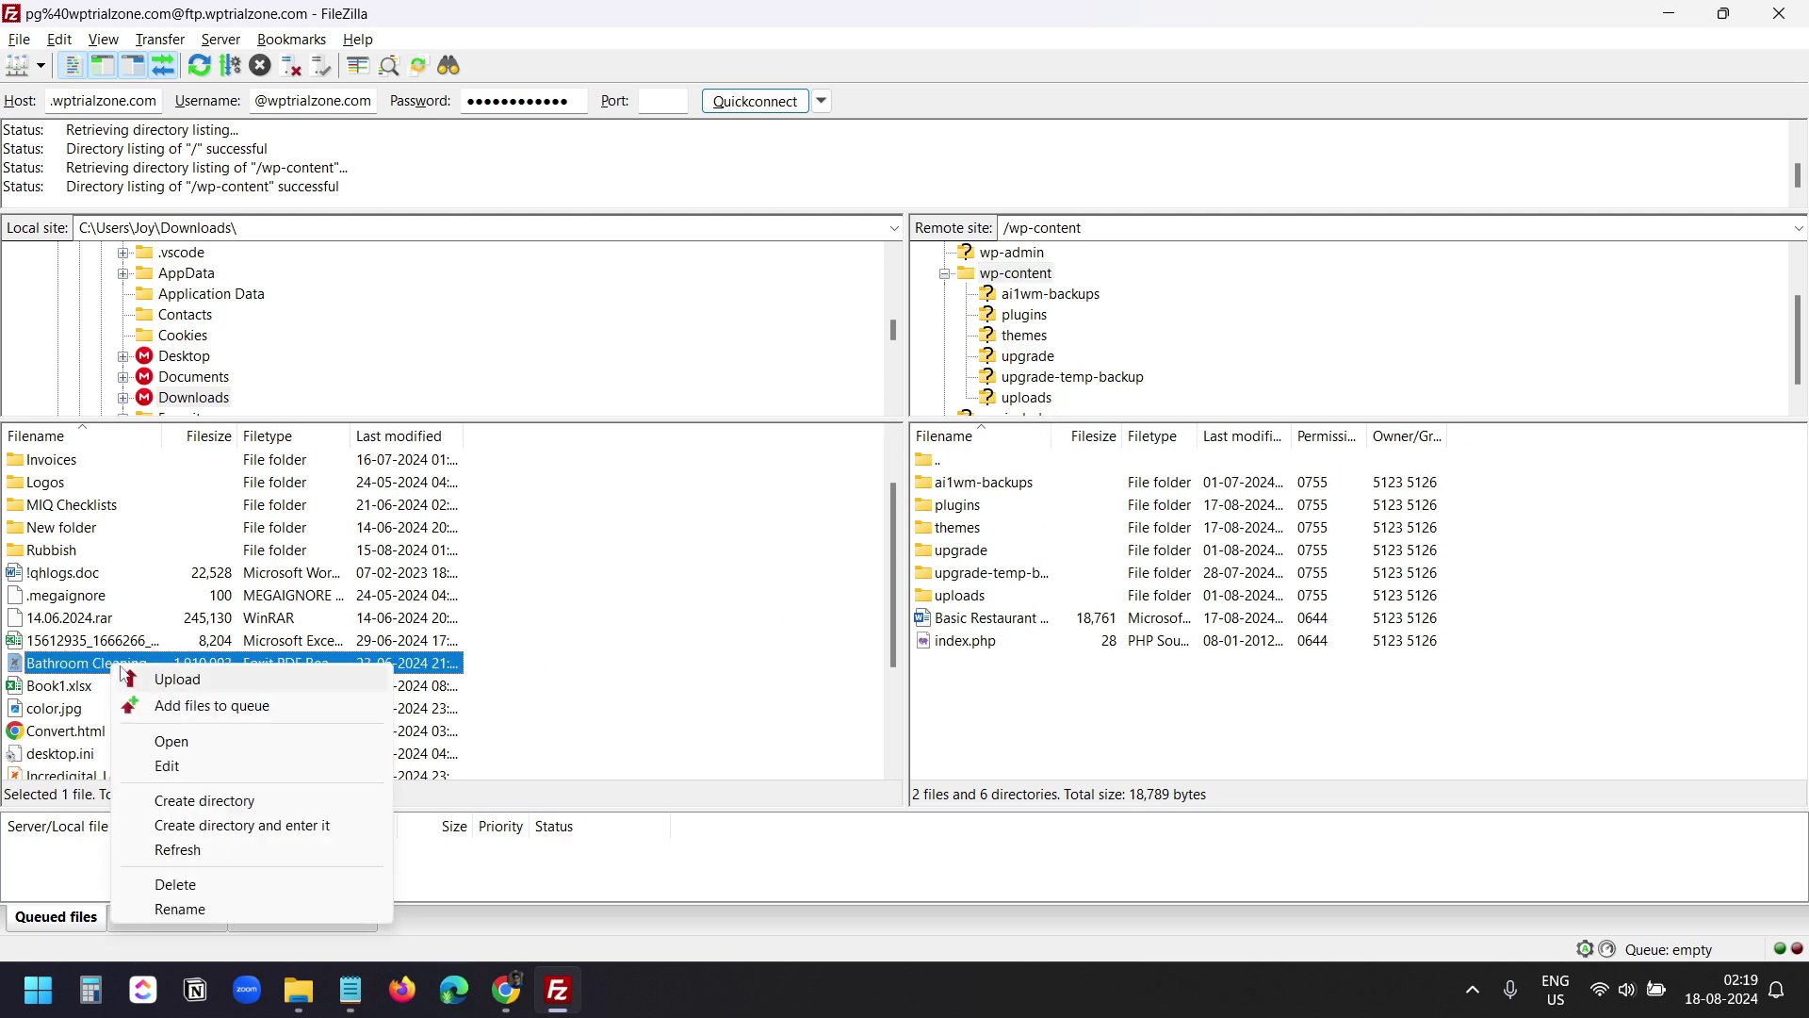
click(199, 680)
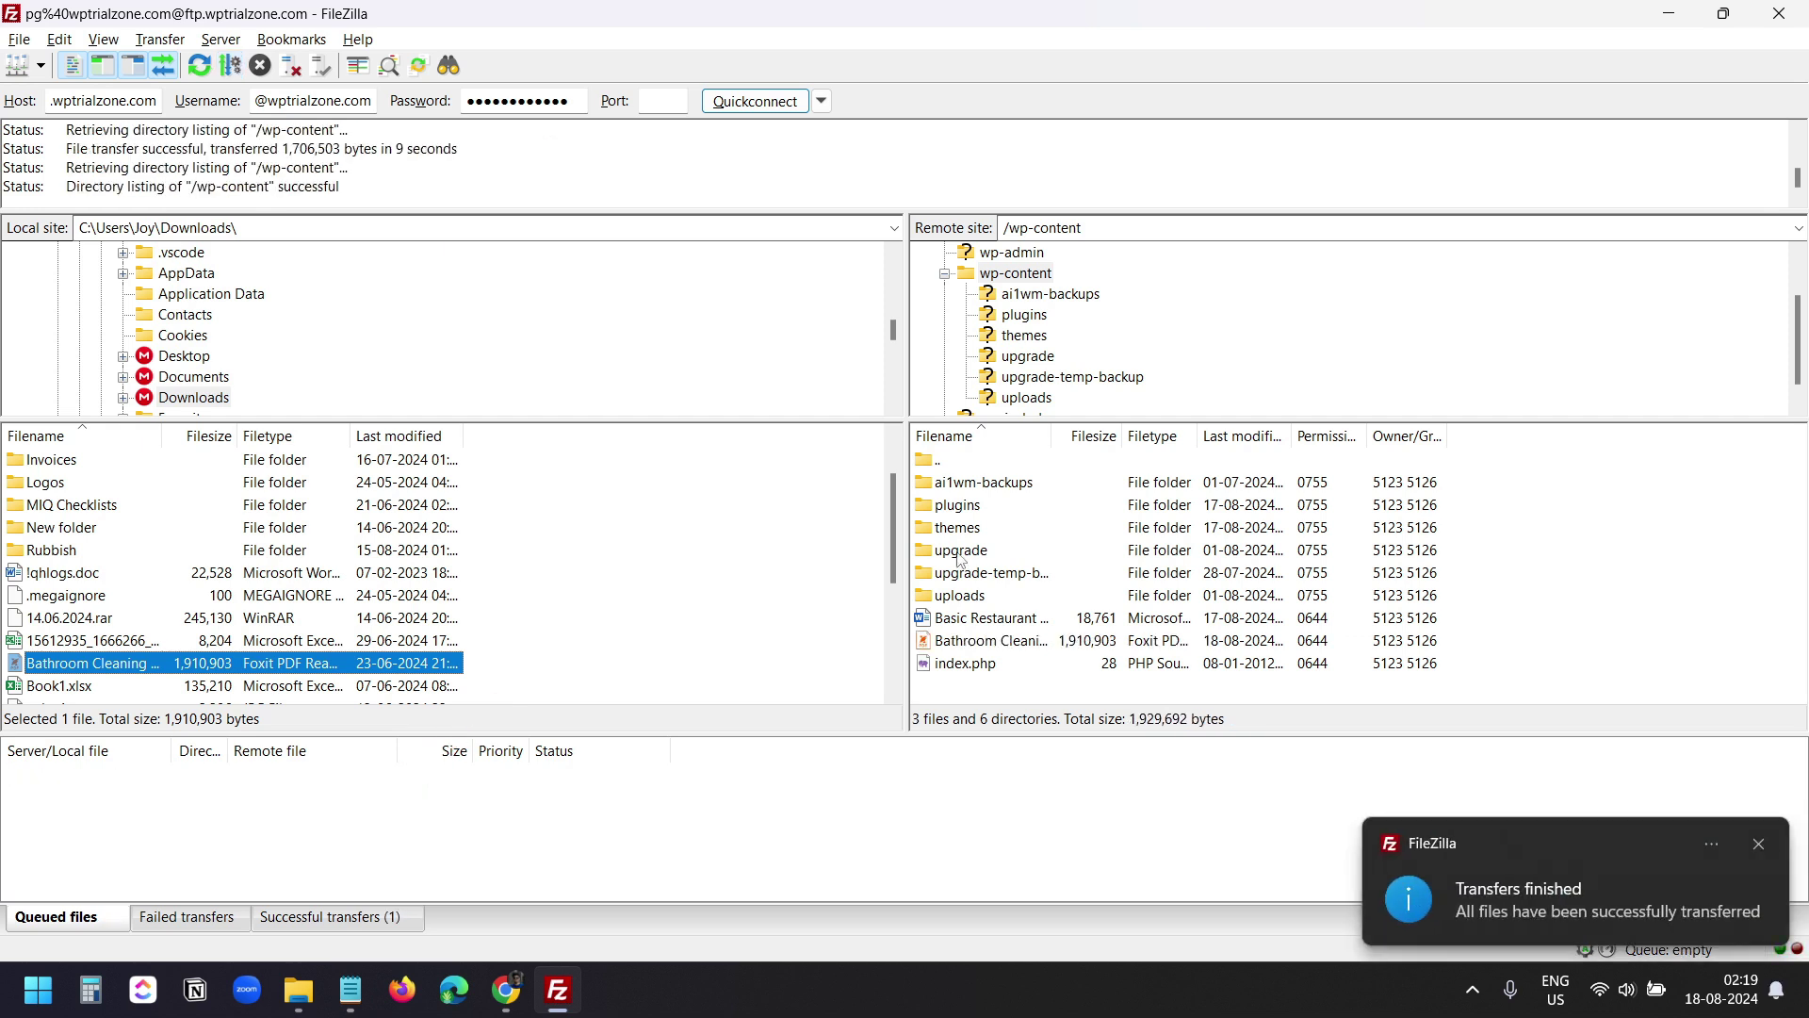
Step: Switch to cPanel's File Manager in the browser and check the uploaded PDF in public_html/wp-content
click(994, 642)
click(506, 990)
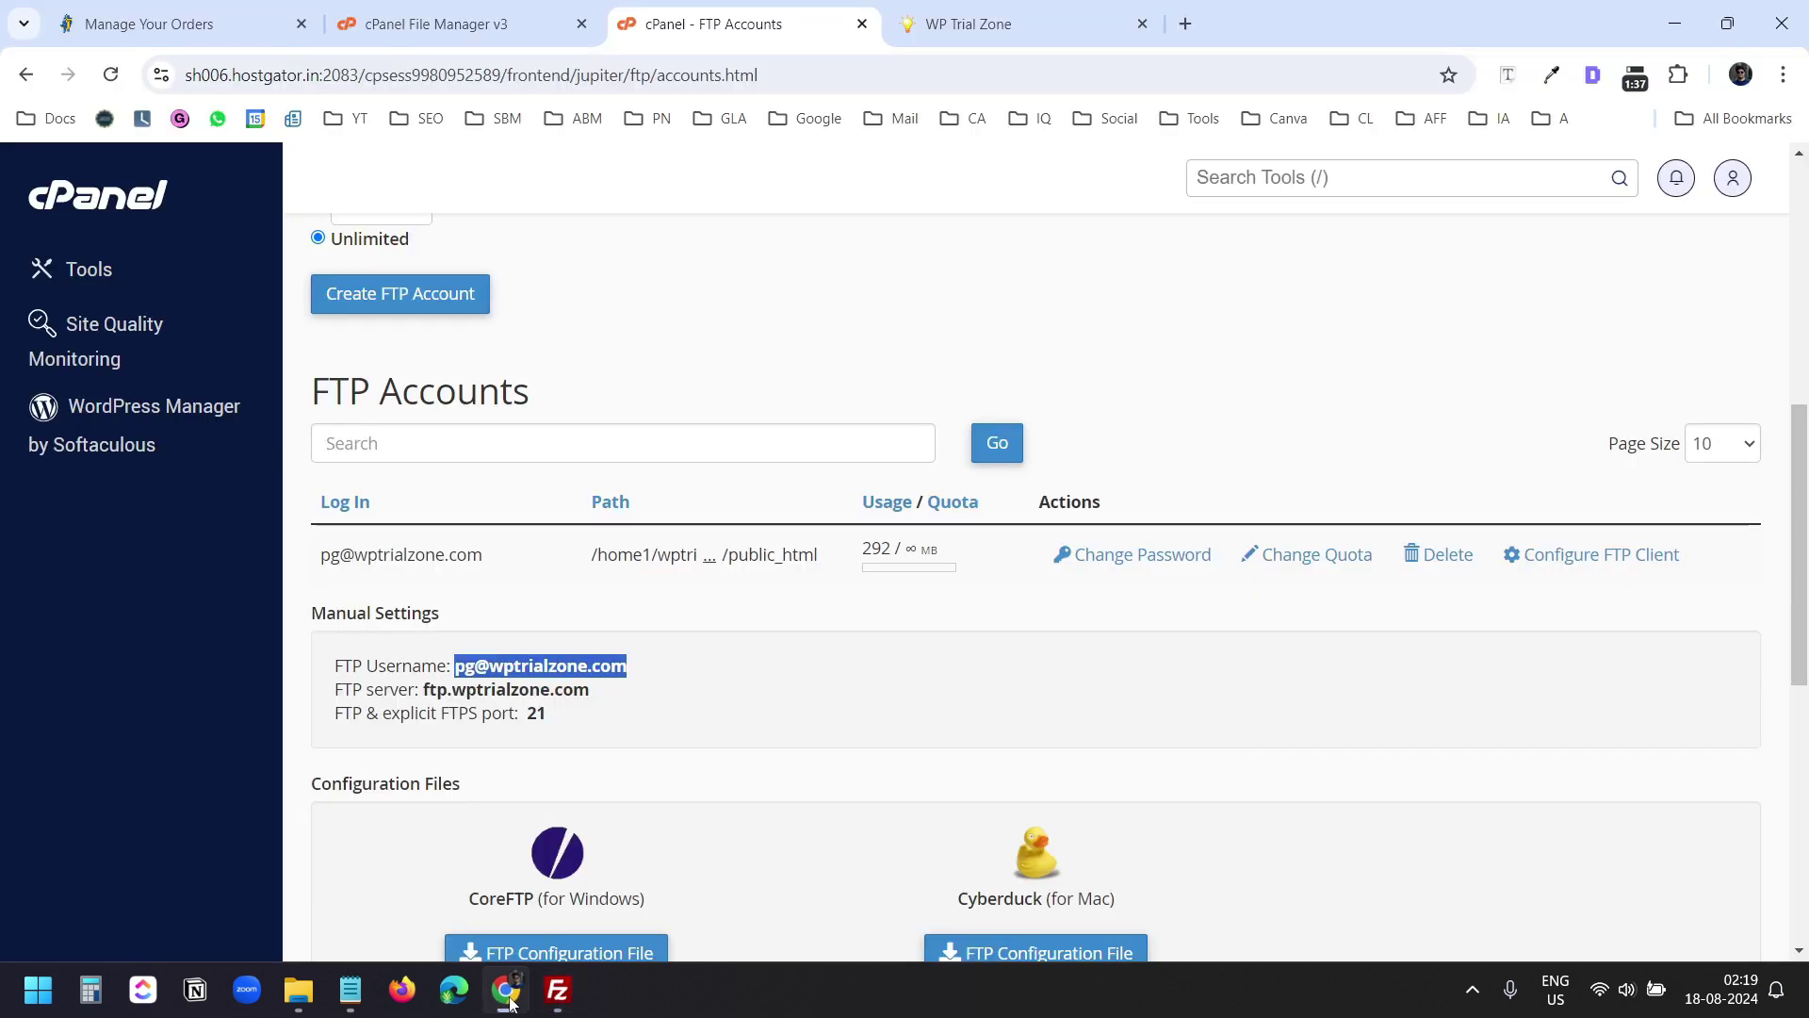
key(ctrl+shift+Tab)
click(483, 466)
double_click(432, 476)
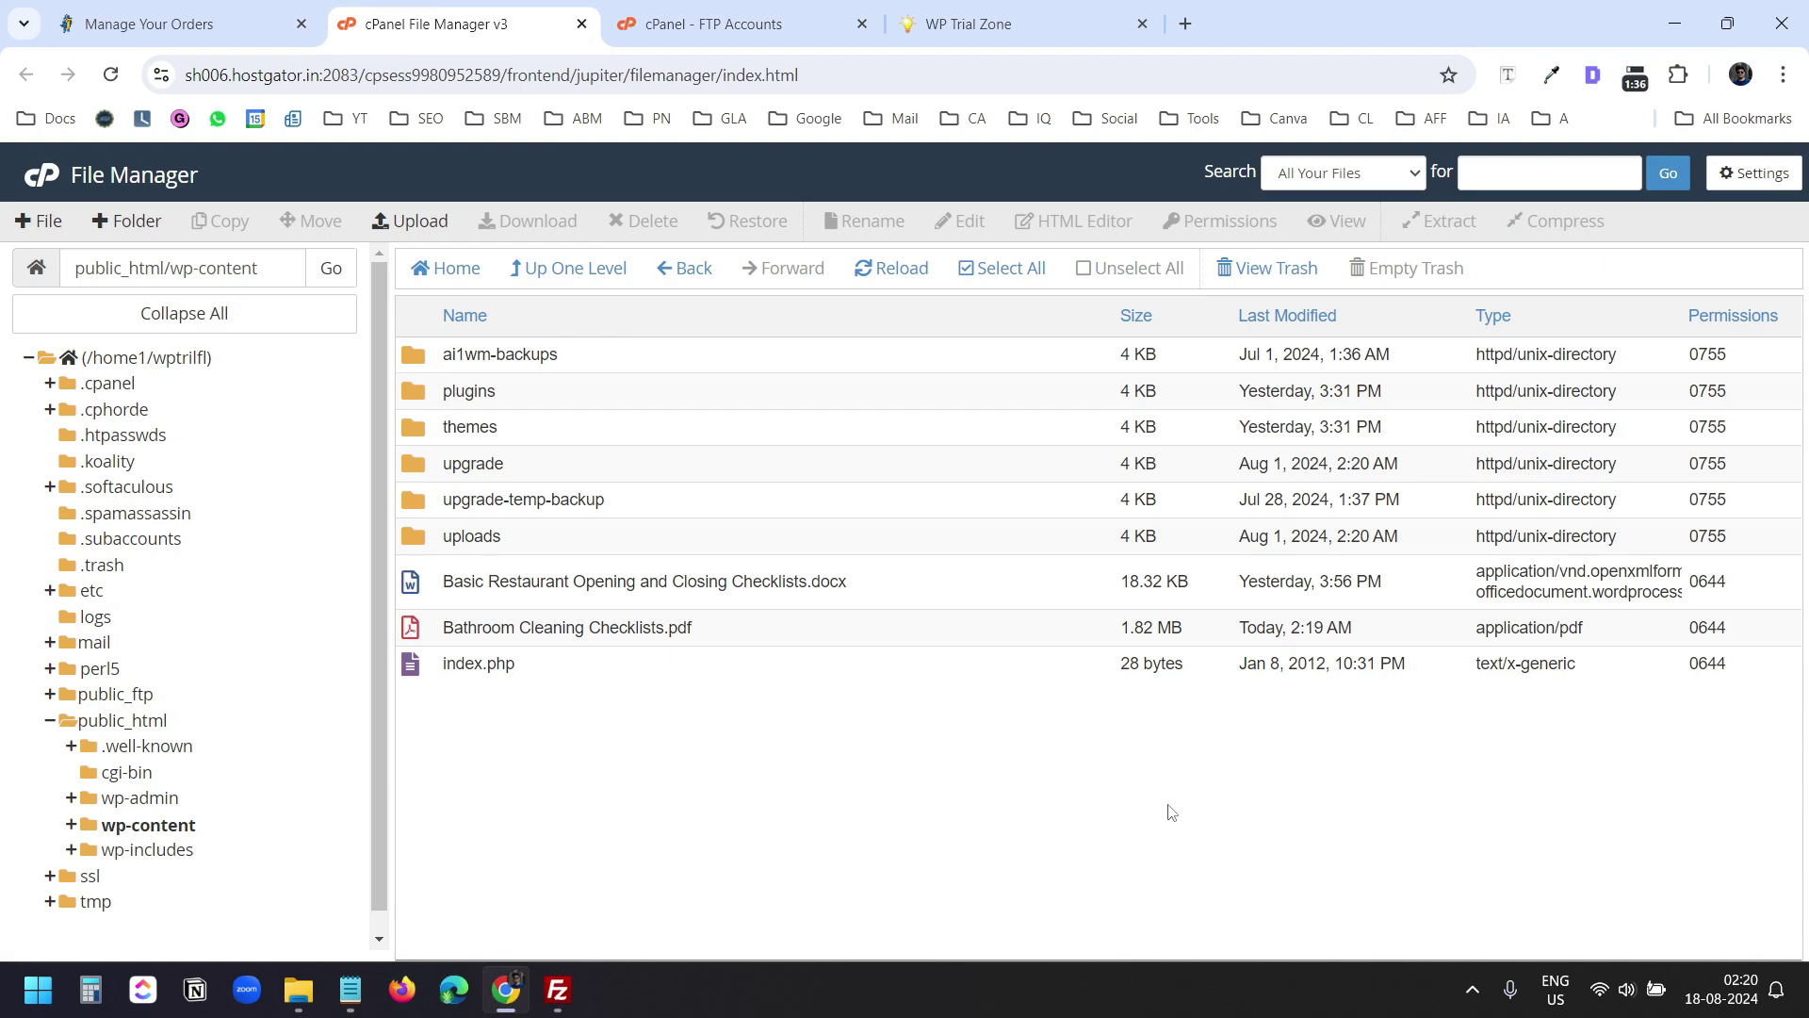
Step: Return to FileZilla and download index.php from the remote wp-content folder to the local Downloads folder
key(alt+Tab)
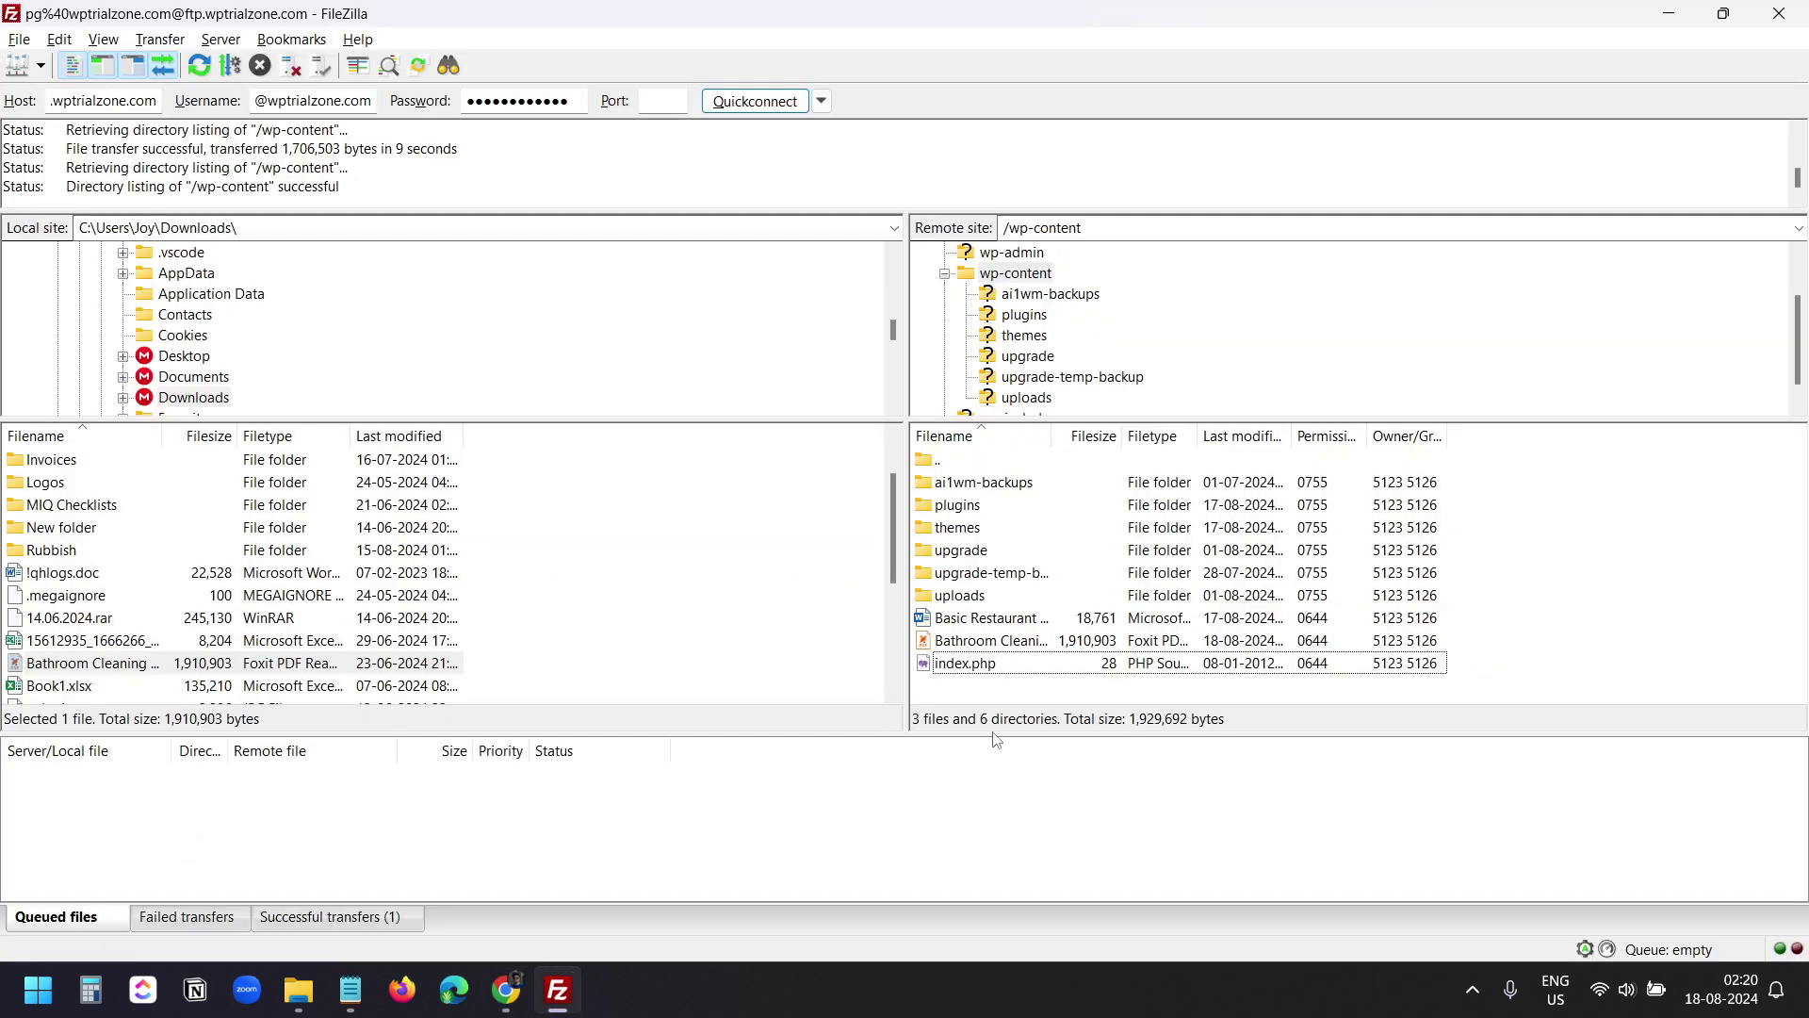
click(978, 667)
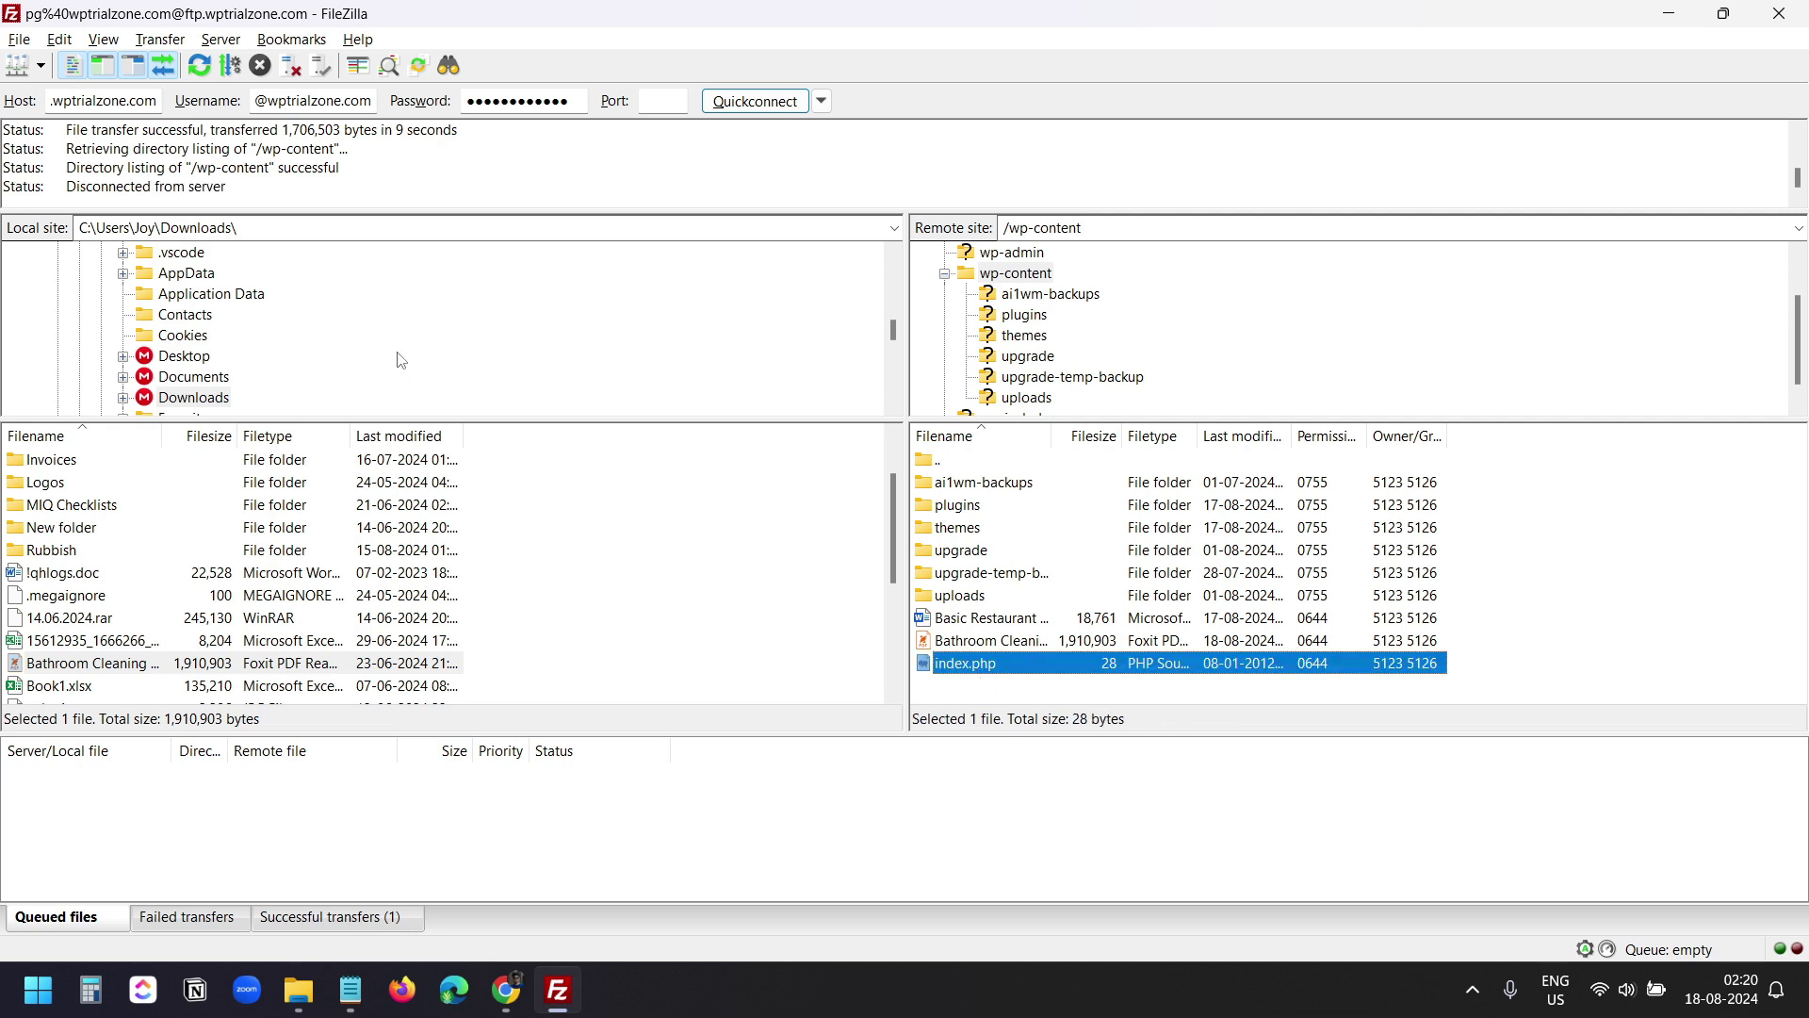
click(203, 401)
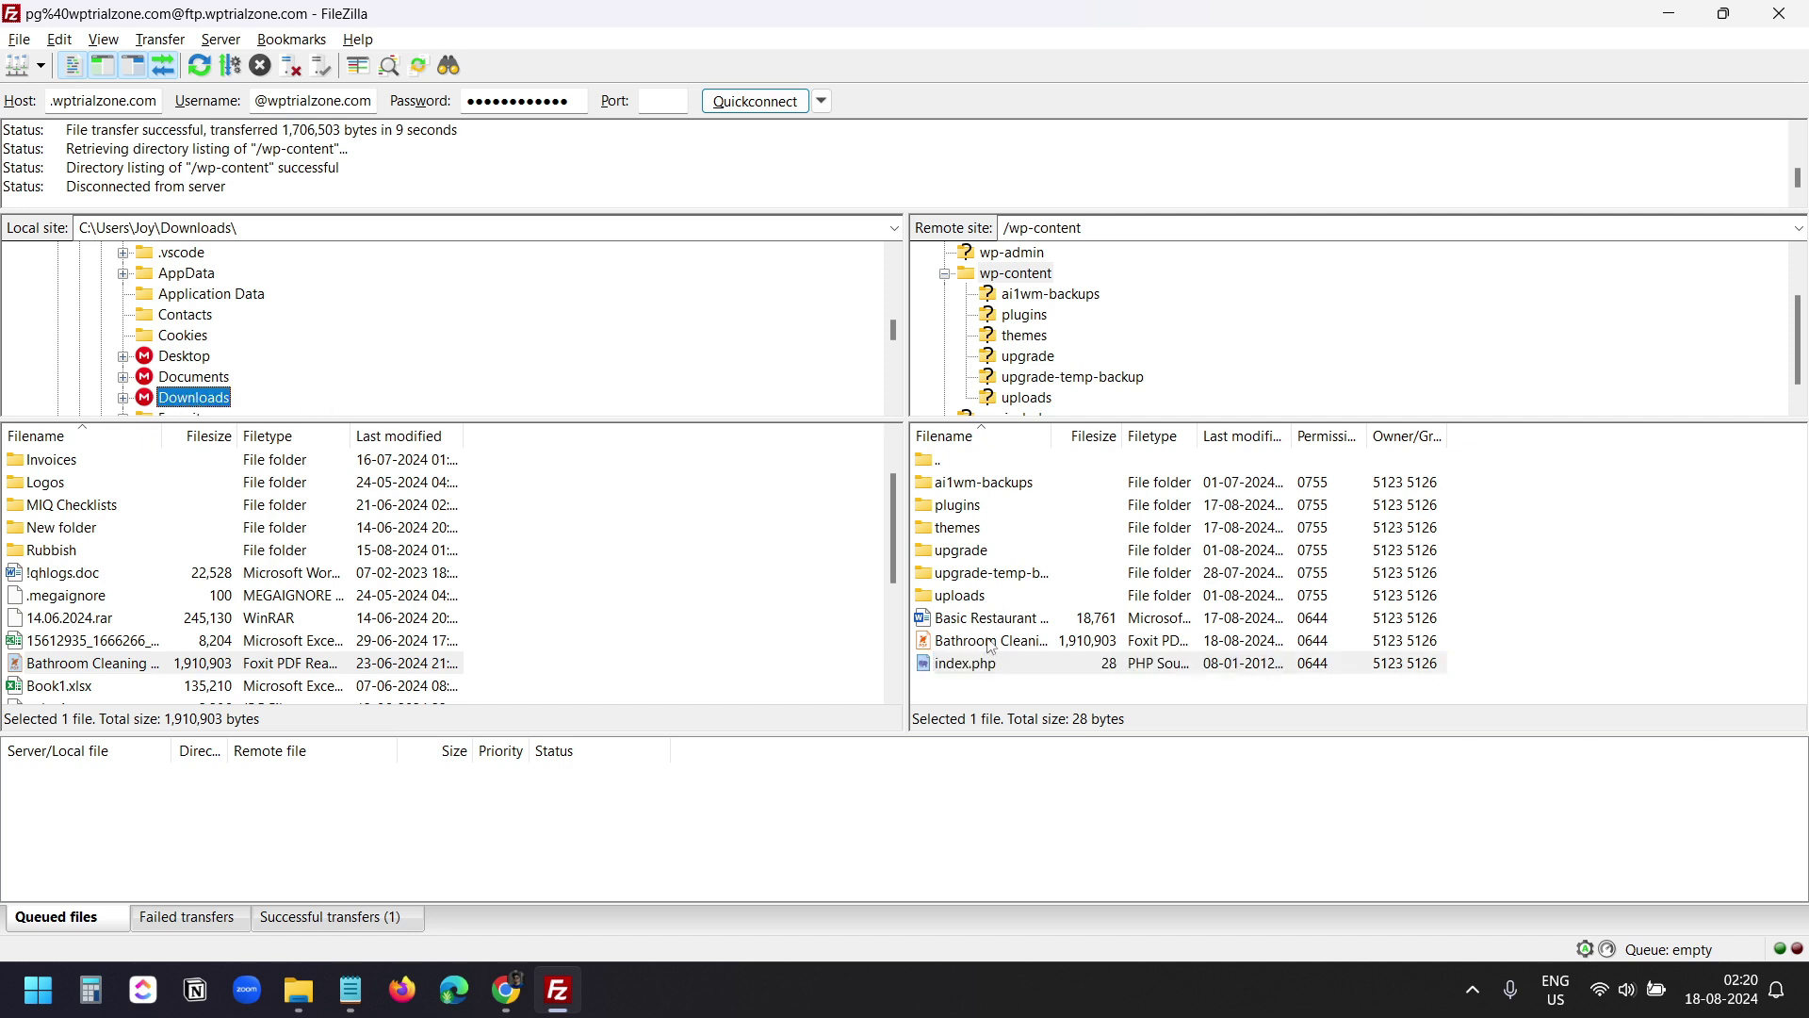
right_click(973, 666)
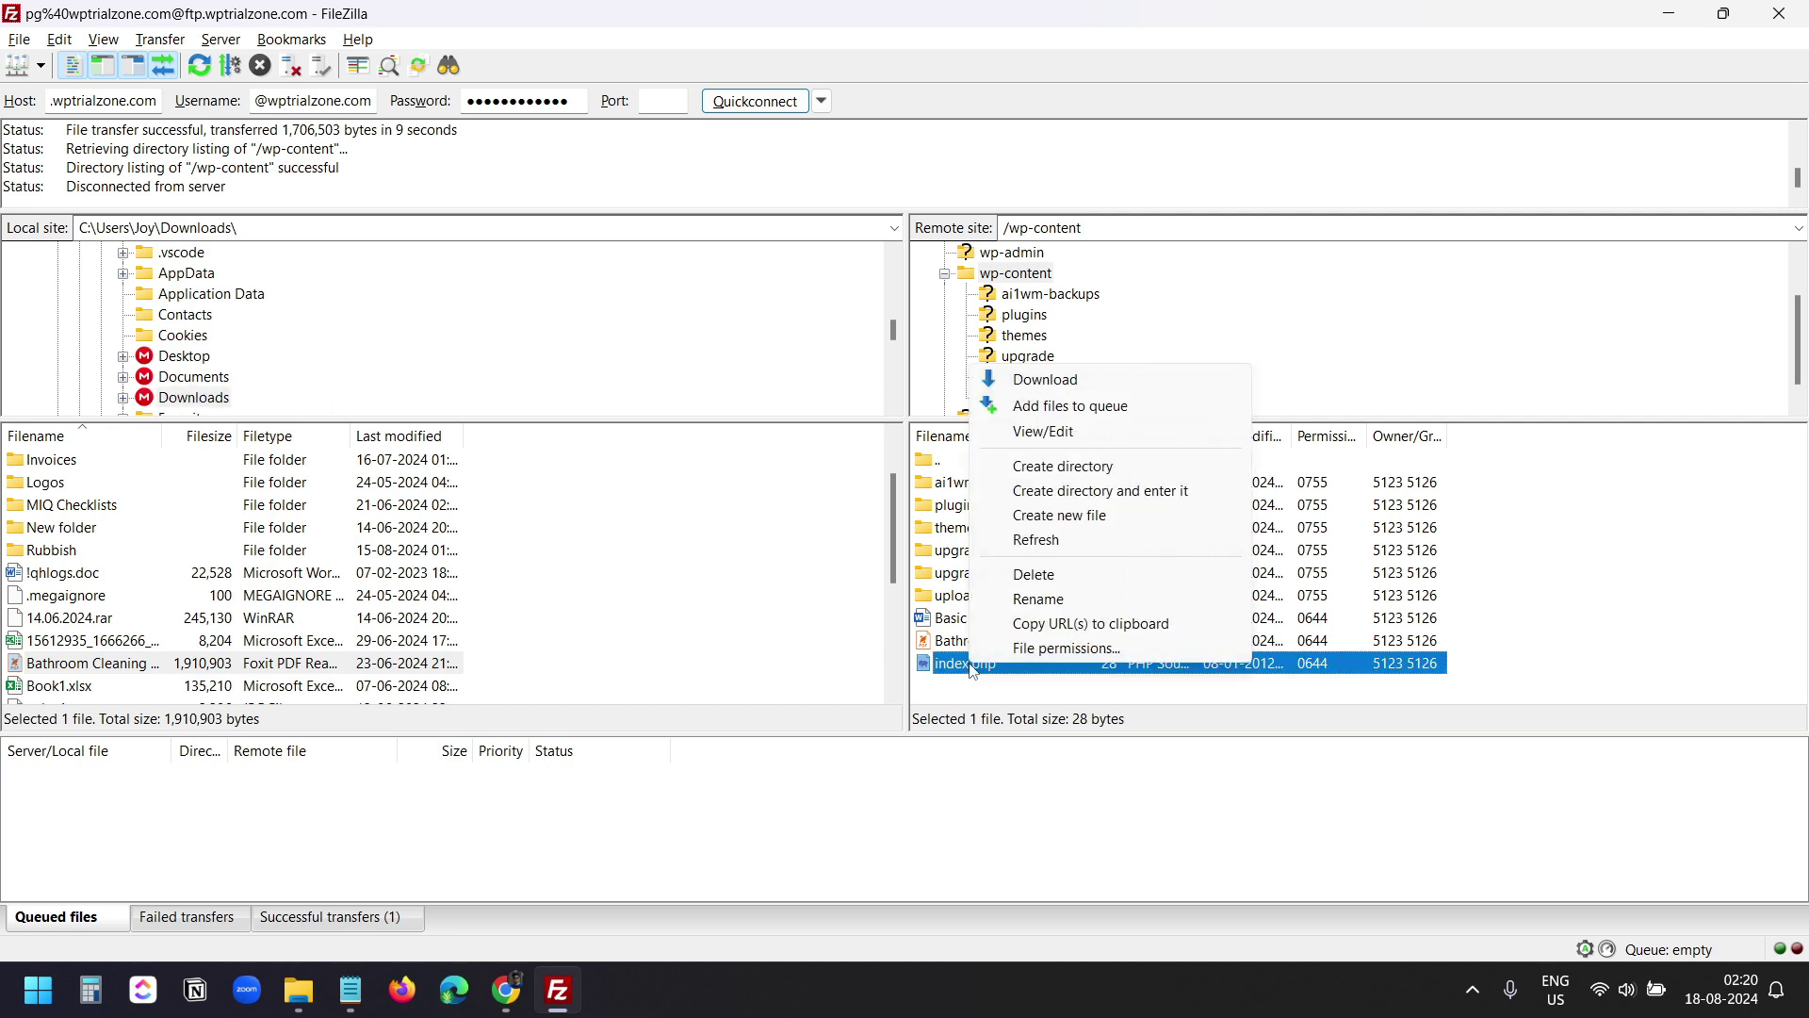
click(1057, 384)
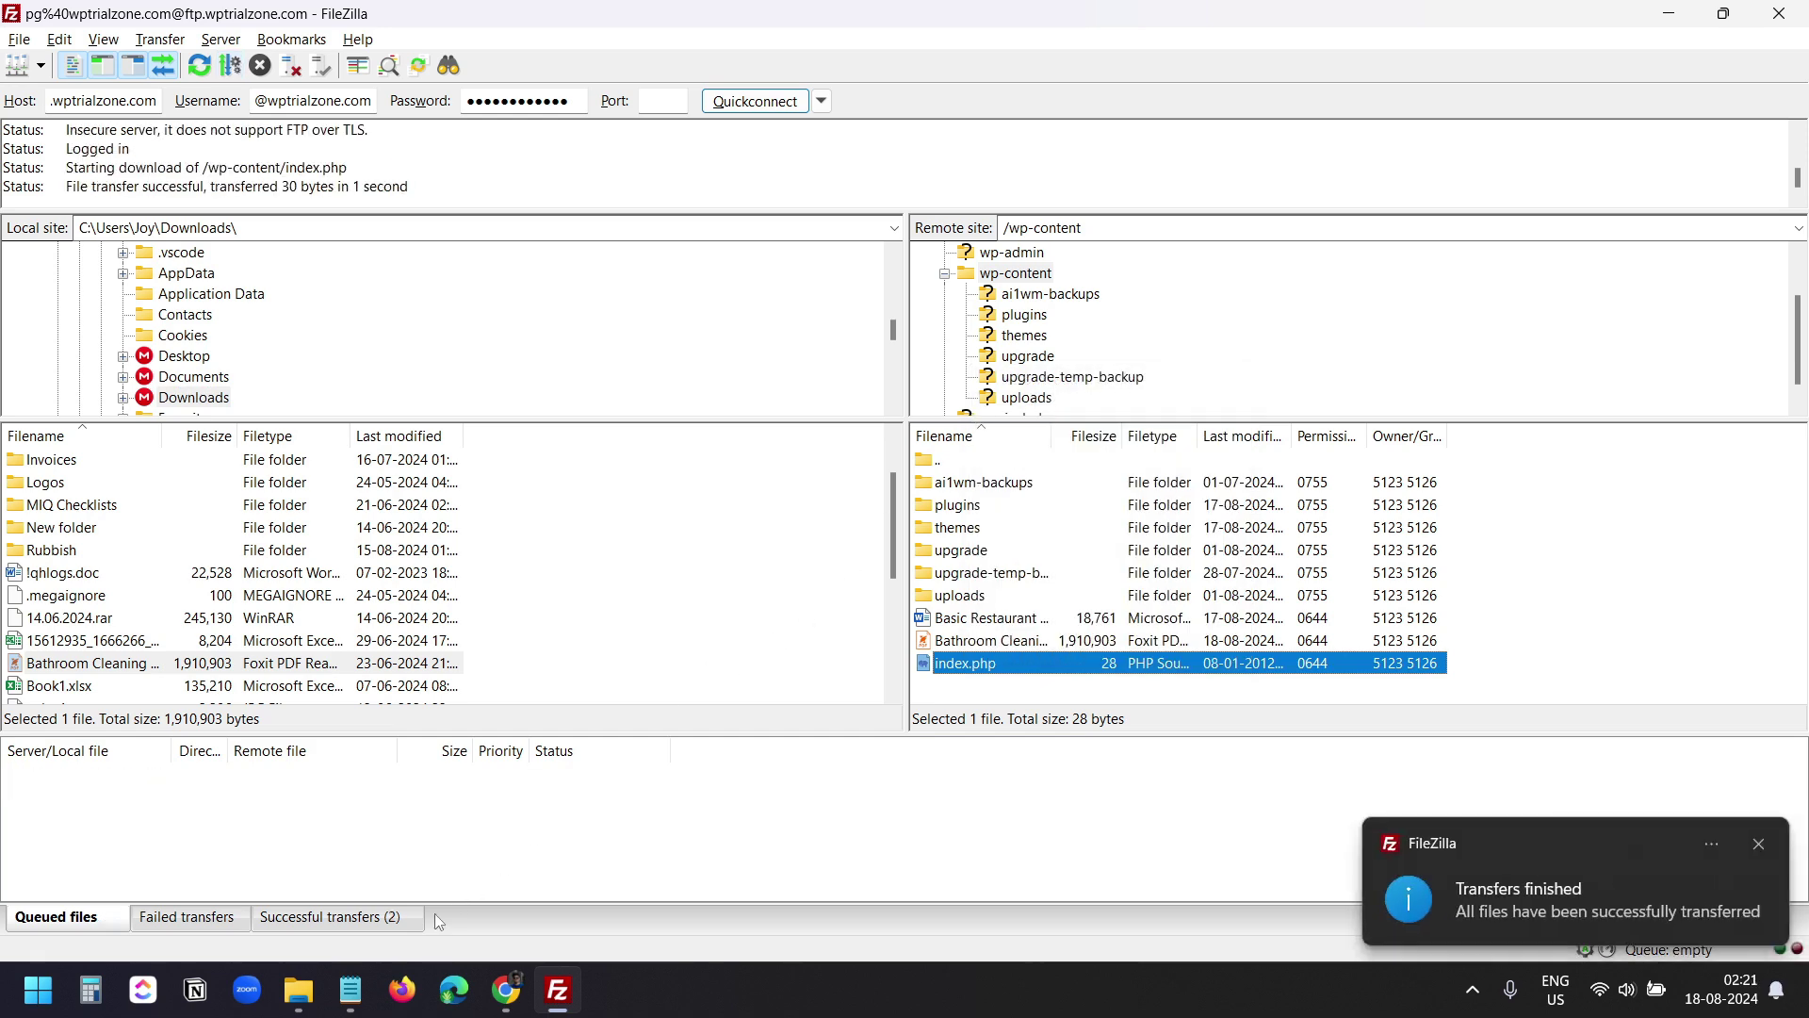
Step: Check the downloaded index file in File Explorer's Downloads folder and return to FileZilla
click(298, 997)
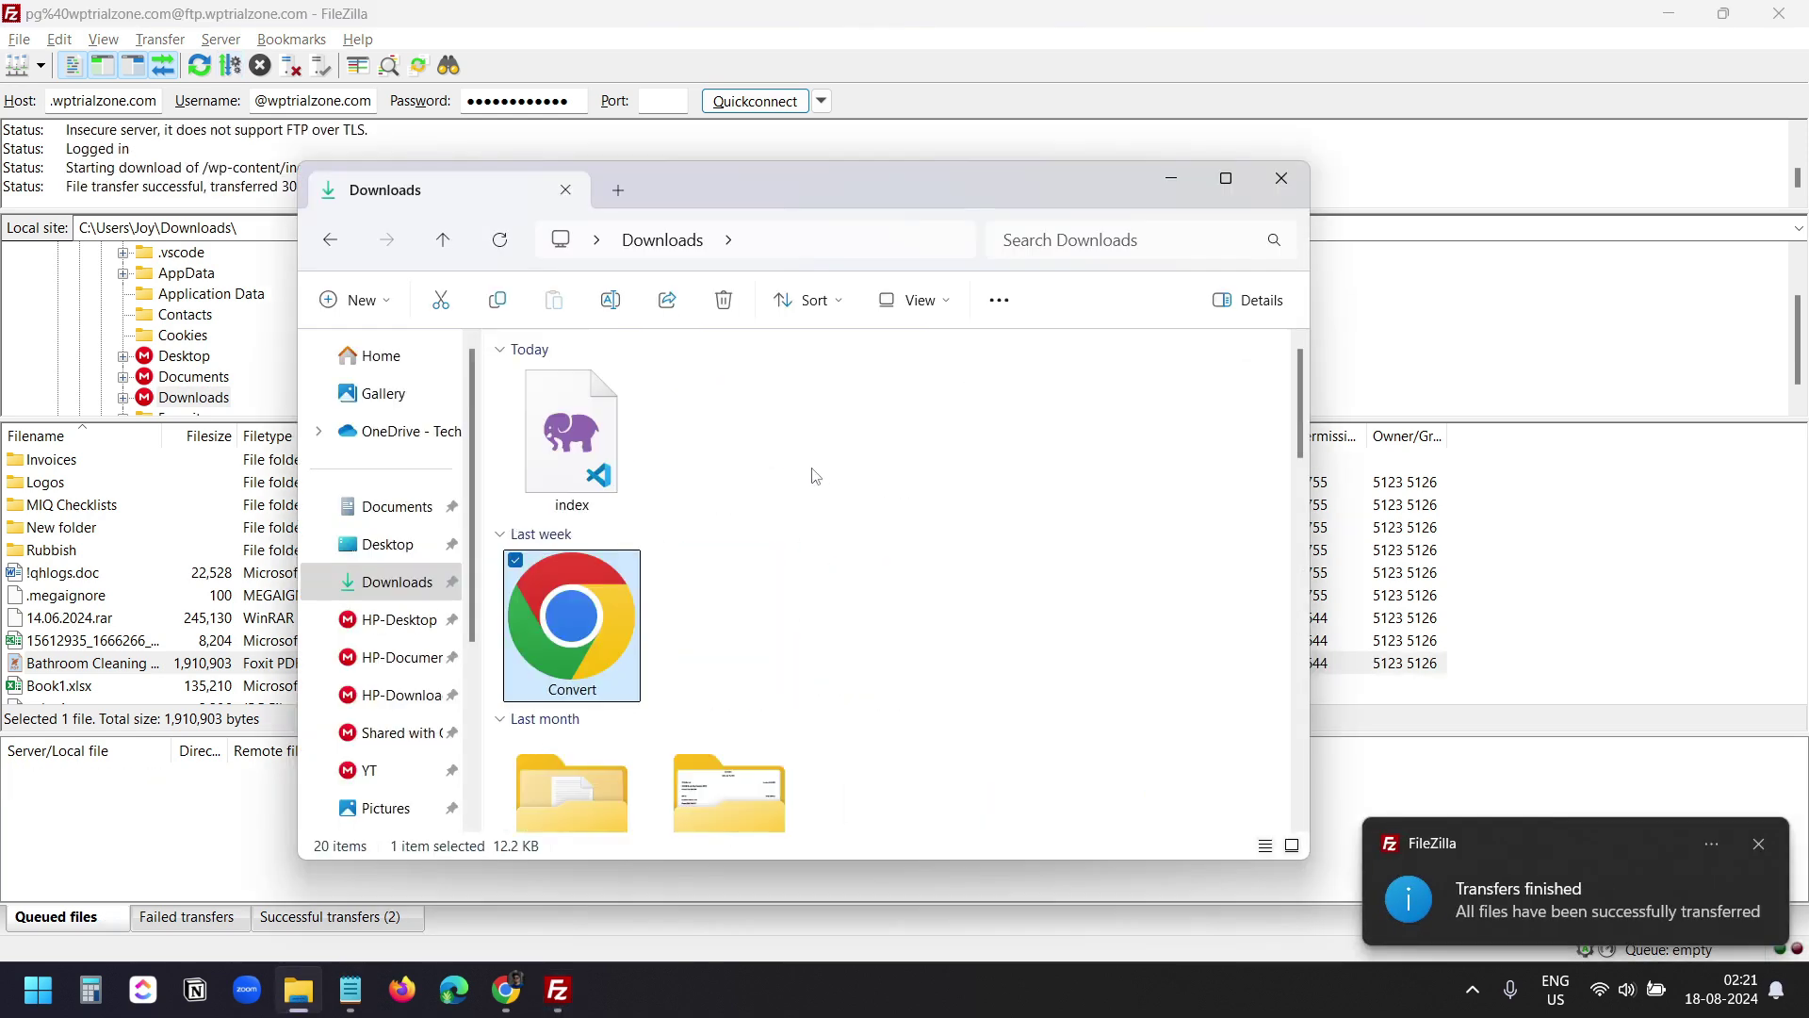
click(583, 473)
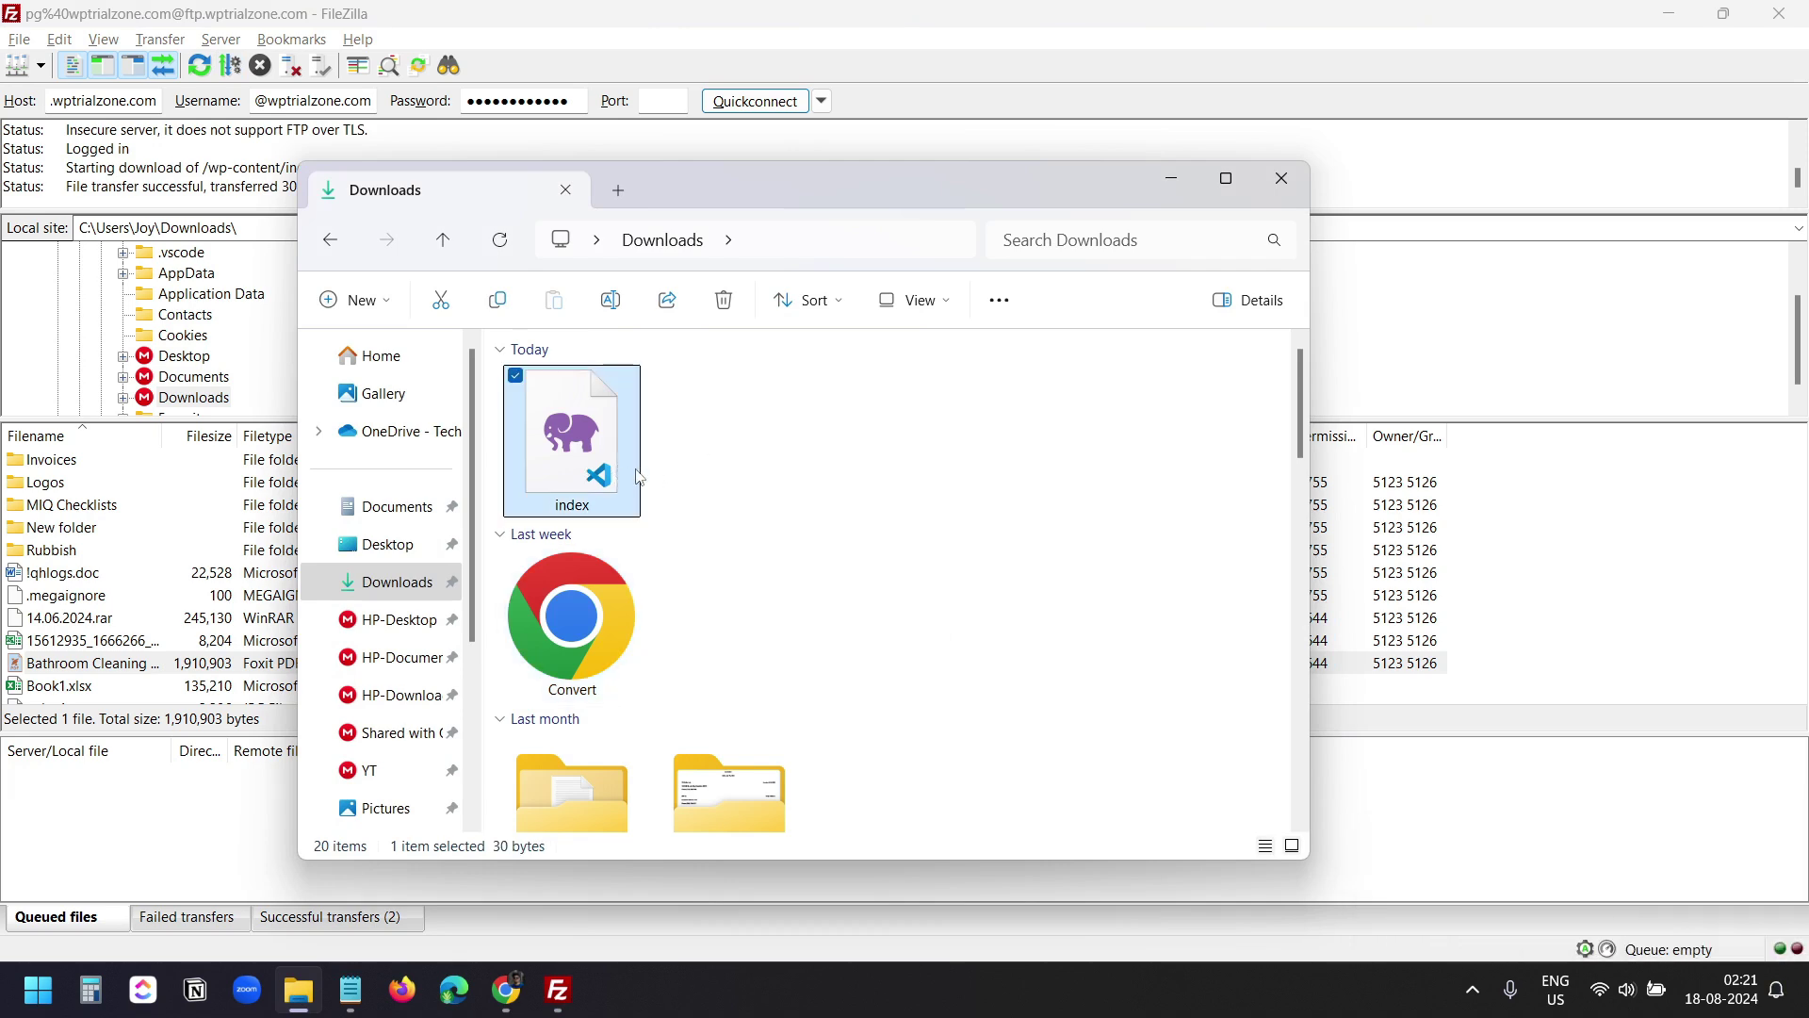
click(1556, 579)
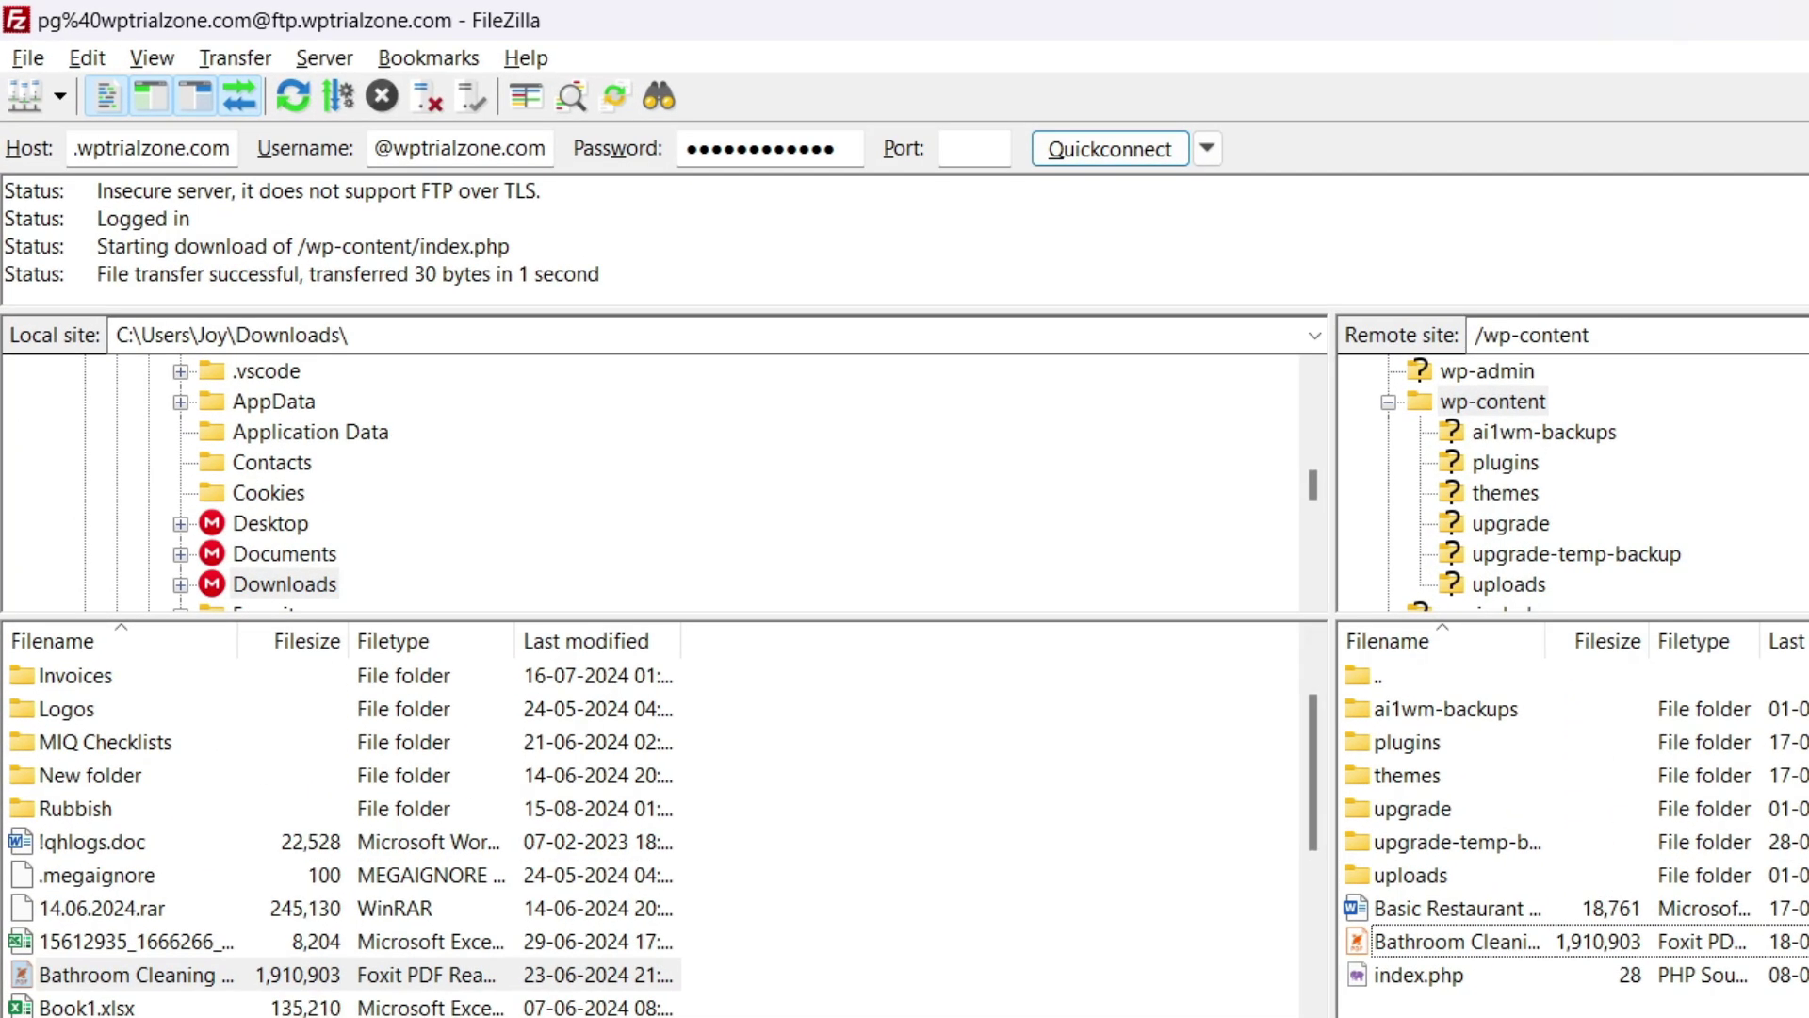
Step: Disconnect from the server and create a new site entry named WP in the Site Manager
click(427, 101)
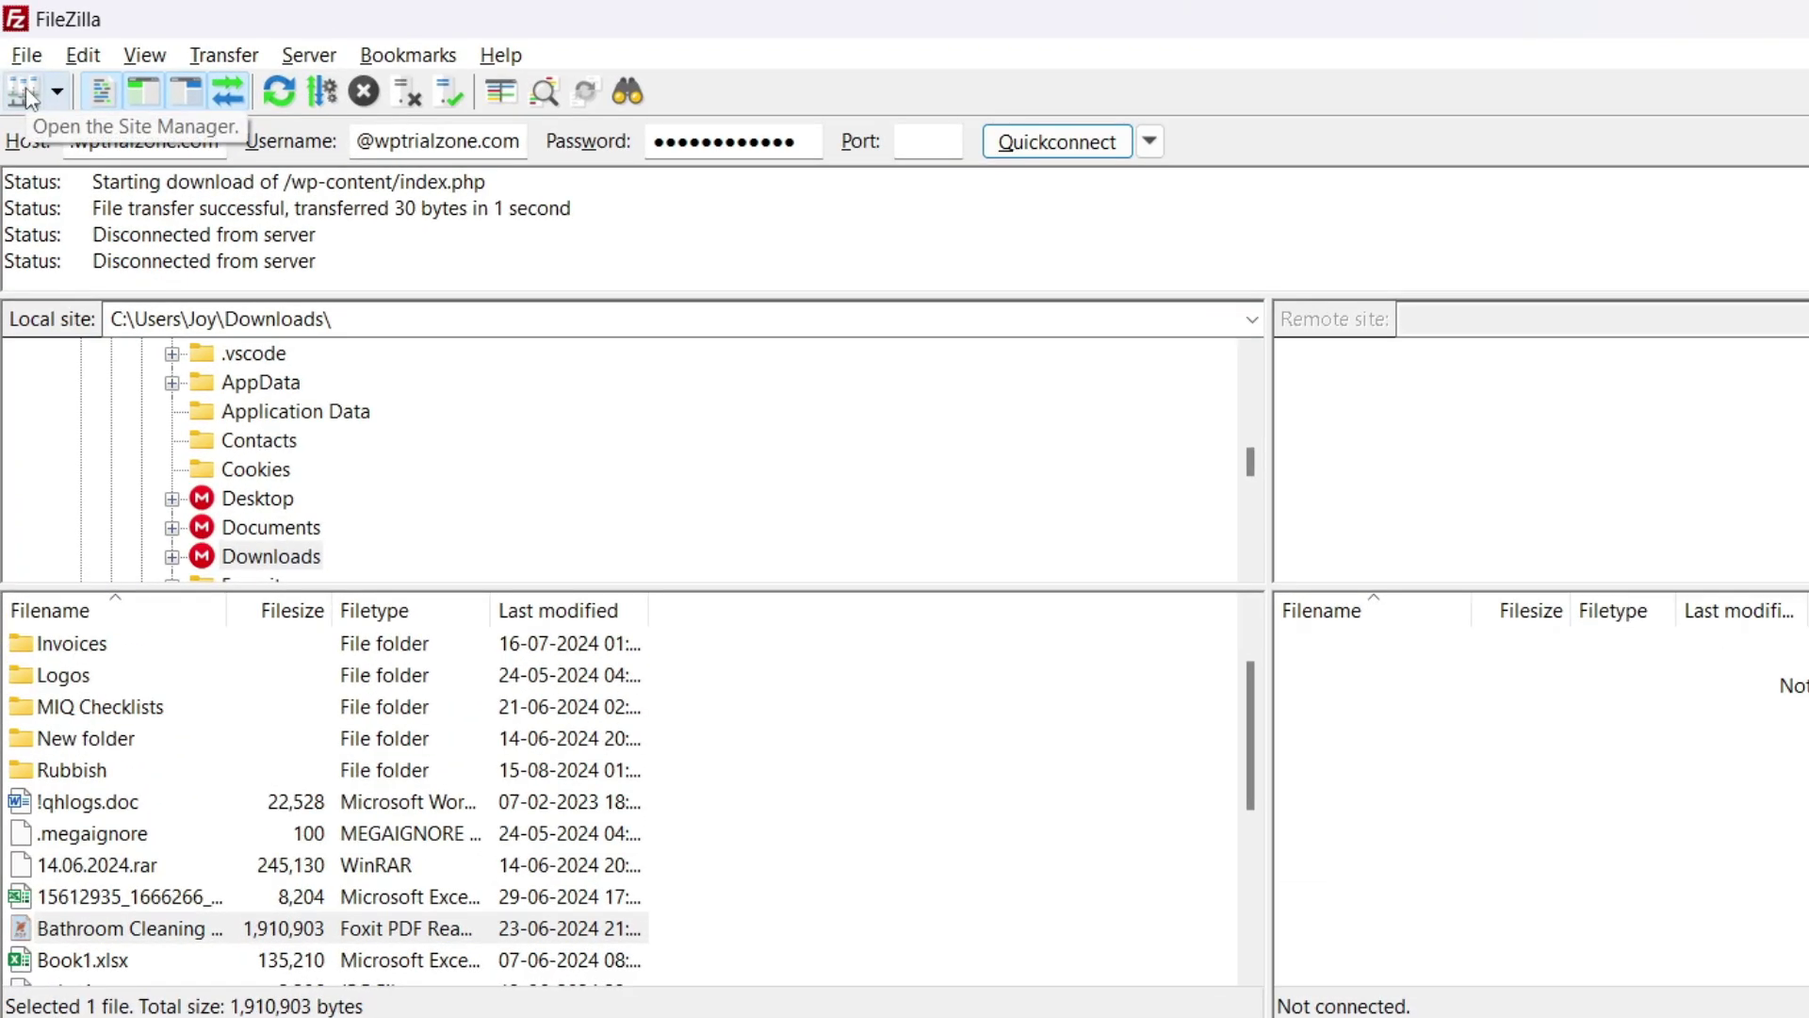
click(27, 93)
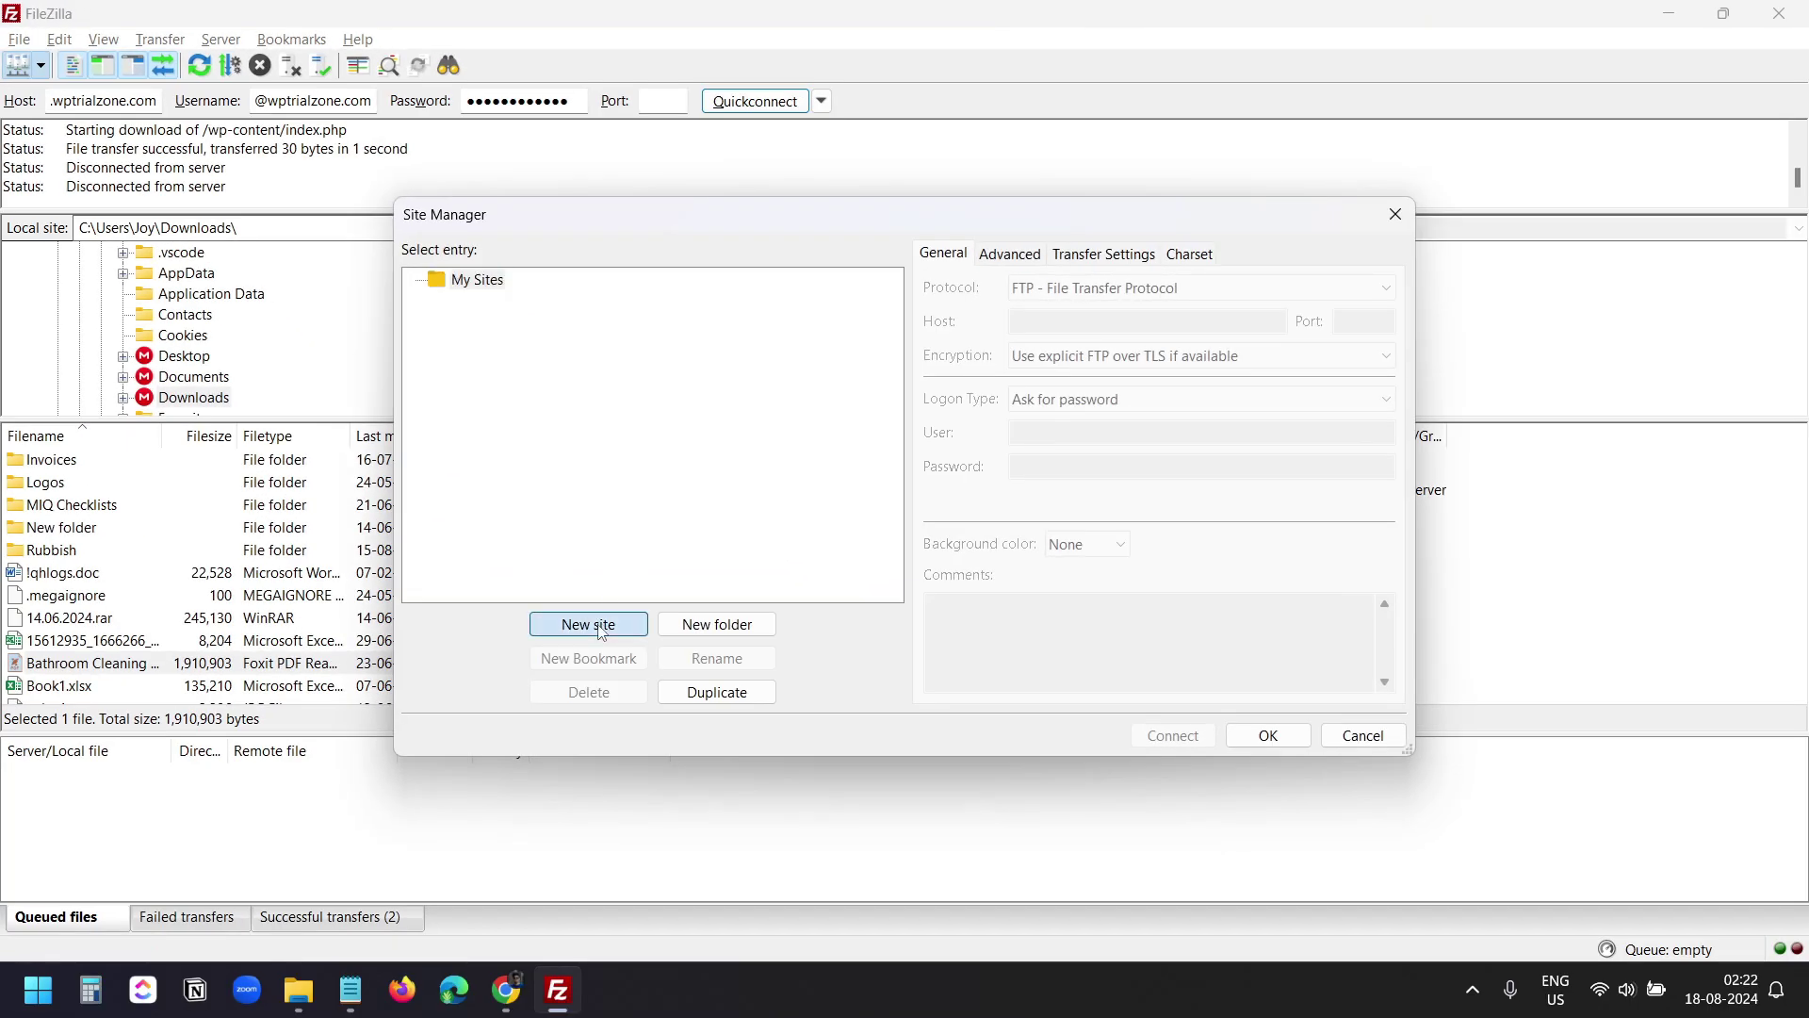
click(603, 625)
text(WP)
Step: Set the WP site's host to ftp.wptrialzone.com, copied from the cPanel FTP settings, and its port to 21
click(1059, 321)
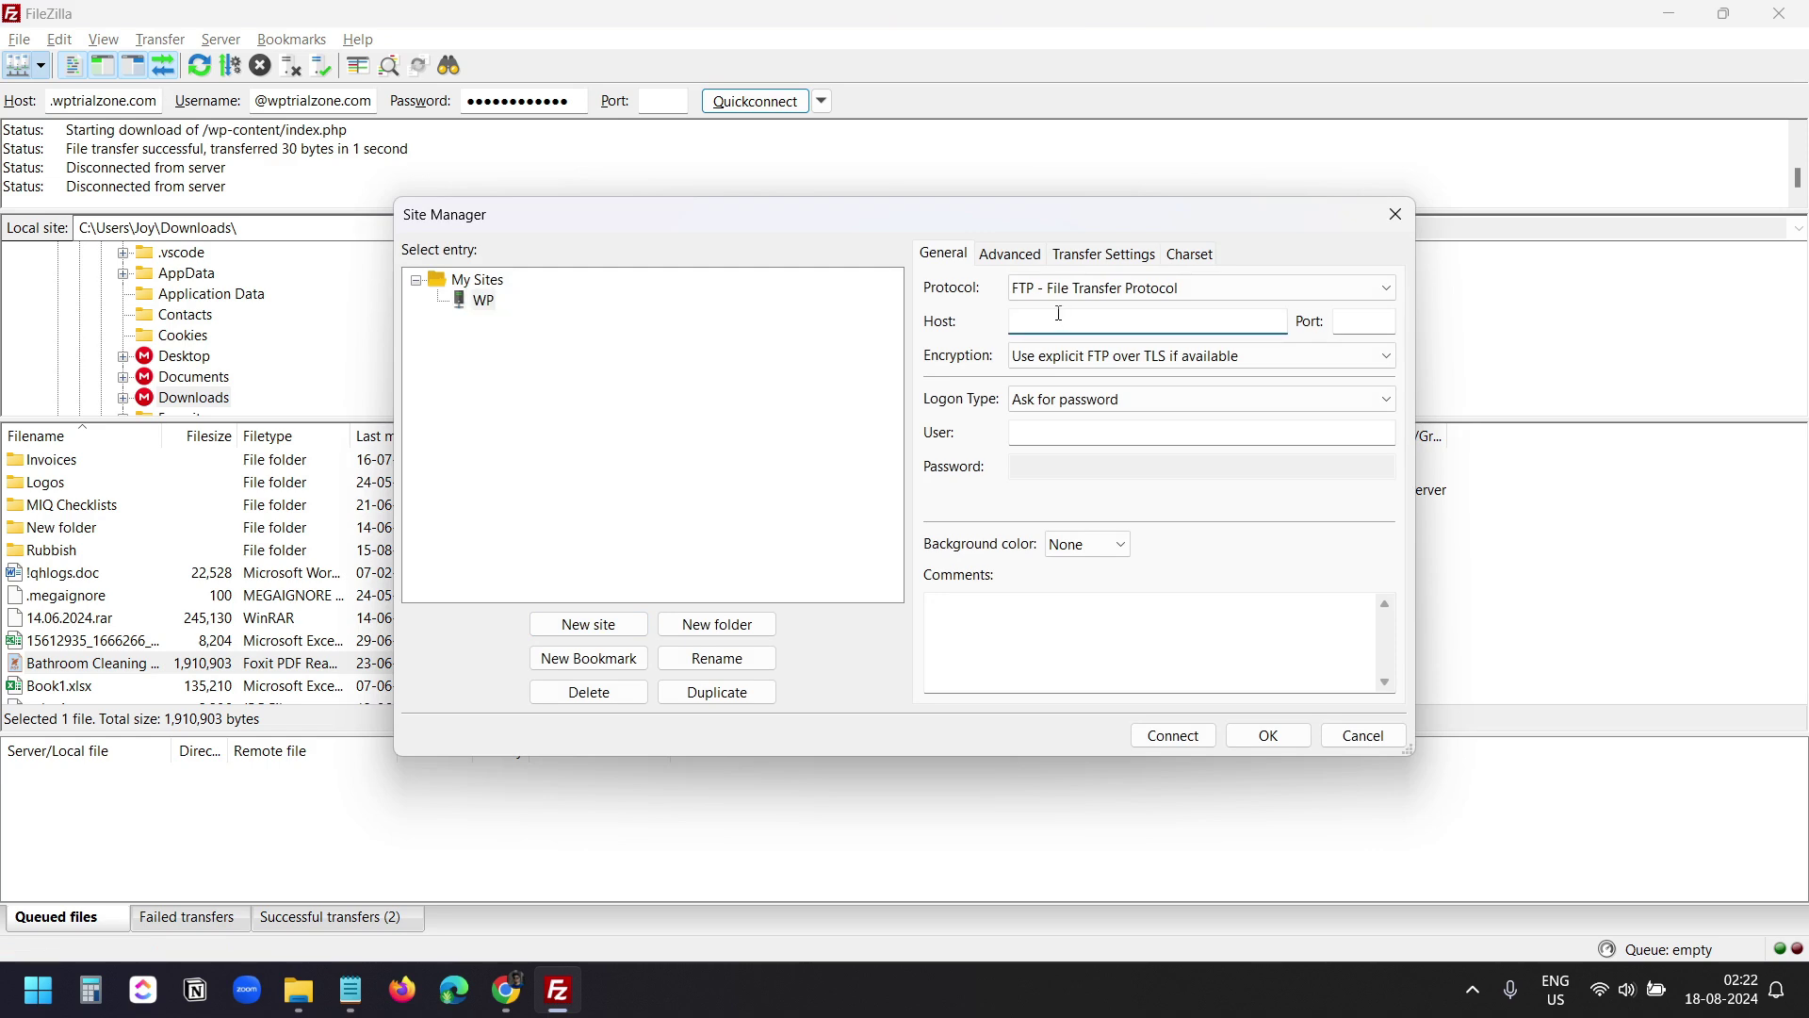
click(508, 991)
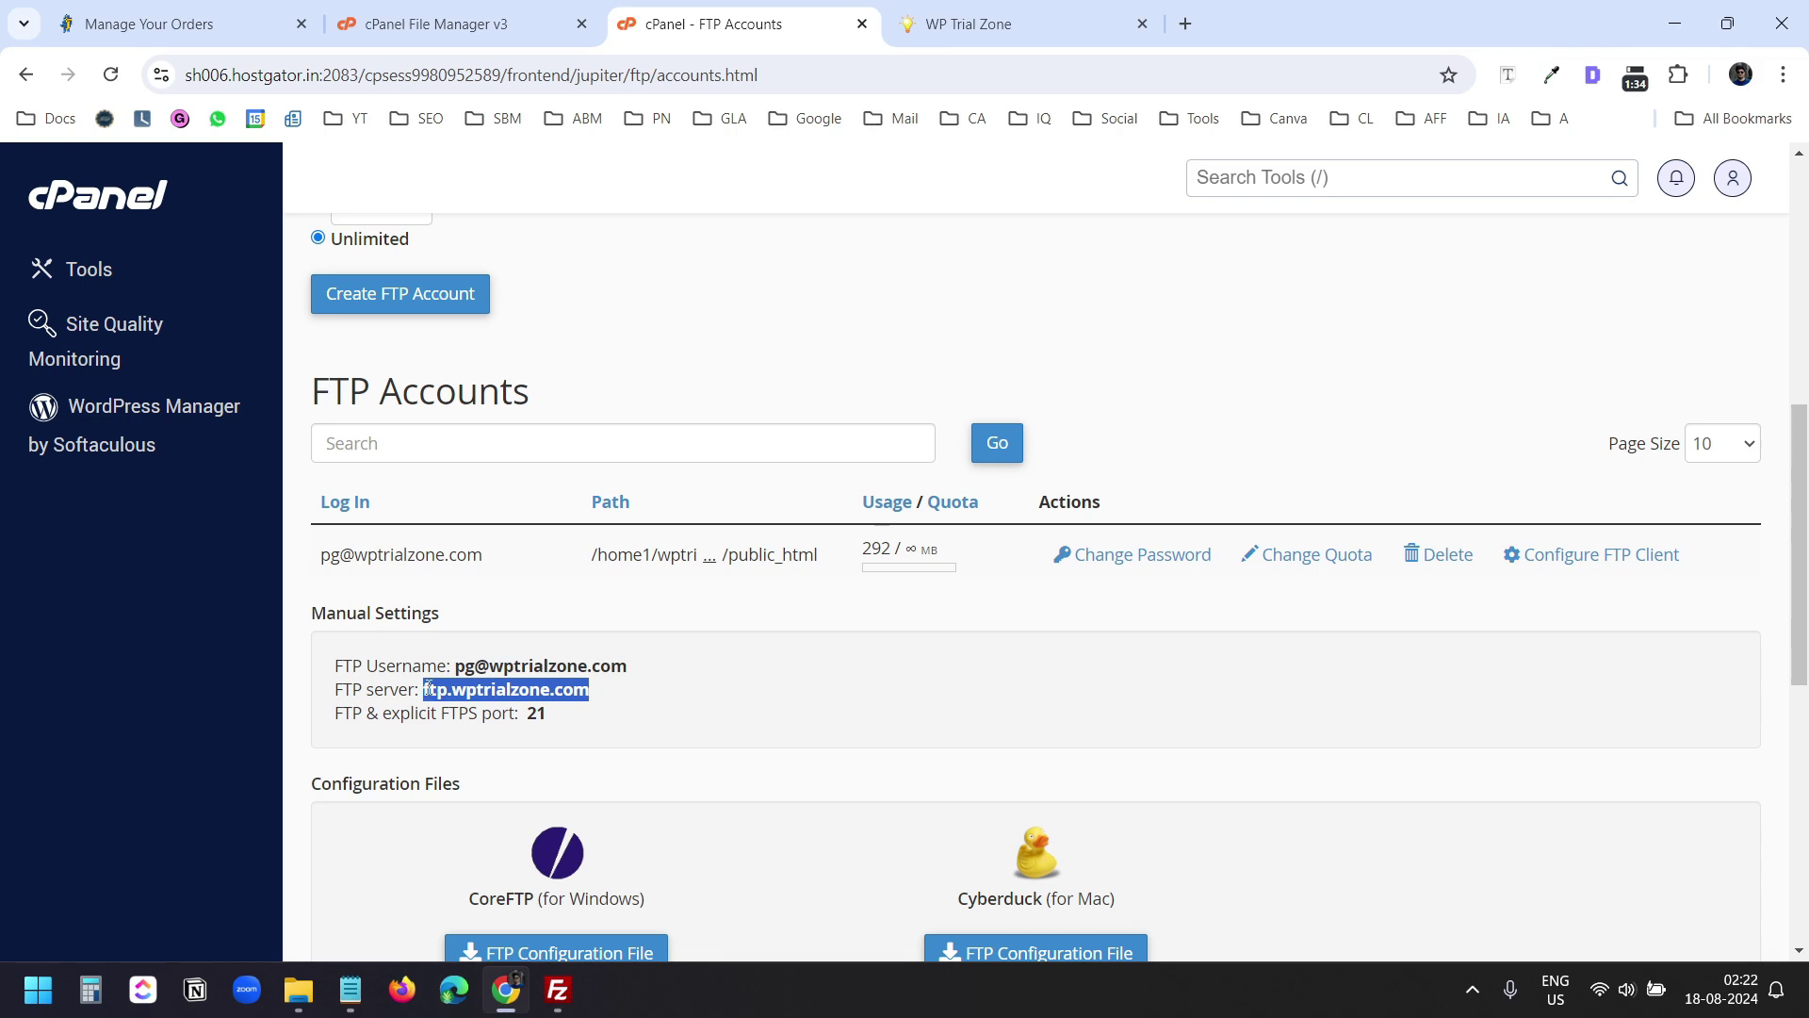
key(ctrl+c)
key(alt+Tab)
click(1053, 320)
key(ctrl+v)
click(1353, 320)
text(21)
Step: Set the logon type to Normal, enter the FTP username and account password, and connect to the WP site
click(1263, 399)
click(1055, 442)
key(Tab)
key(Tab)
key(ctrl+v)
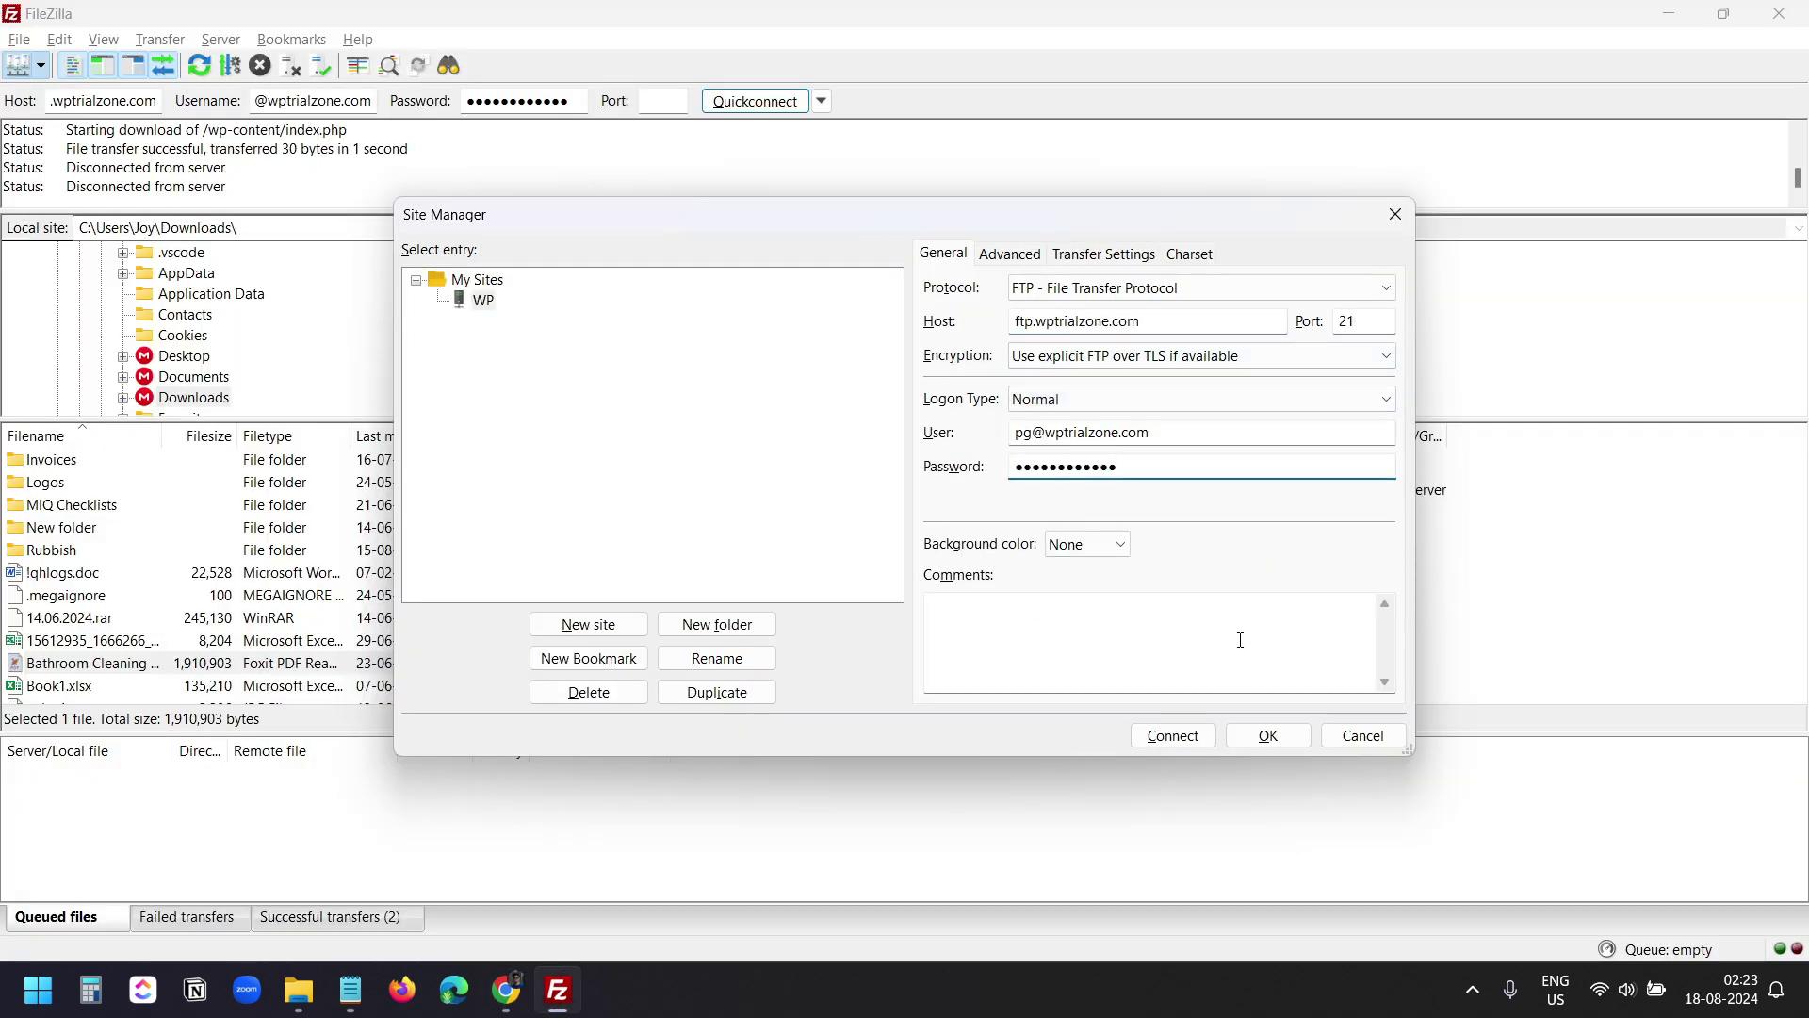
click(1175, 734)
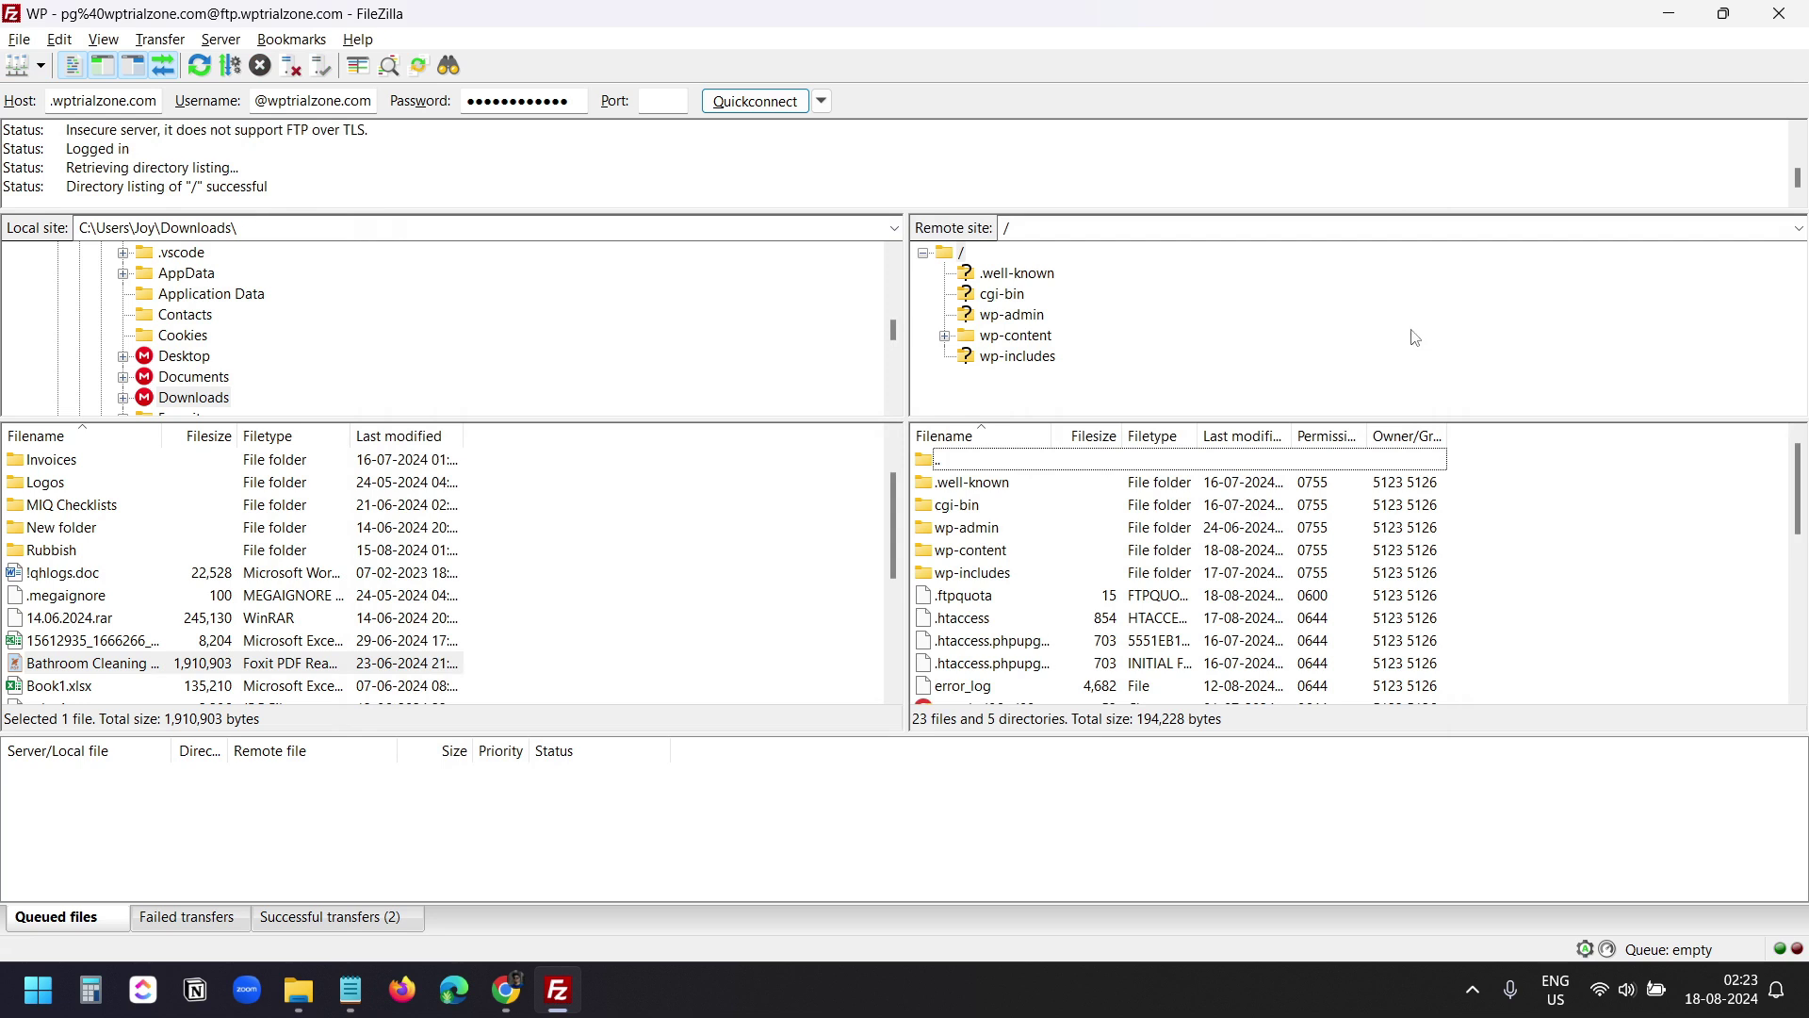
Step: Review the saved WP entry in the Site Manager and view the Pinnacle Logistics Center marker on the website's Warehouse Locations map in the browser
key(ctrl+s)
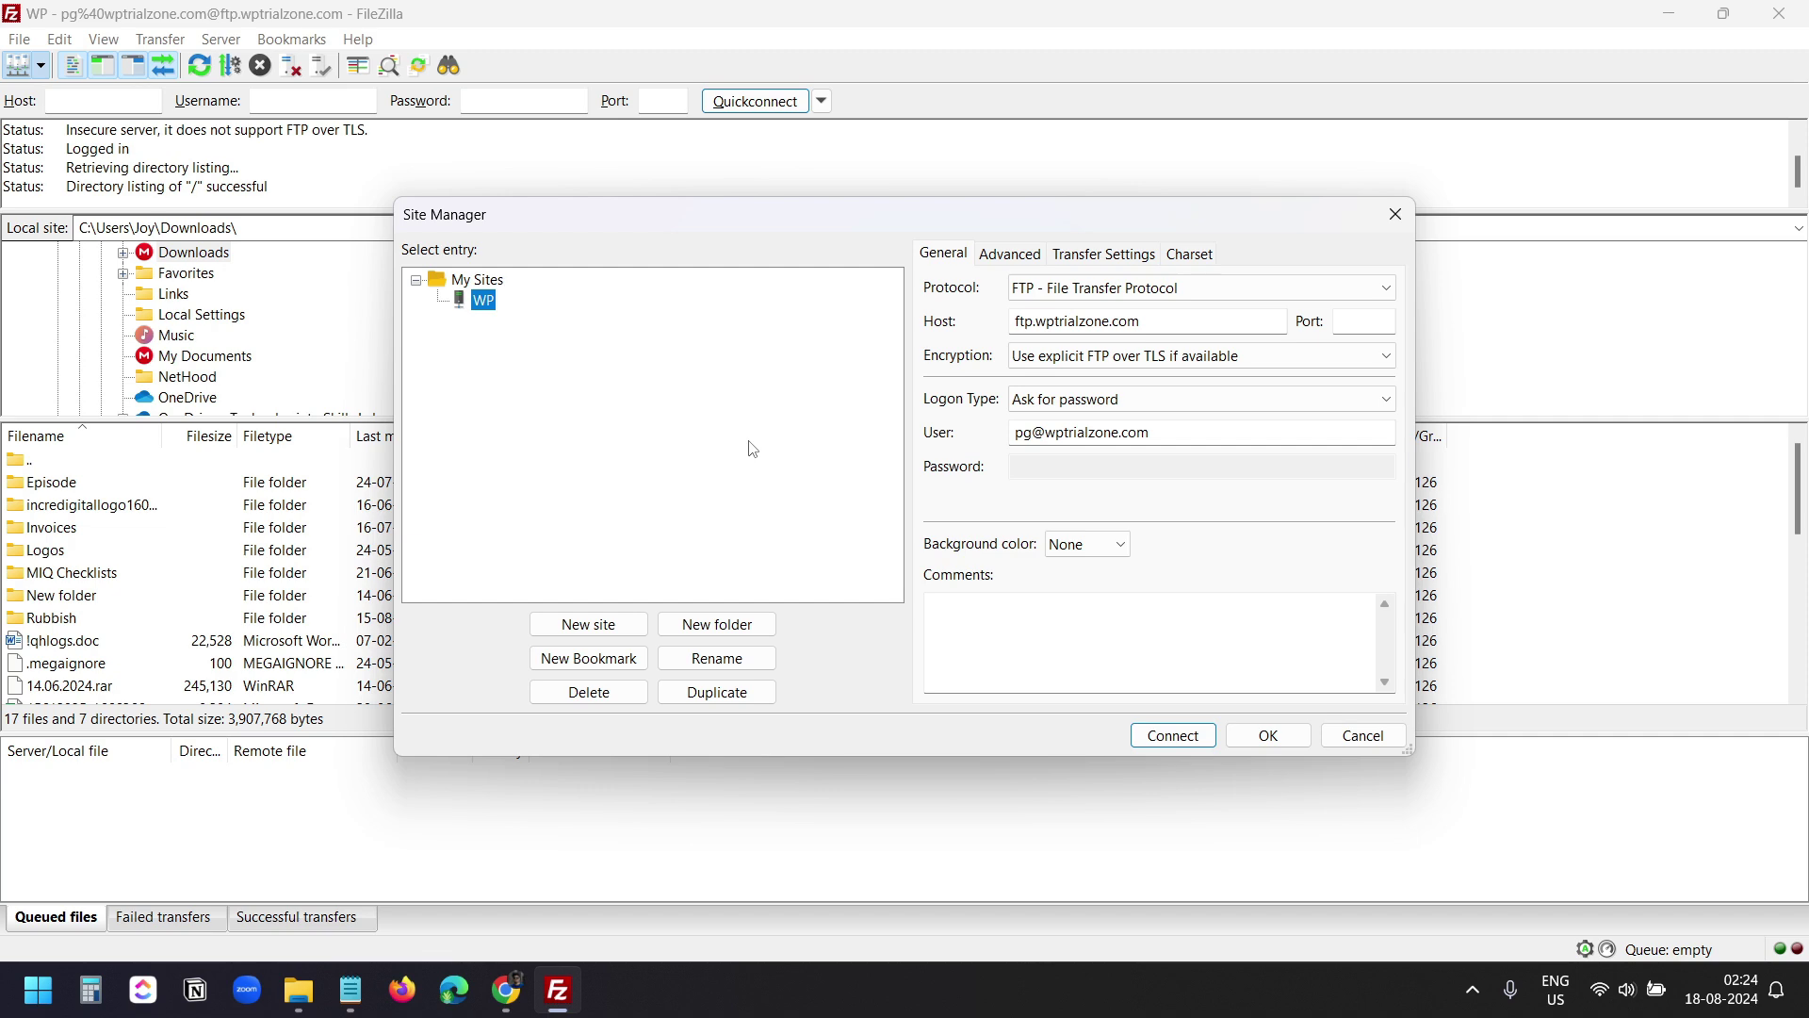
key(alt+Tab)
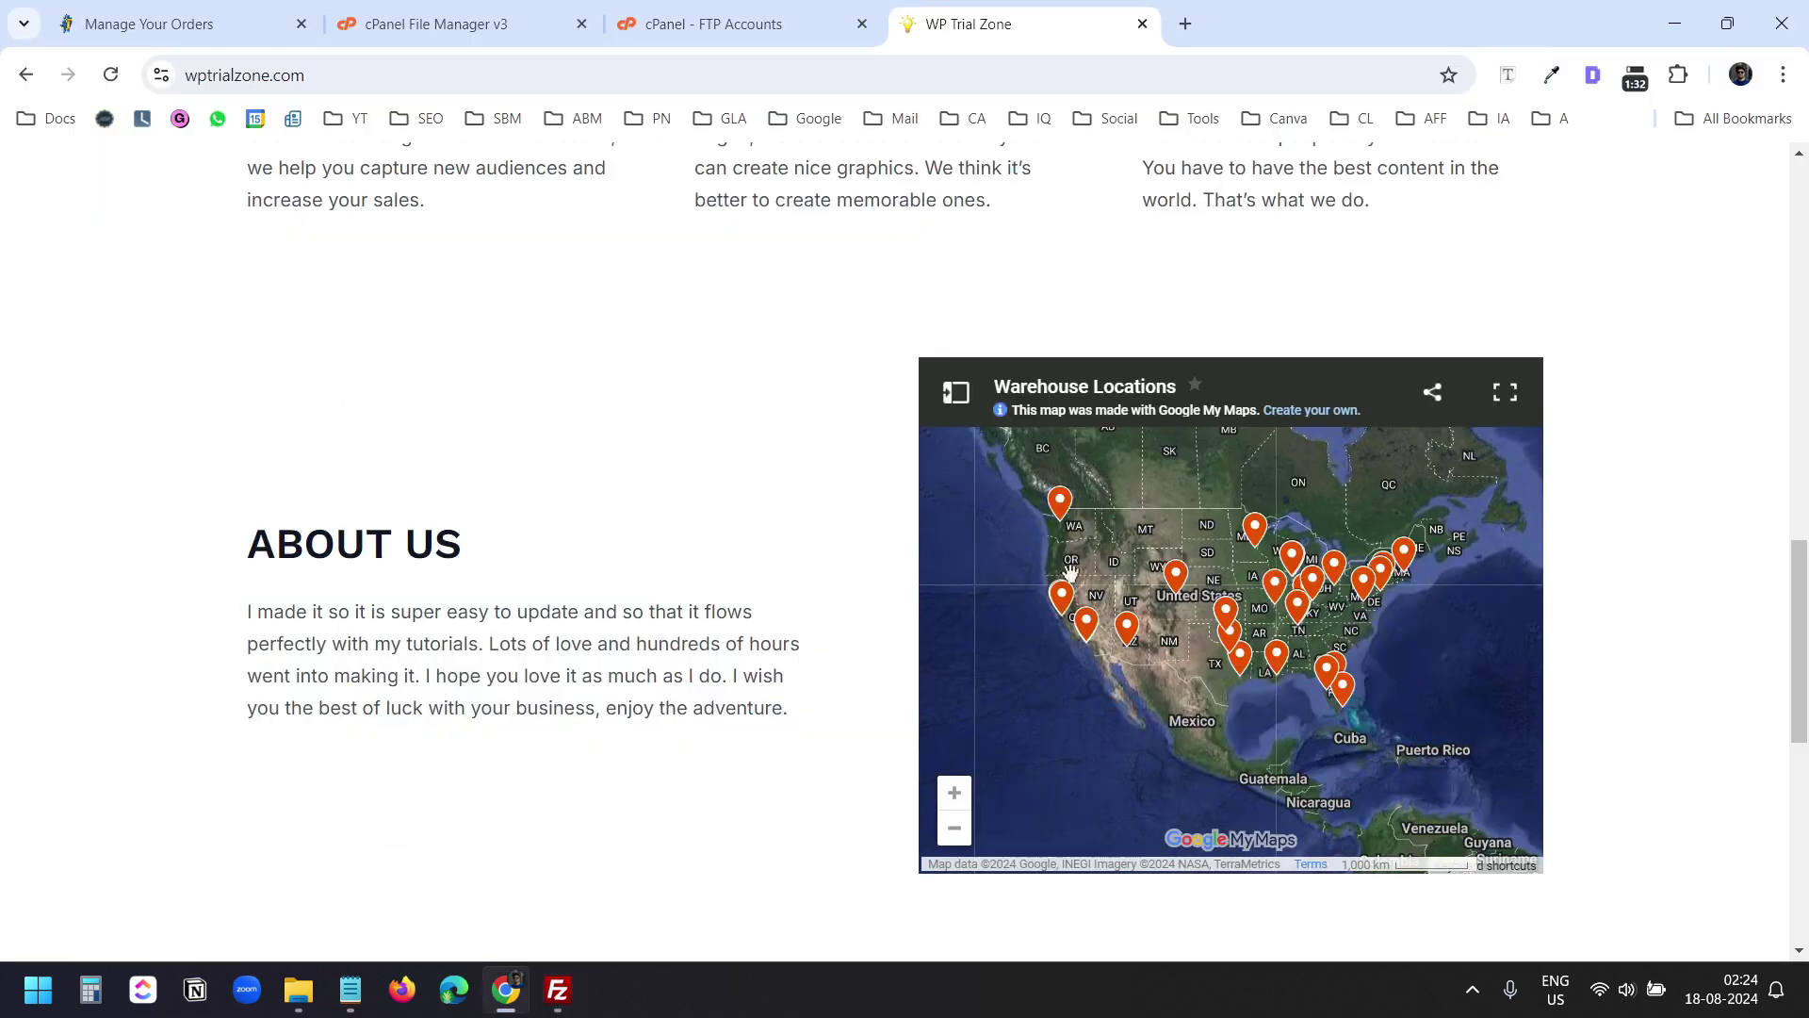
click(1133, 637)
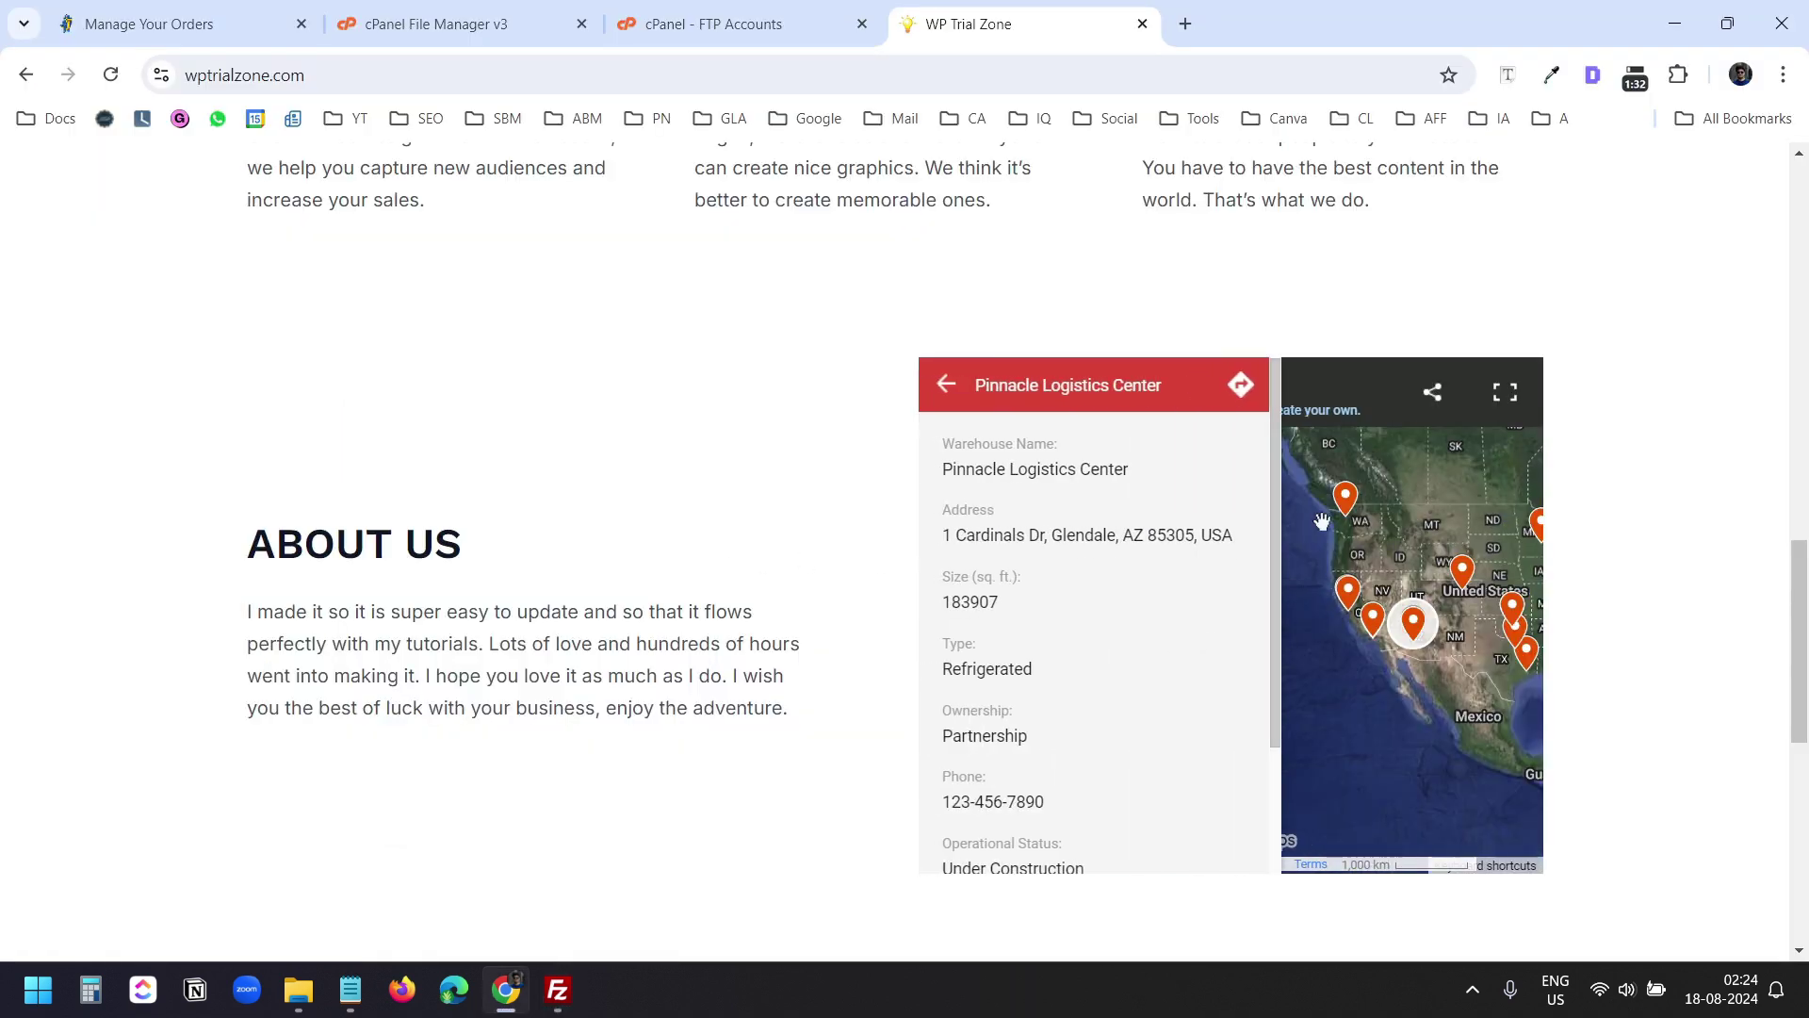